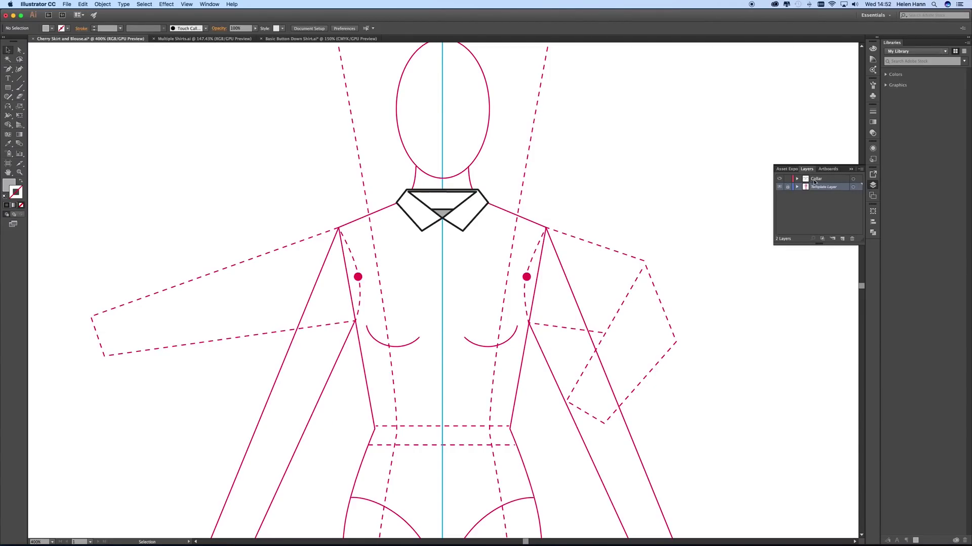
Hide the Collar layer and create a new layer named Bodice above the template layer.
{"action": "left_click", "coordinate": [780, 179]}
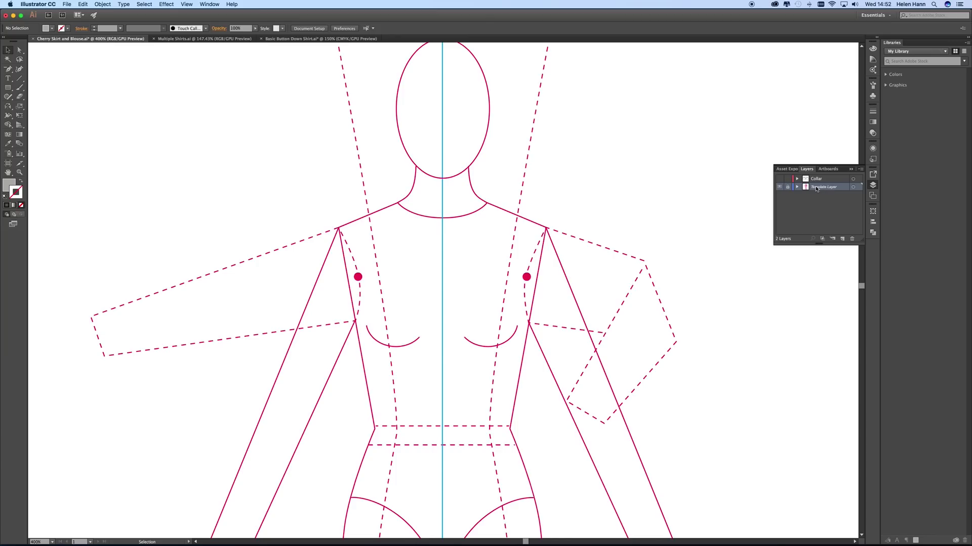
{"action": "left_click", "coordinate": [861, 170]}
{"action": "left_click", "coordinate": [873, 170]}
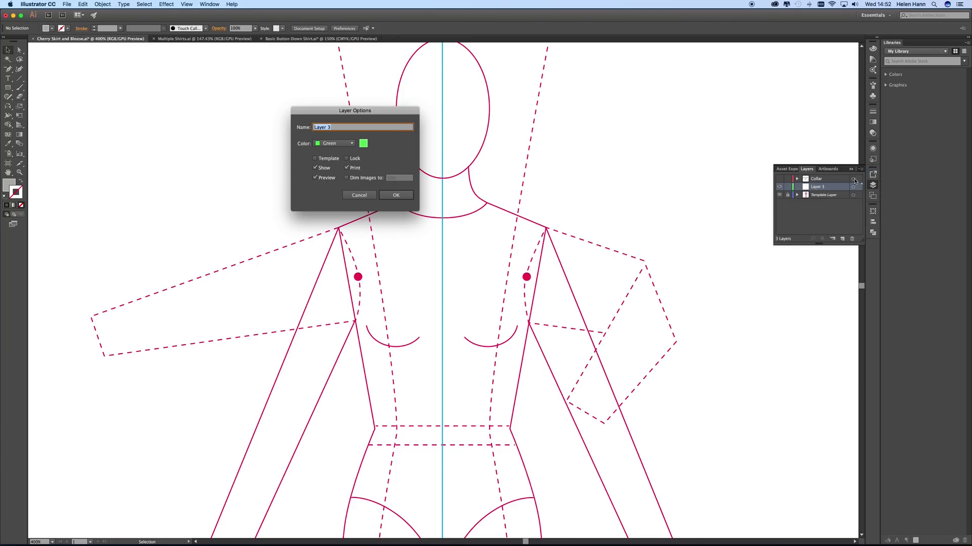
{"action": "type", "text": "Bodice"}
{"action": "left_click", "coordinate": [397, 196]}
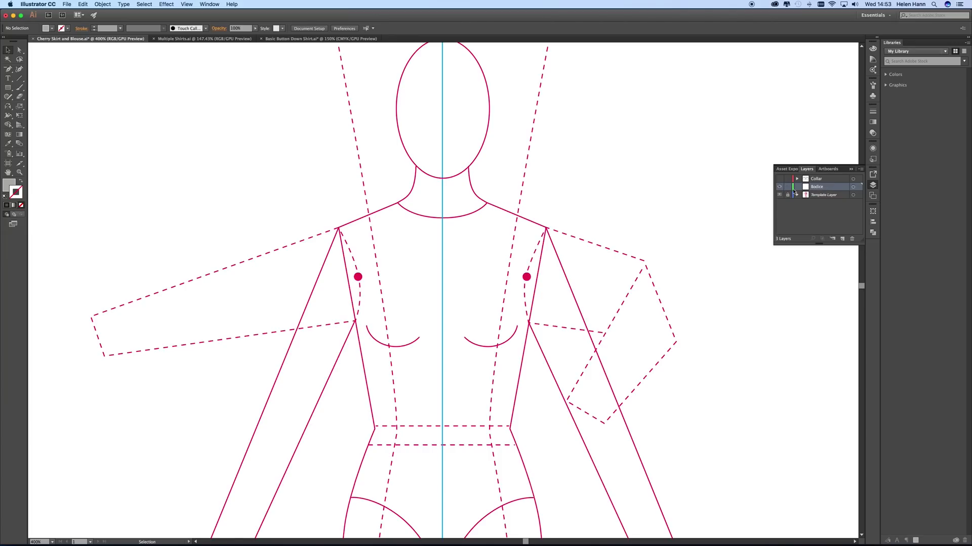
Draw the right half-bodice outline with the Pen tool from neck point through shoulder tip, armhole and underarm to hip, using default fill and stroke.
{"action": "left_click_drag", "start_coordinate": [8, 69], "coordinate": [39, 73]}
{"action": "left_click", "coordinate": [487, 204]}
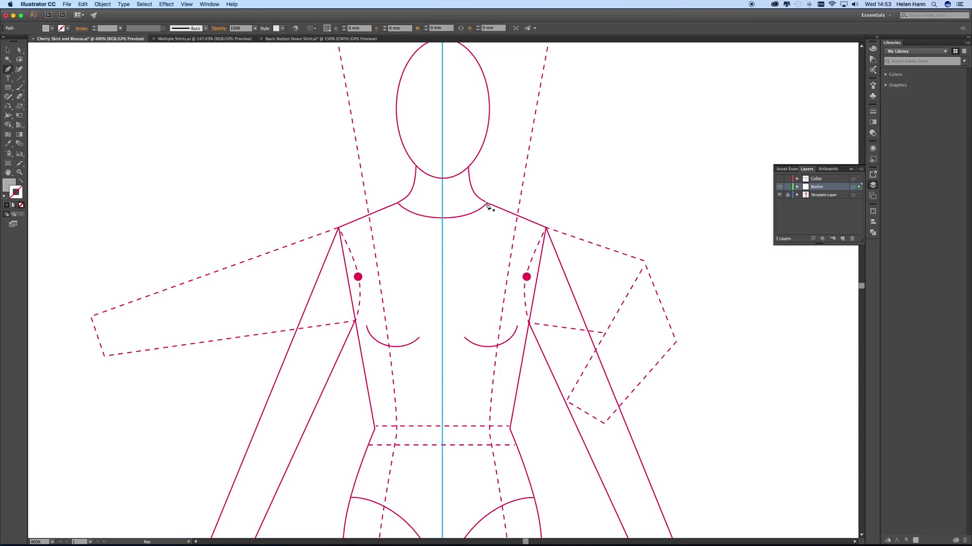
{"action": "left_click", "coordinate": [546, 229]}
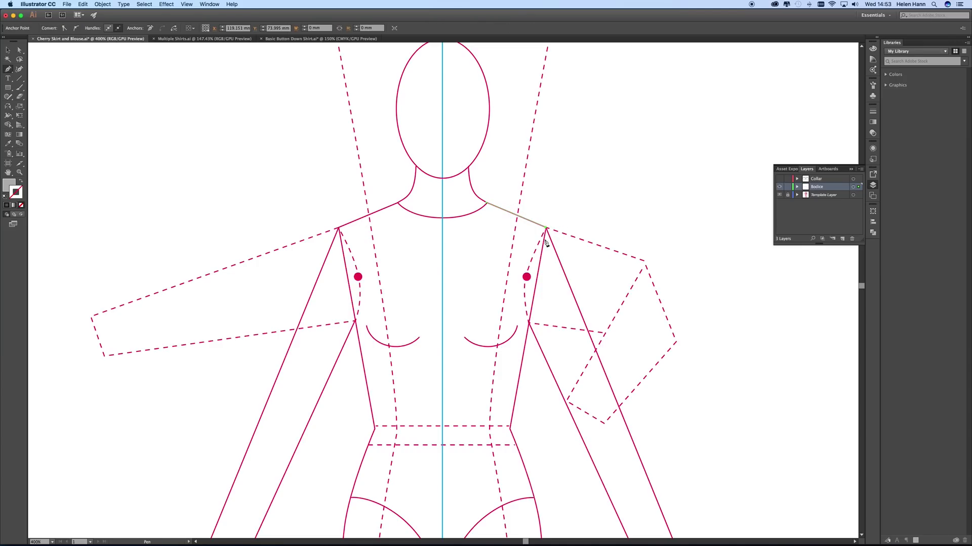
{"action": "left_click", "coordinate": [526, 278]}
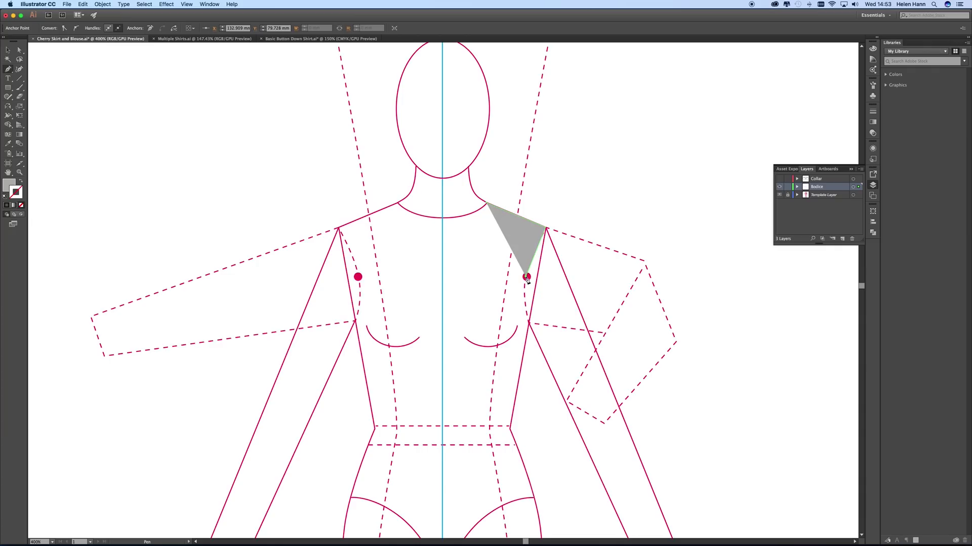
{"action": "left_click", "coordinate": [529, 324]}
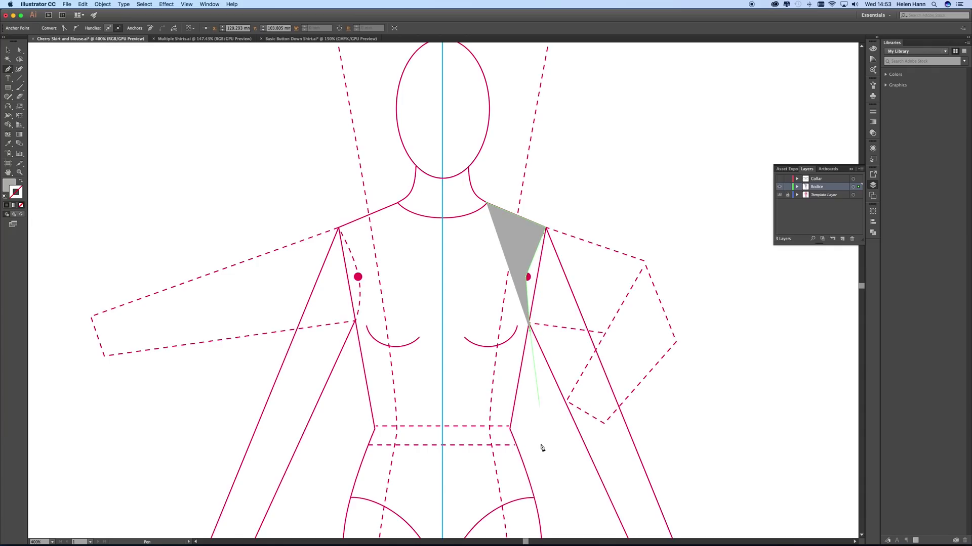
{"action": "left_click", "coordinate": [542, 535]}
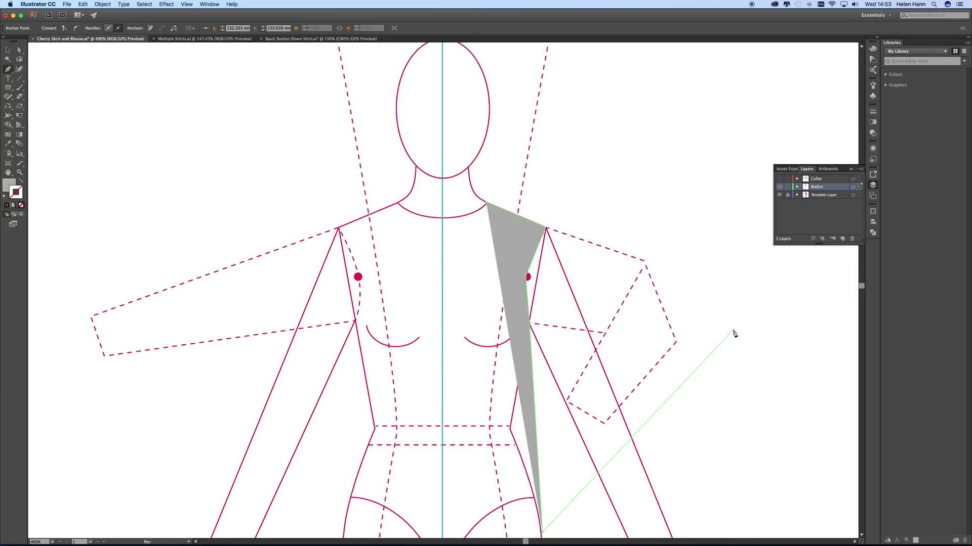
{"action": "key", "text": "Escape"}
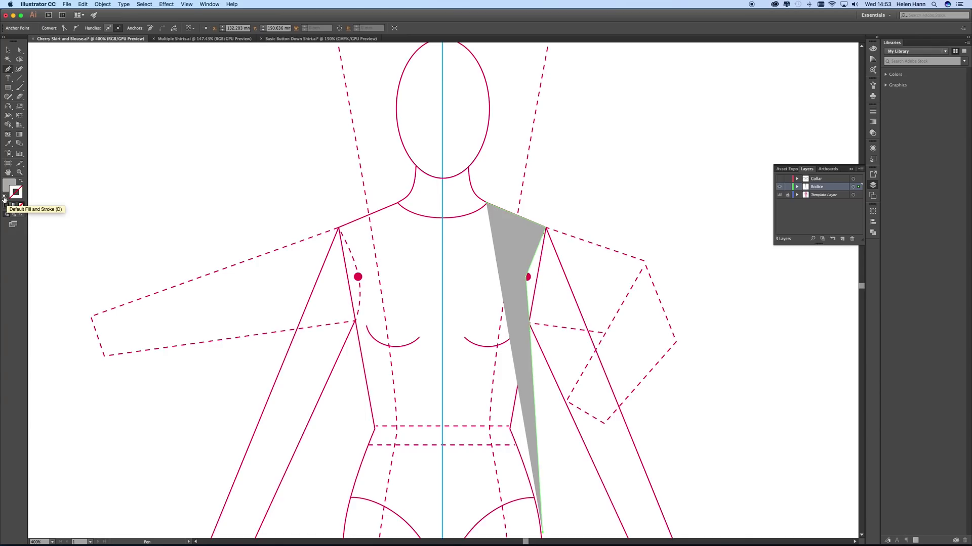
{"action": "left_click", "coordinate": [5, 199]}
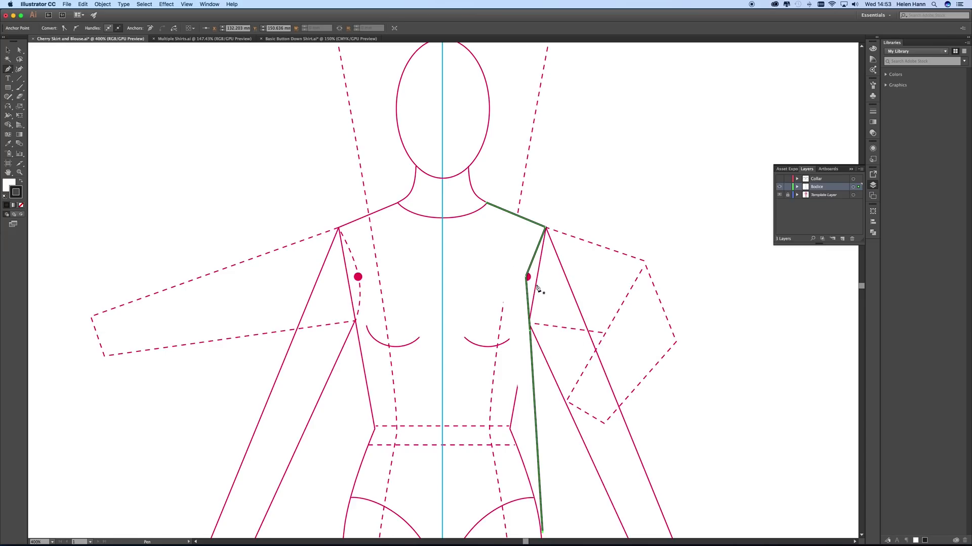
Convert the middle armhole anchor point into a smooth curve that follows the template's dashed armhole line.
{"action": "left_click", "coordinate": [9, 71]}
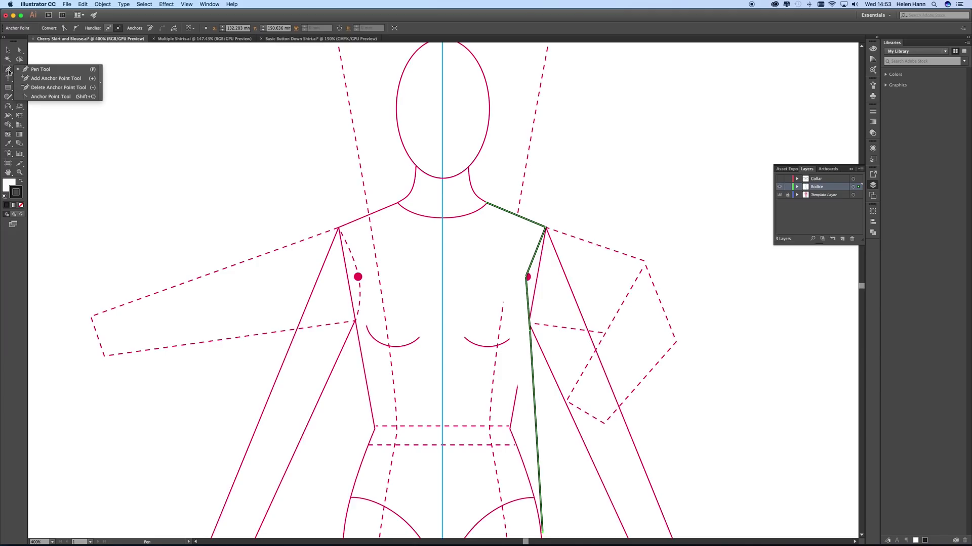
{"action": "left_click", "coordinate": [39, 97]}
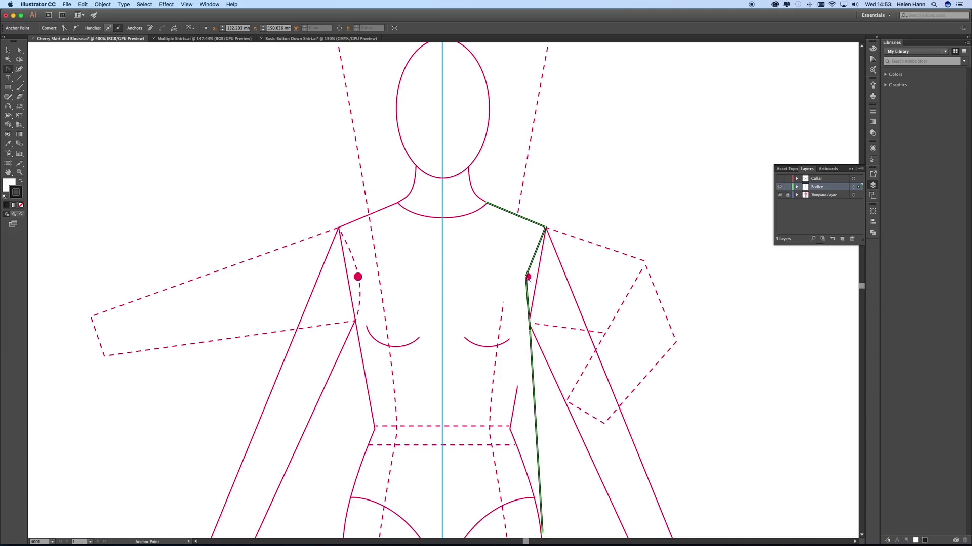
{"action": "left_click_drag", "start_coordinate": [527, 278], "coordinate": [521, 302]}
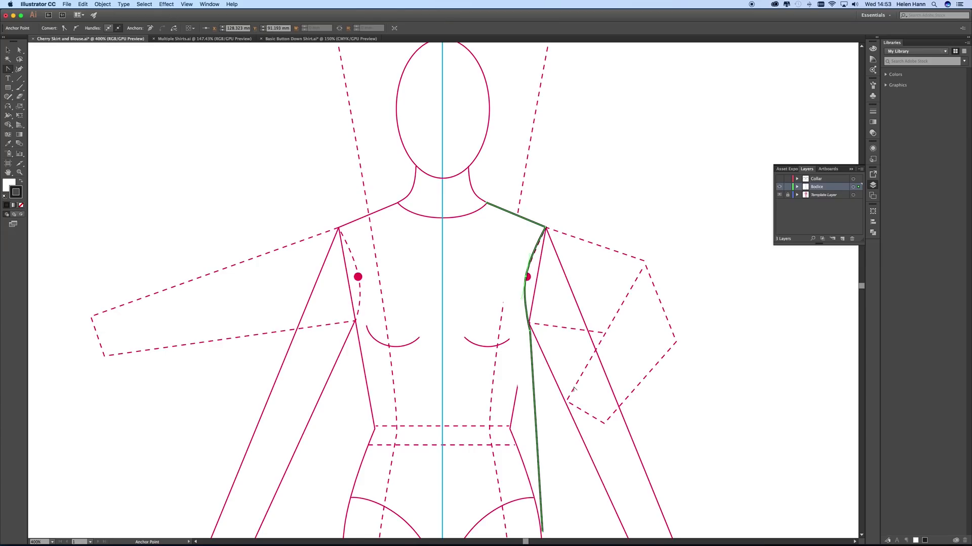
{"action": "scroll", "coordinate": [474, 390], "scroll_direction": "down", "scroll_amount": 3}
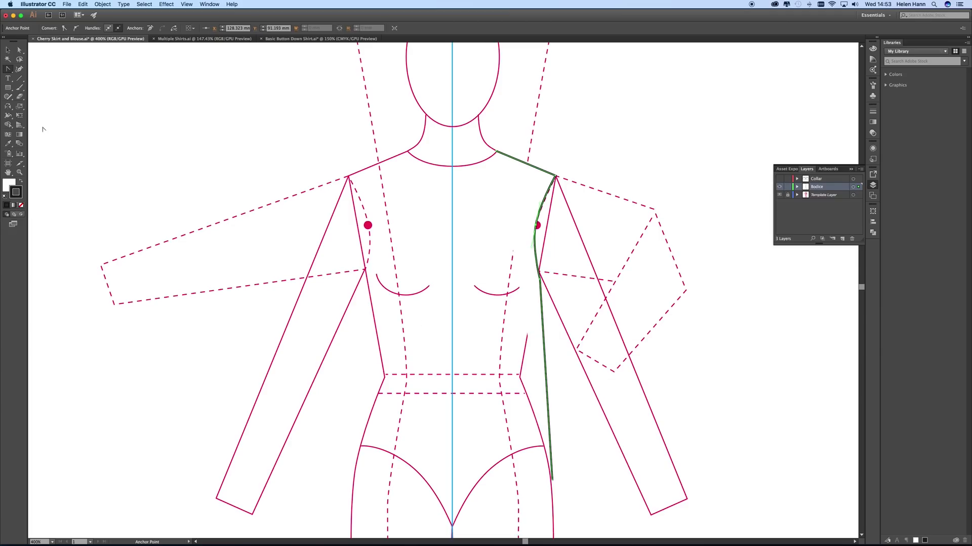
{"action": "left_click", "coordinate": [8, 50]}
{"action": "left_click", "coordinate": [283, 132]}
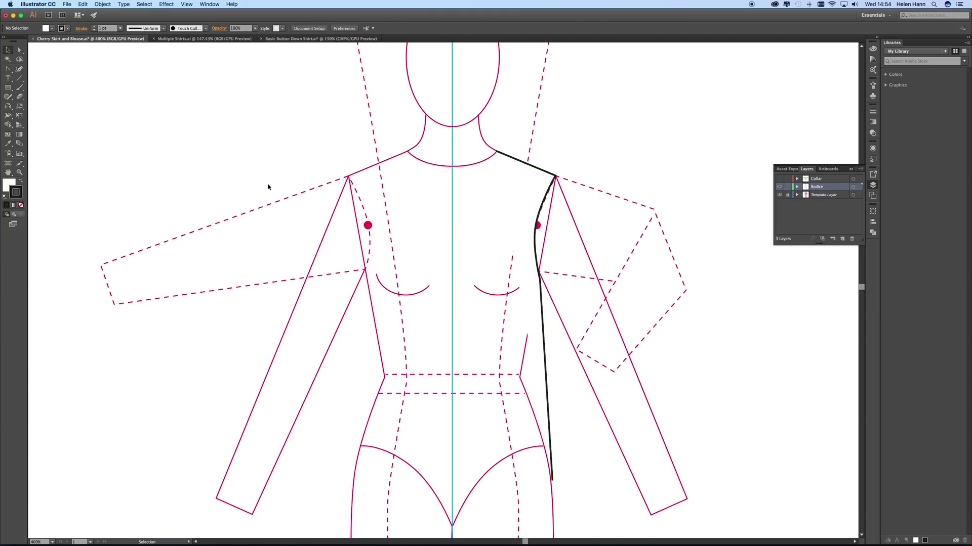
Reflect a copy of the half-bodice path vertically across the centre front line.
{"action": "left_click", "coordinate": [517, 161]}
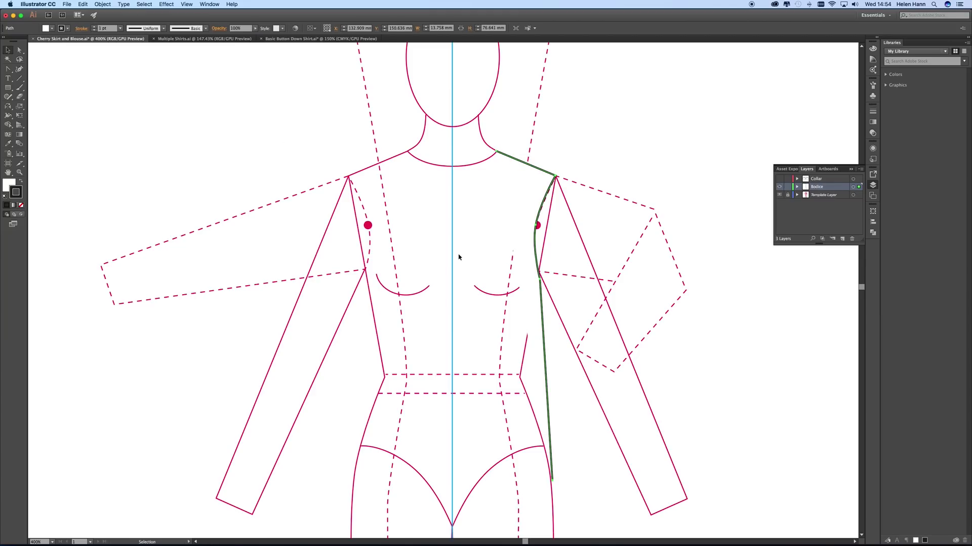
{"action": "left_click", "coordinate": [8, 106]}
{"action": "left_click", "coordinate": [452, 188], "text": "alt"}
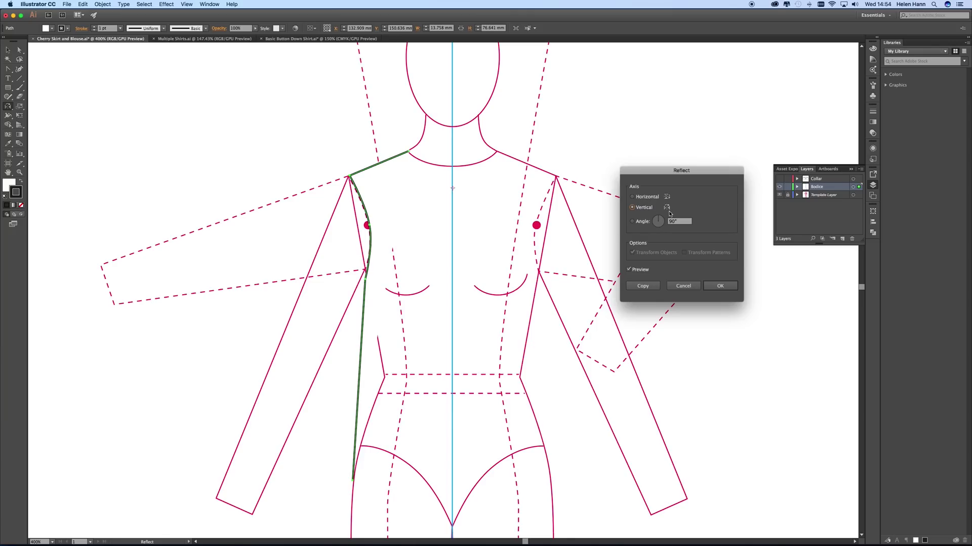
{"action": "left_click", "coordinate": [642, 286]}
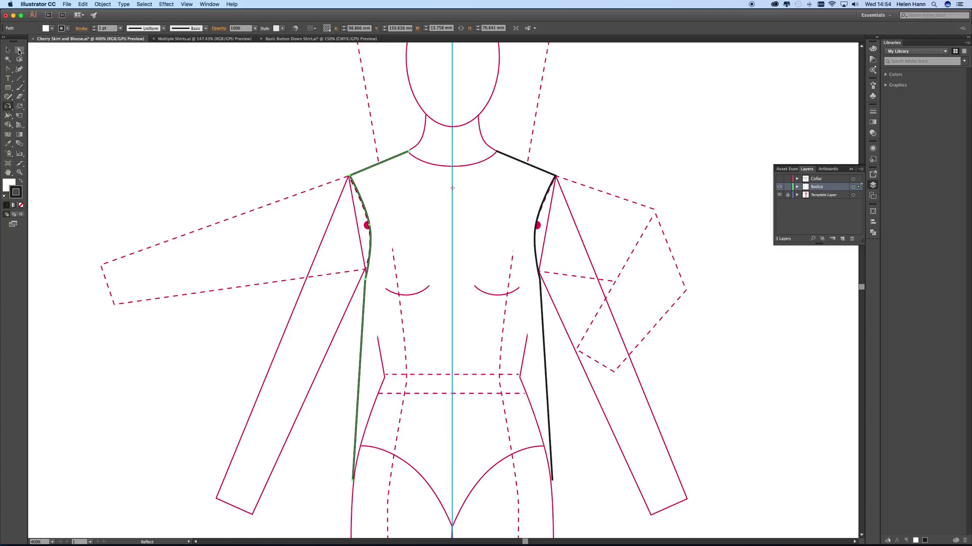
Join the two half-bodice paths at the neckline and at the hem into one closed shape.
{"action": "left_click", "coordinate": [8, 50]}
{"action": "left_click", "coordinate": [522, 164], "text": "shift"}
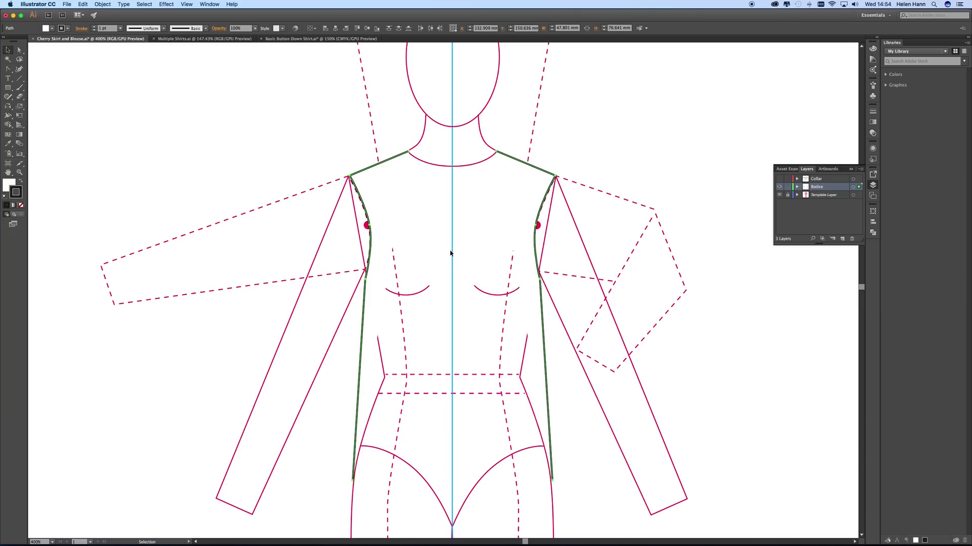
{"action": "right_click", "coordinate": [599, 151]}
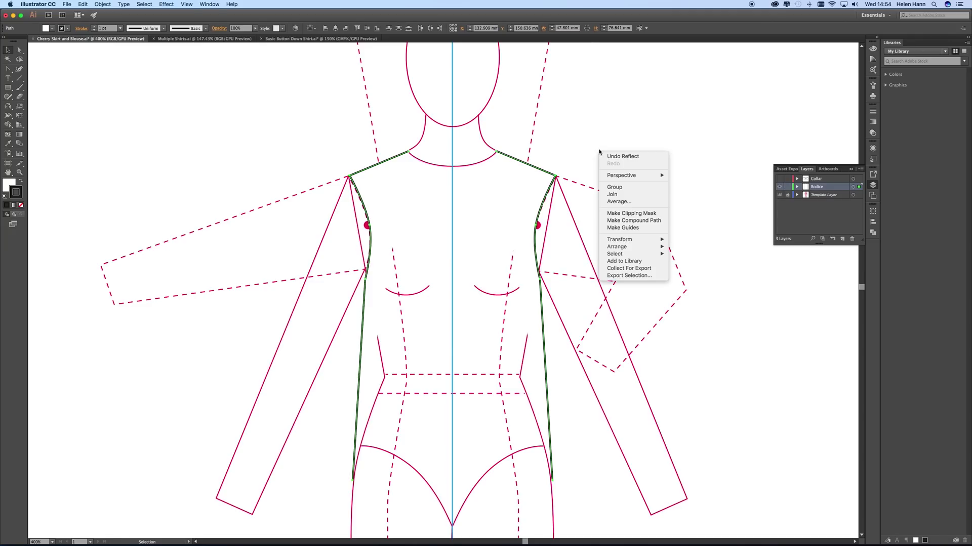
{"action": "left_click", "coordinate": [633, 194]}
{"action": "right_click", "coordinate": [634, 197]}
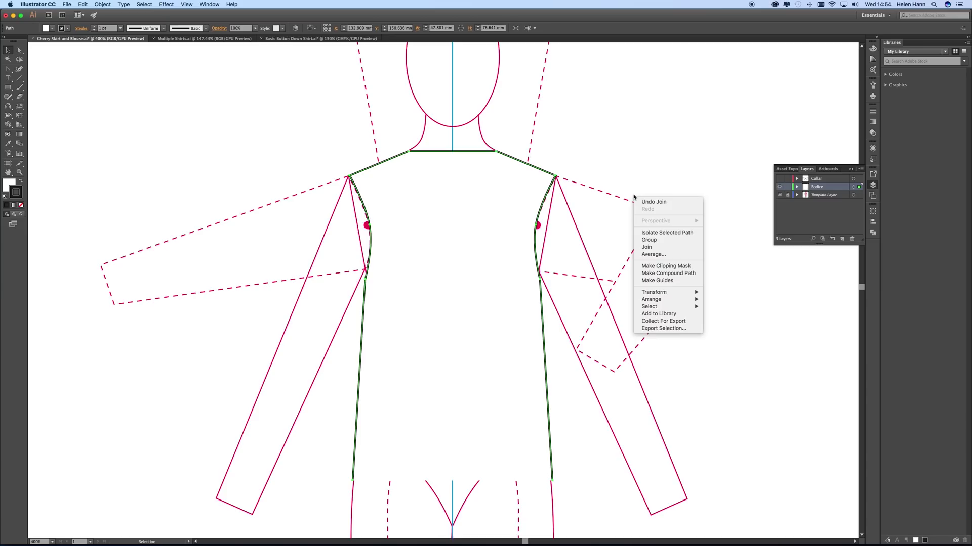
{"action": "left_click", "coordinate": [652, 249]}
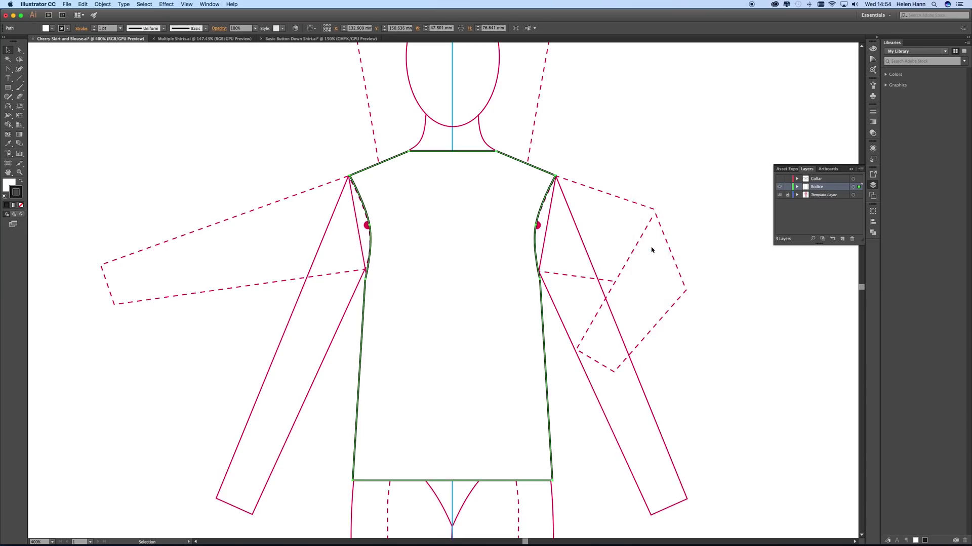
Check the bodice against the Collar layer and bend the hem downward at centre front with the Curvature tool.
{"action": "left_click", "coordinate": [779, 179]}
{"action": "left_click", "coordinate": [779, 179]}
{"action": "left_click", "coordinate": [19, 69]}
{"action": "left_click_drag", "start_coordinate": [453, 482], "coordinate": [455, 499]}
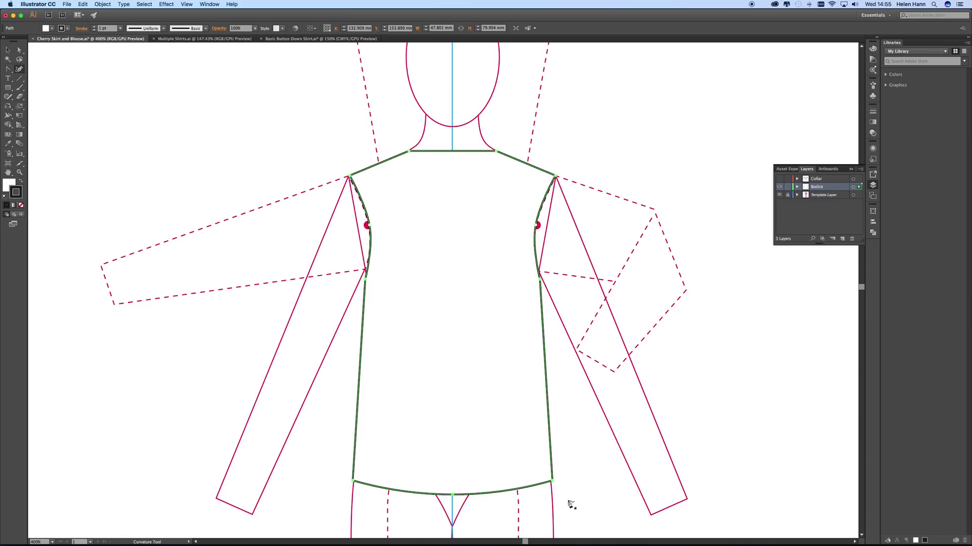
{"action": "left_click", "coordinate": [8, 51]}
{"action": "left_click", "coordinate": [265, 106]}
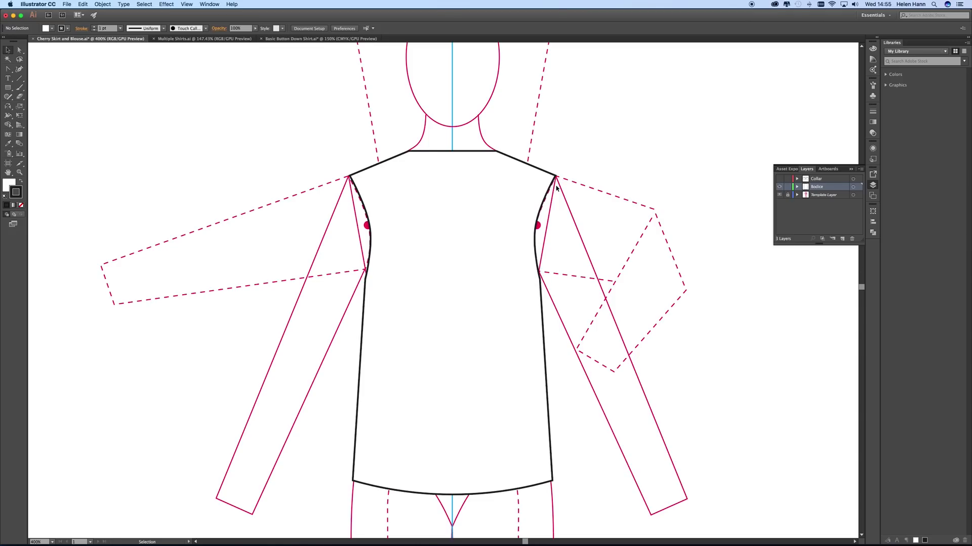
Copy the bodice's right armhole curve, paste it in front and join its ends into a closed shape.
{"action": "left_click", "coordinate": [536, 226]}
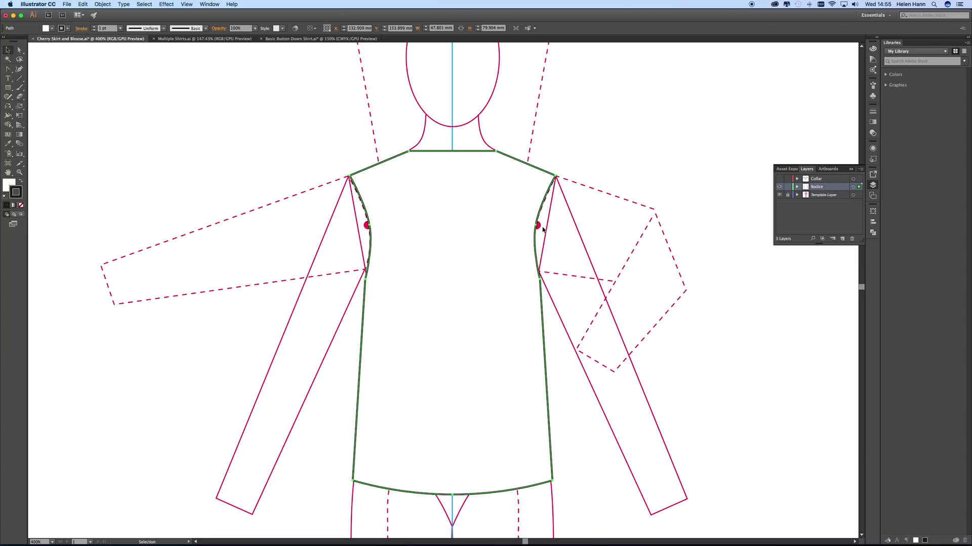
{"action": "left_click", "coordinate": [19, 49]}
{"action": "left_click", "coordinate": [306, 173]}
{"action": "left_click", "coordinate": [538, 226]}
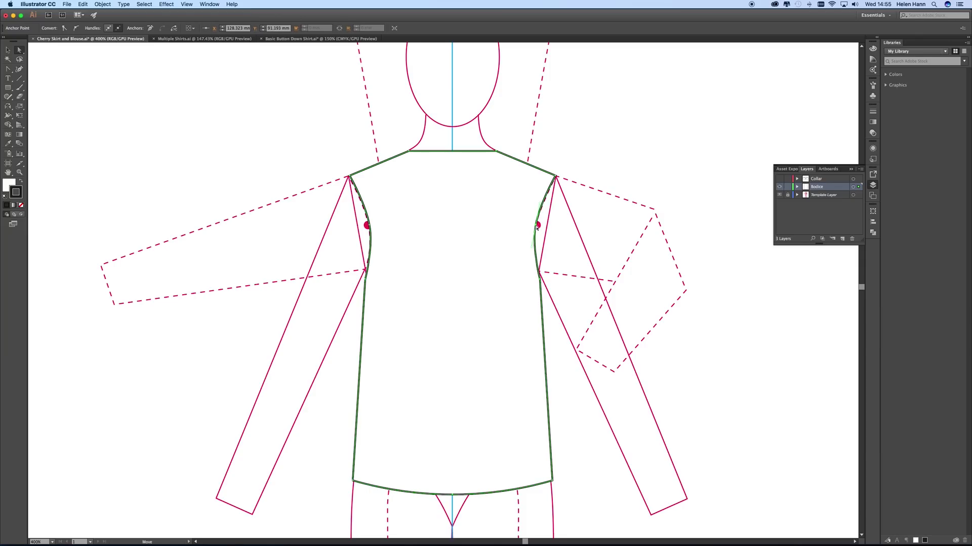
{"action": "left_click", "coordinate": [83, 4]}
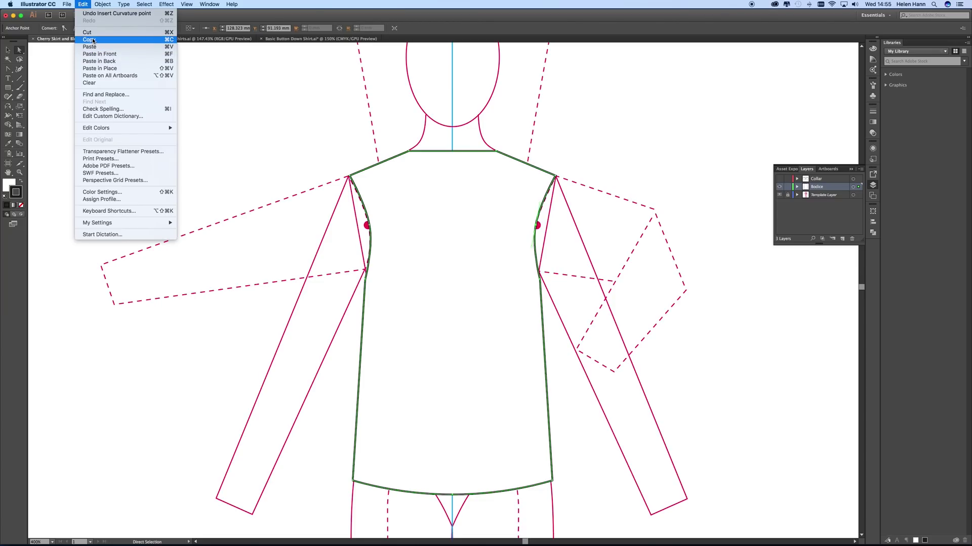
{"action": "left_click", "coordinate": [93, 40]}
{"action": "left_click", "coordinate": [81, 5]}
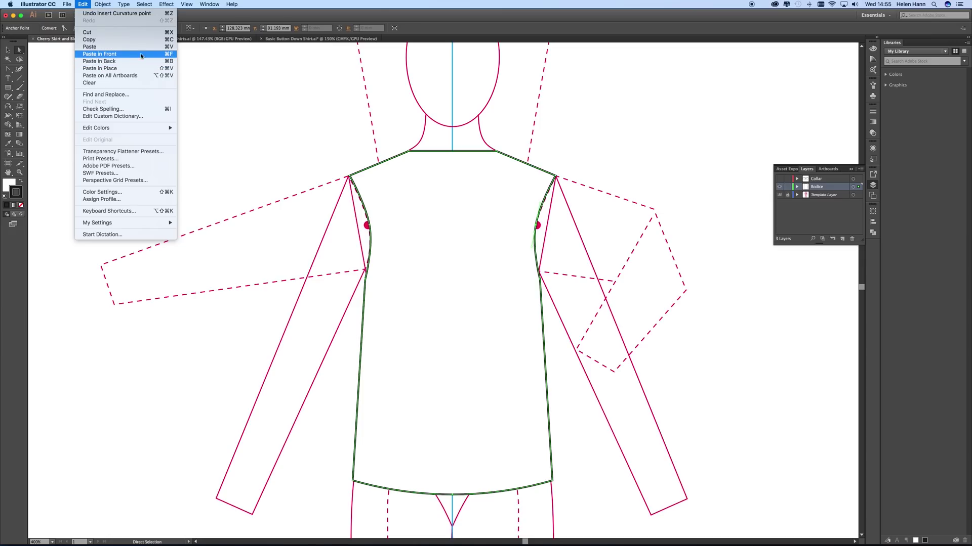
{"action": "left_click", "coordinate": [174, 55]}
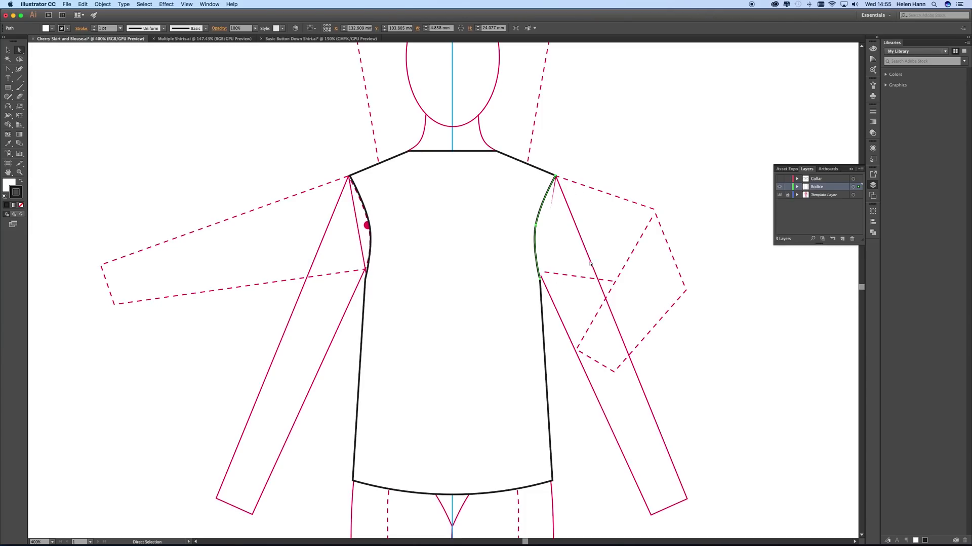
{"action": "right_click", "coordinate": [610, 230]}
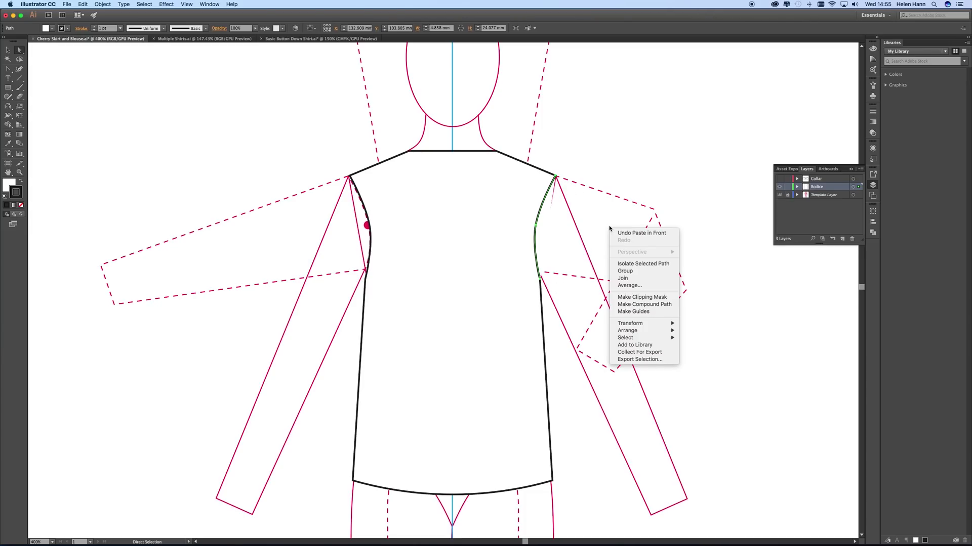
{"action": "left_click", "coordinate": [623, 279]}
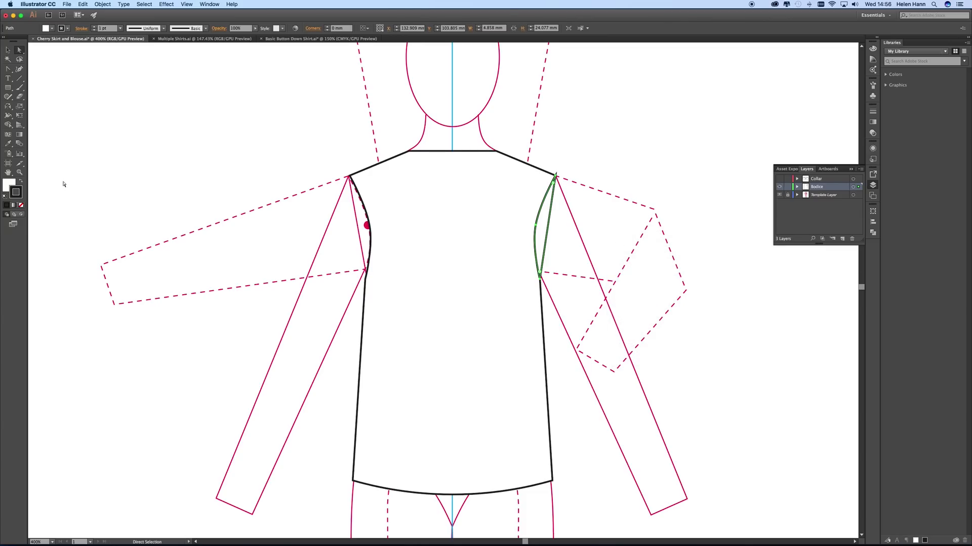
Give the armhole shape and bodice outline round stroke caps and round corner joins to remove the spike at the shoulder tip.
{"action": "left_click", "coordinate": [20, 172]}
{"action": "left_click_drag", "start_coordinate": [551, 175], "coordinate": [685, 271]}
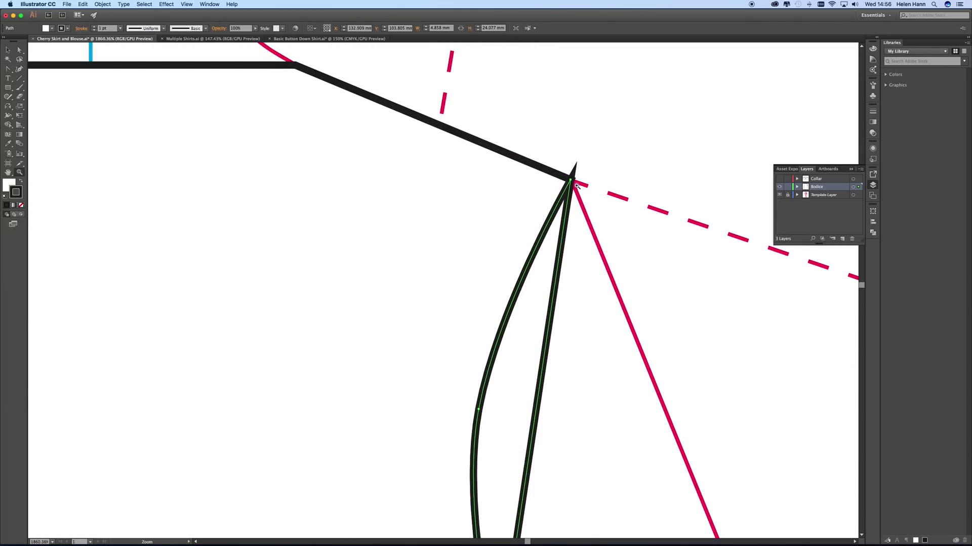
{"action": "key", "text": "v"}
{"action": "left_click", "coordinate": [872, 111]}
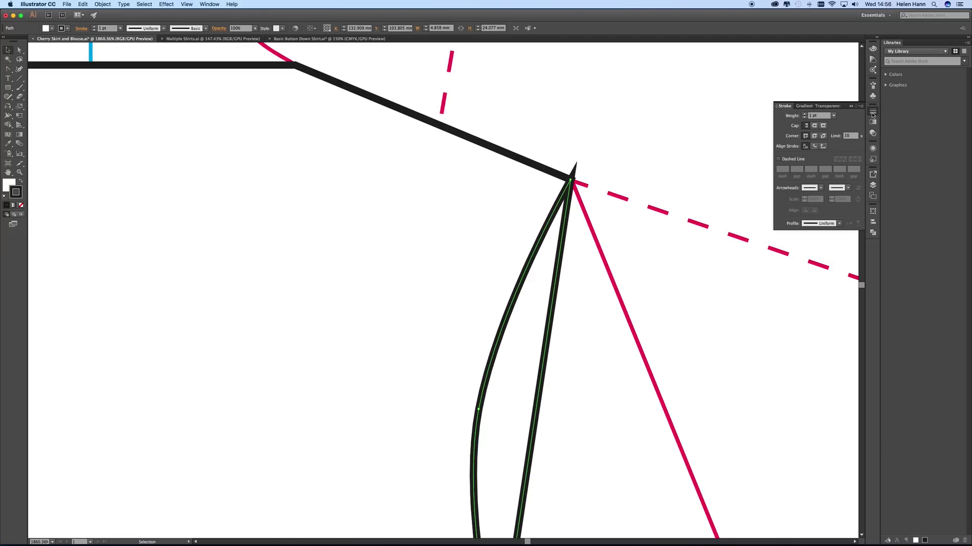
{"action": "left_click", "coordinate": [815, 125]}
{"action": "left_click", "coordinate": [814, 136]}
{"action": "key", "text": "super+a"}
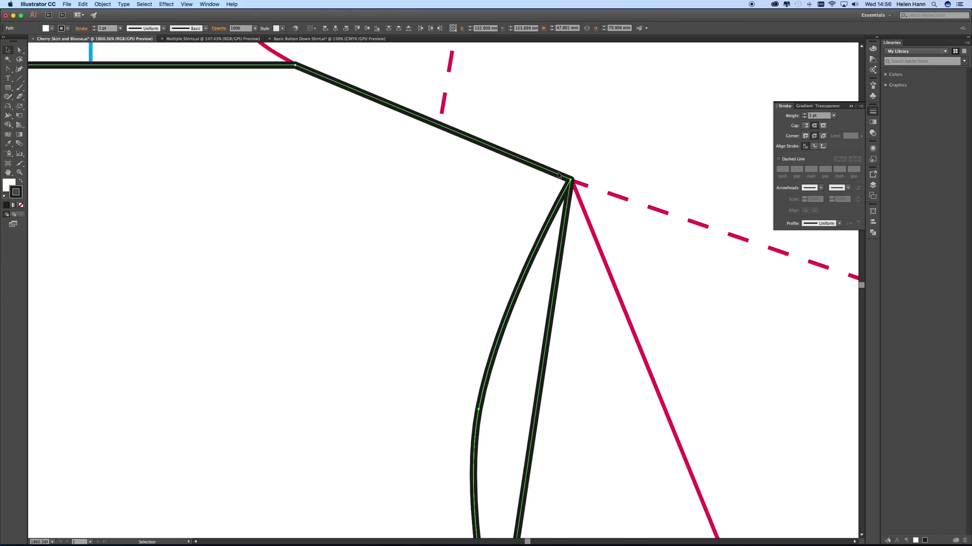
{"action": "left_click", "coordinate": [580, 263]}
{"action": "left_click", "coordinate": [535, 319]}
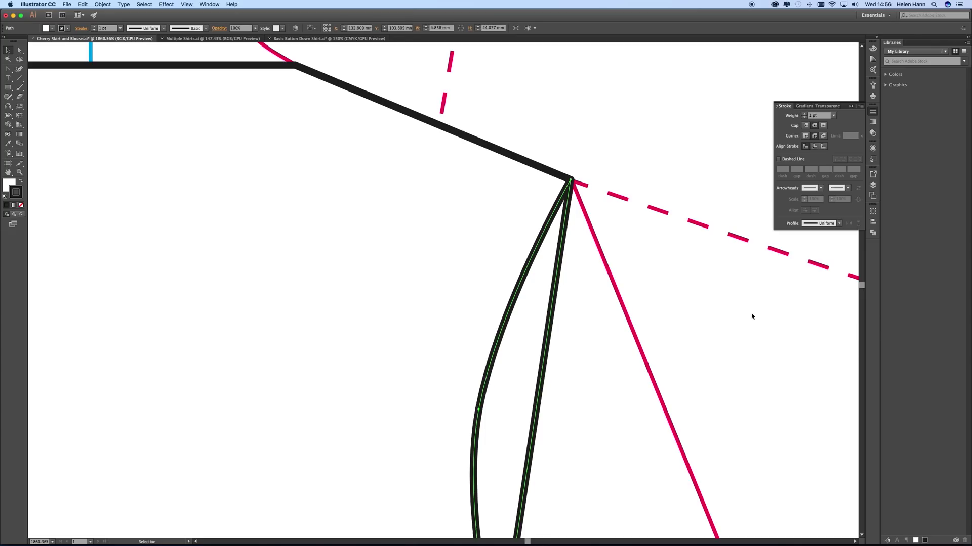
Add two anchor points to the straight outer side of the armhole shape, one near the shoulder and one near the underarm.
{"action": "key", "text": "z"}
{"action": "left_click", "coordinate": [570, 407], "text": "alt"}
{"action": "left_click_drag", "start_coordinate": [451, 386], "coordinate": [493, 349]}
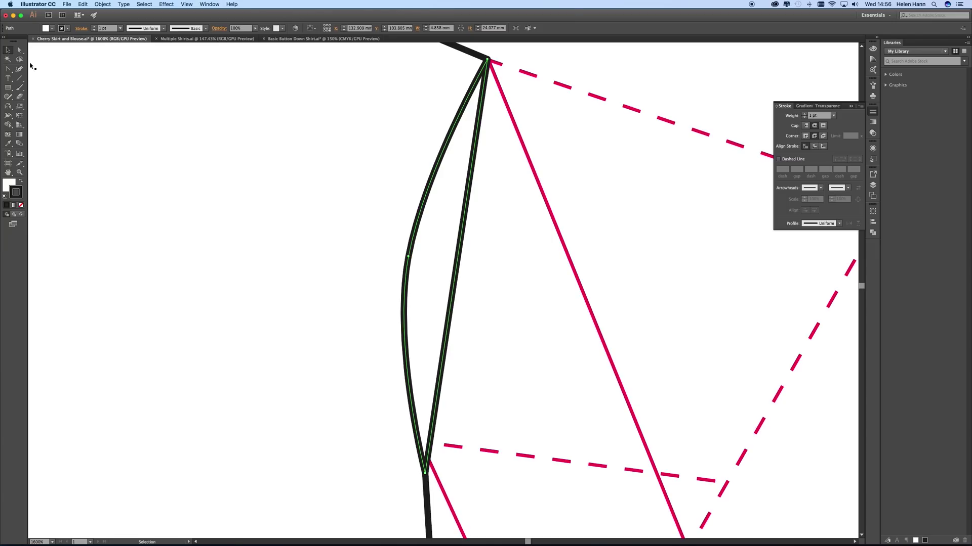
{"action": "left_click_drag", "start_coordinate": [8, 69], "coordinate": [33, 82]}
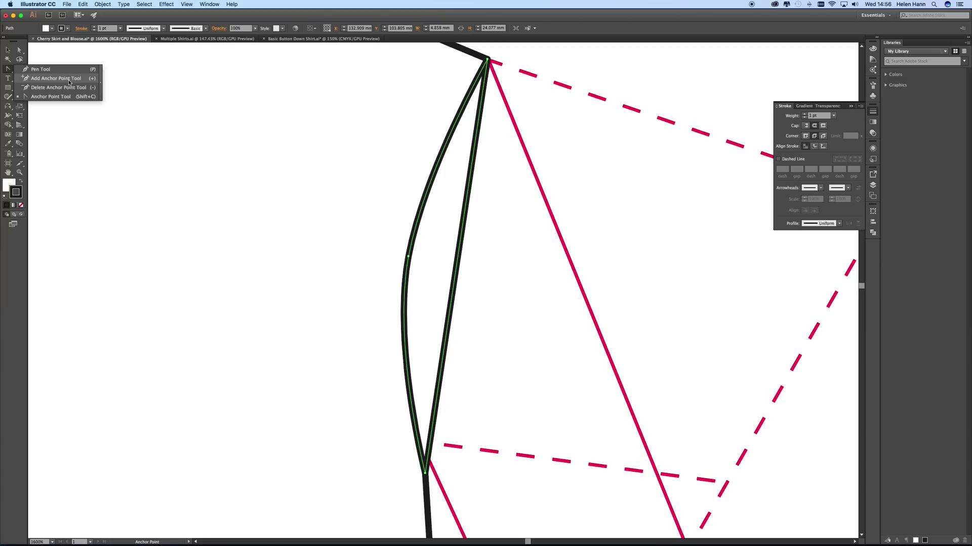
{"action": "left_click_drag", "start_coordinate": [68, 83], "coordinate": [68, 83]}
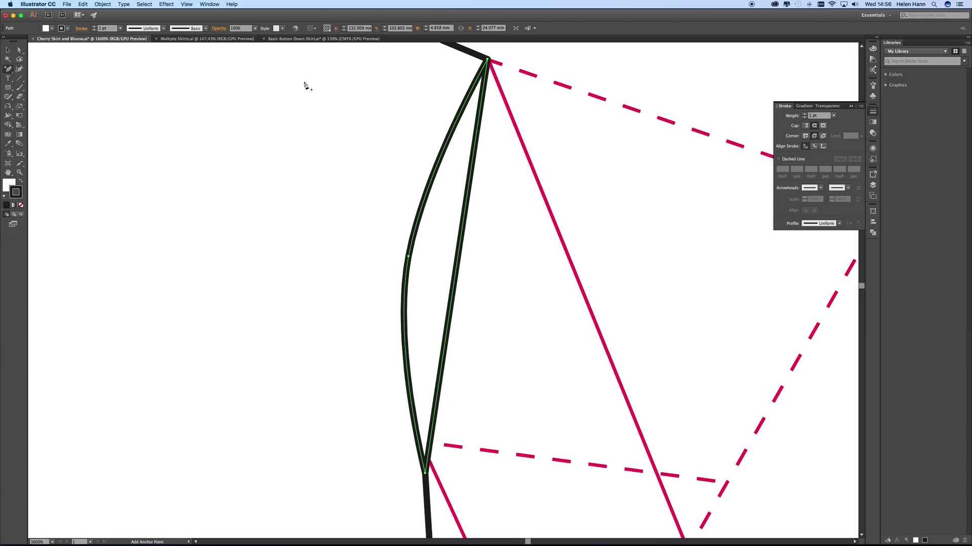
{"action": "left_click", "coordinate": [476, 146]}
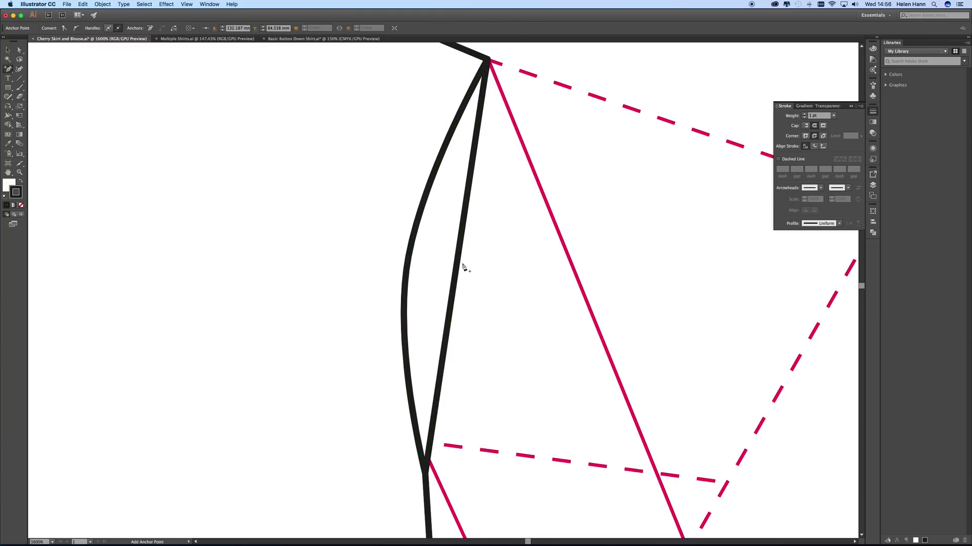
{"action": "left_click", "coordinate": [440, 383]}
{"action": "left_click", "coordinate": [479, 145]}
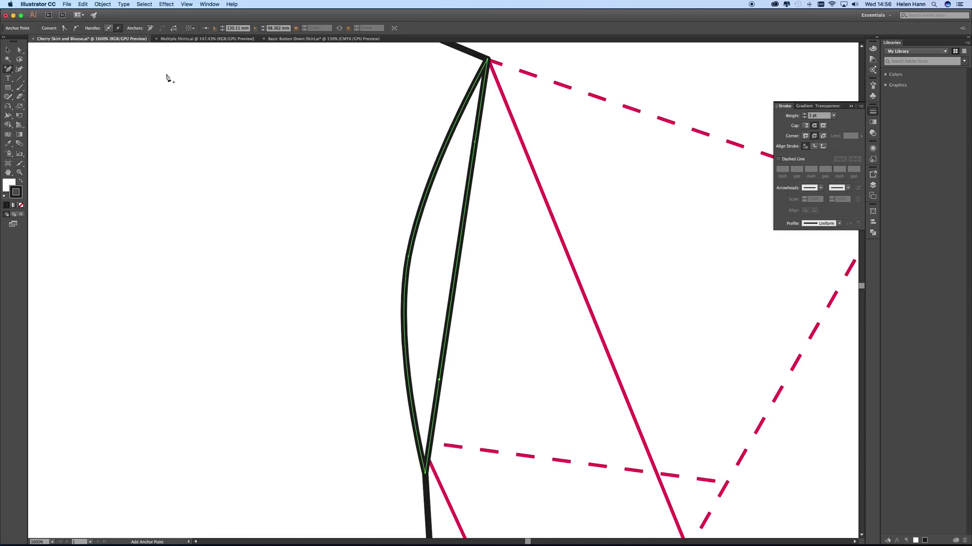
Move the two added anchor points to the template arm's wrist corners to extend the armhole shape into a long sleeve.
{"action": "left_click", "coordinate": [337, 302], "text": "alt+super"}
{"action": "left_click", "coordinate": [341, 302], "text": "alt+super"}
{"action": "left_click", "coordinate": [363, 350], "text": "alt+super"}
{"action": "left_click", "coordinate": [363, 369], "text": "alt+super"}
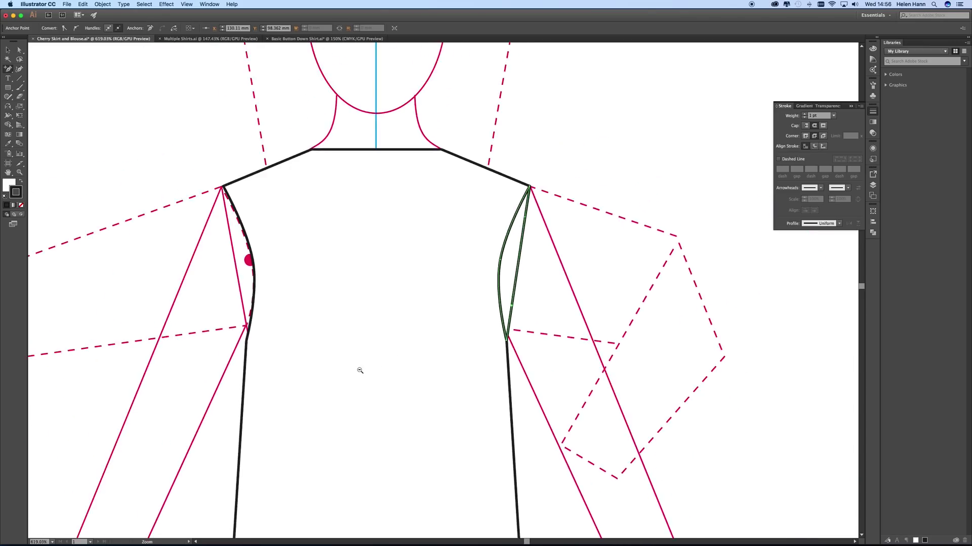
{"action": "left_click", "coordinate": [334, 377], "text": "alt+super"}
{"action": "left_click_drag", "start_coordinate": [403, 394], "coordinate": [375, 304]}
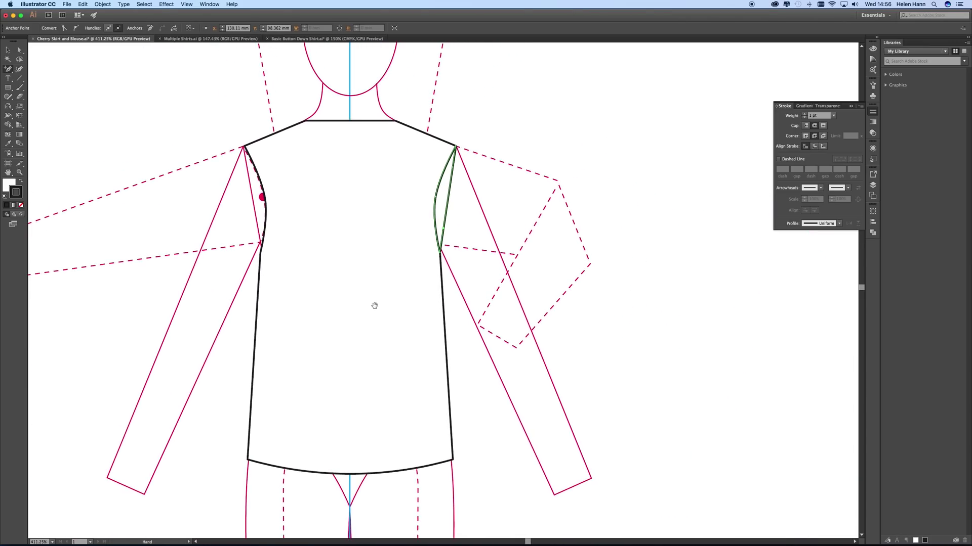
{"action": "left_click", "coordinate": [20, 51]}
{"action": "left_click_drag", "start_coordinate": [450, 195], "coordinate": [593, 482]}
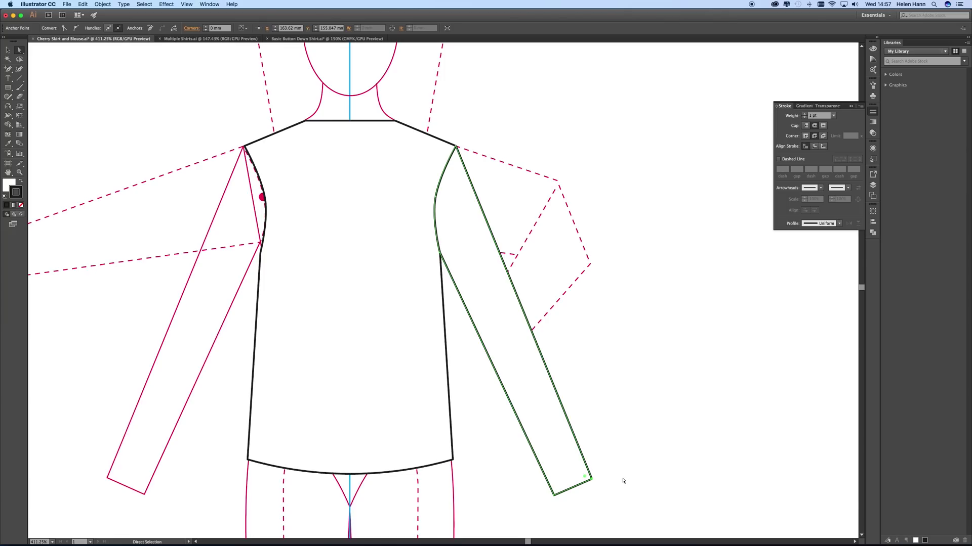
Draw a straight cuff line with the Pen tool across the sleeve just above the wrist edge, overlapping both sides, with no fill.
{"action": "left_click_drag", "start_coordinate": [8, 69], "coordinate": [24, 72]}
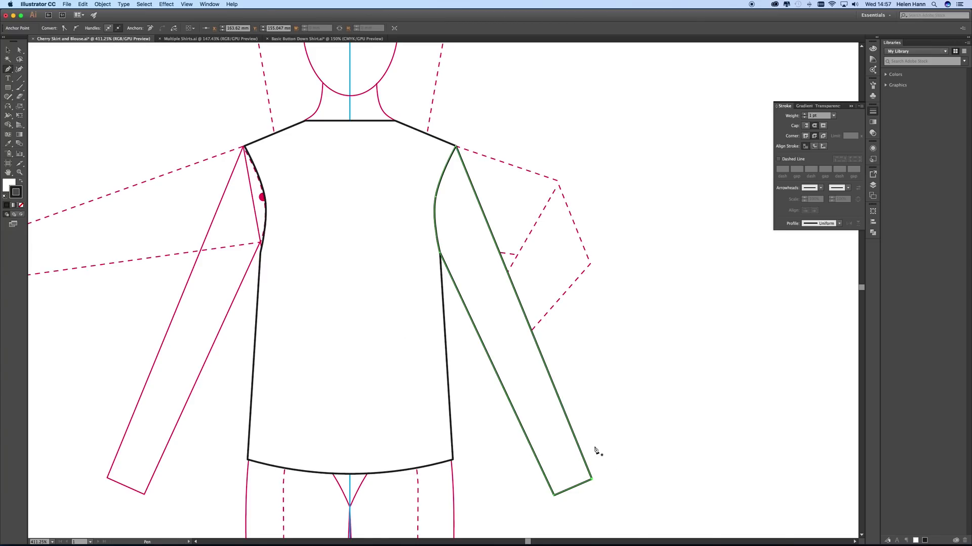
{"action": "left_click", "coordinate": [529, 472]}
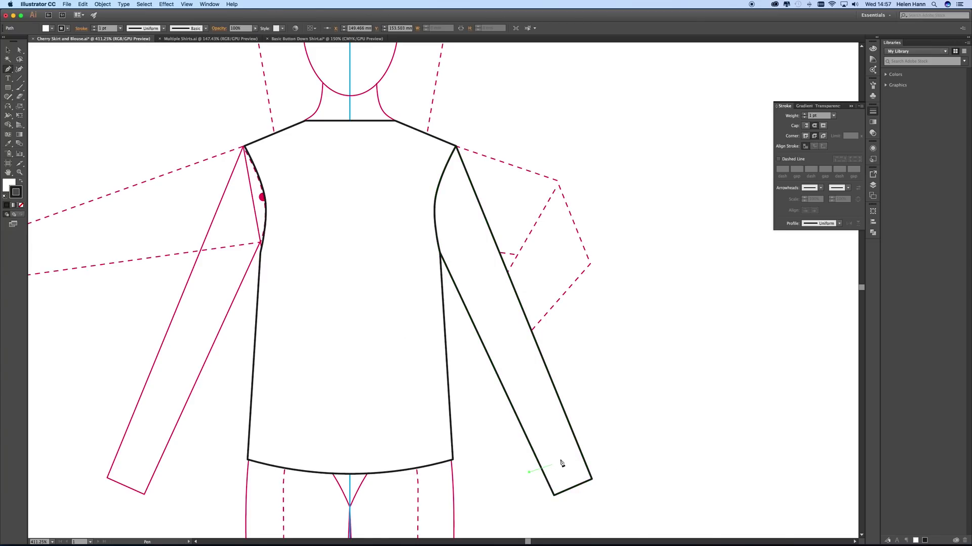
{"action": "left_click", "coordinate": [593, 448]}
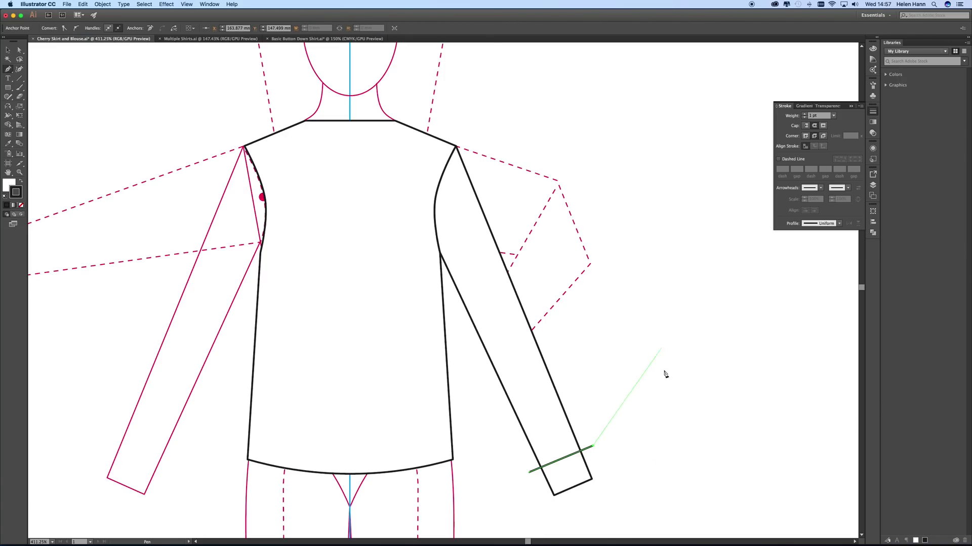
{"action": "key", "text": "Escape"}
{"action": "left_click", "coordinate": [8, 186]}
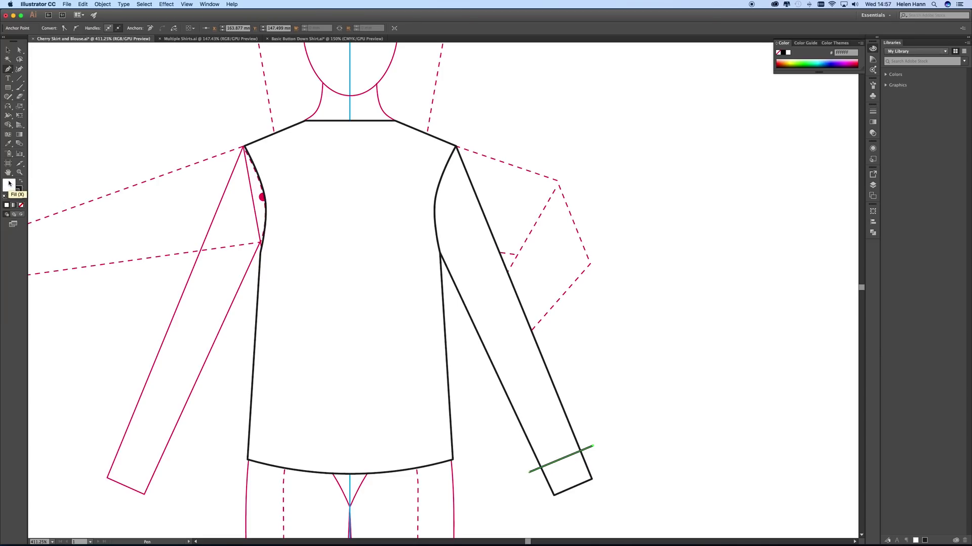
{"action": "left_click", "coordinate": [22, 207]}
{"action": "left_click", "coordinate": [8, 51]}
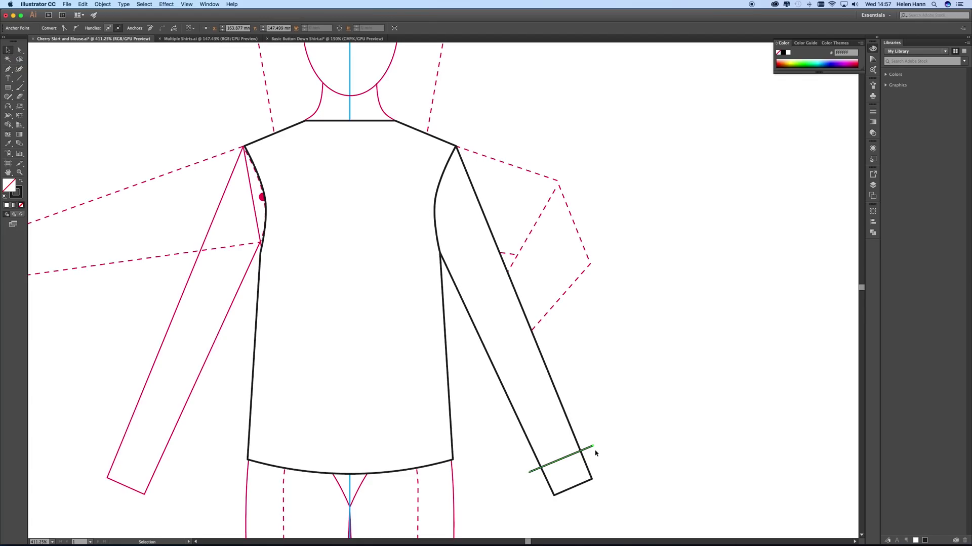
{"action": "left_click", "coordinate": [635, 453]}
Divide the sleeve along the cuff line with Pathfinder and ungroup the result into separate sleeve and cuff pieces.
{"action": "left_click", "coordinate": [564, 461]}
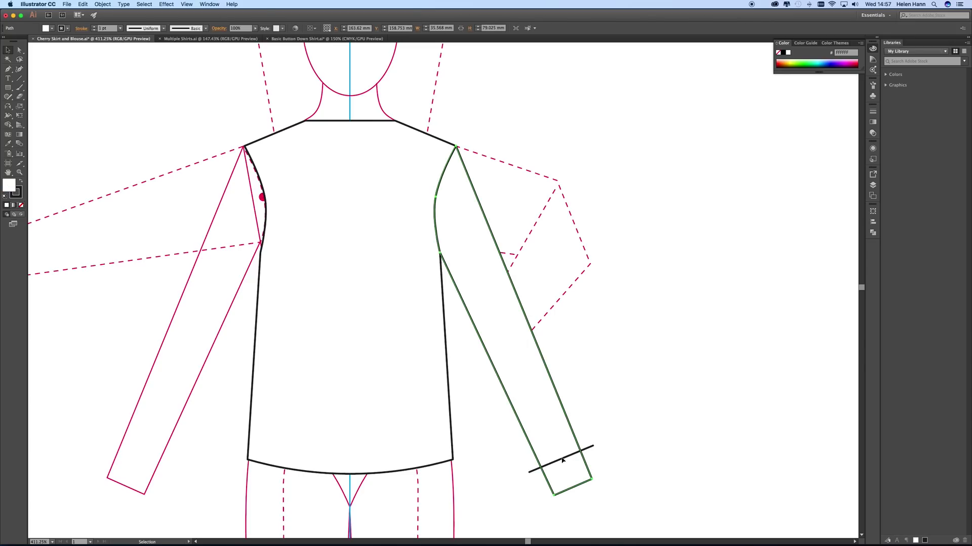
{"action": "left_click", "coordinate": [561, 460], "text": "shift"}
{"action": "left_click", "coordinate": [561, 460], "text": "shift"}
{"action": "left_click", "coordinate": [562, 461], "text": "shift"}
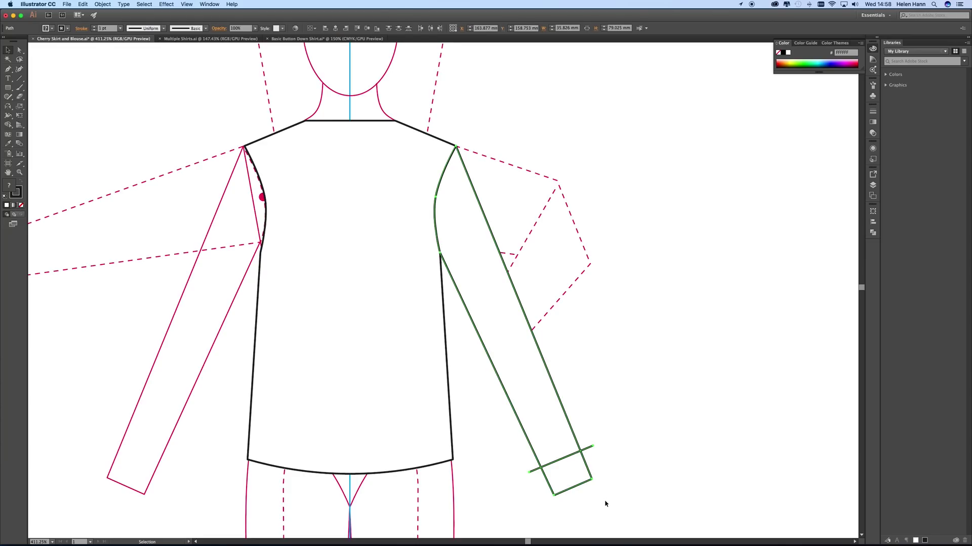
{"action": "right_click", "coordinate": [638, 401]}
{"action": "left_click", "coordinate": [642, 399]}
{"action": "left_click", "coordinate": [873, 233]}
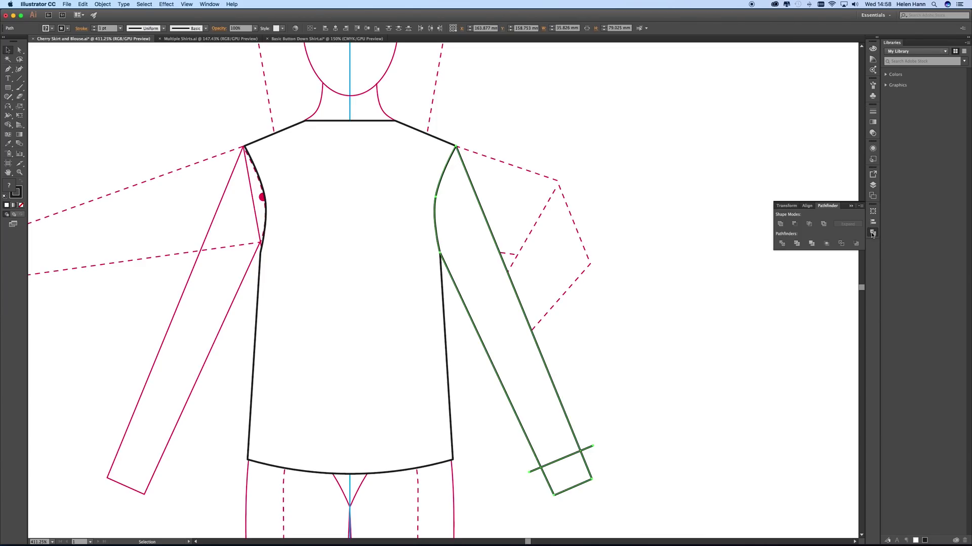
{"action": "left_click", "coordinate": [782, 244]}
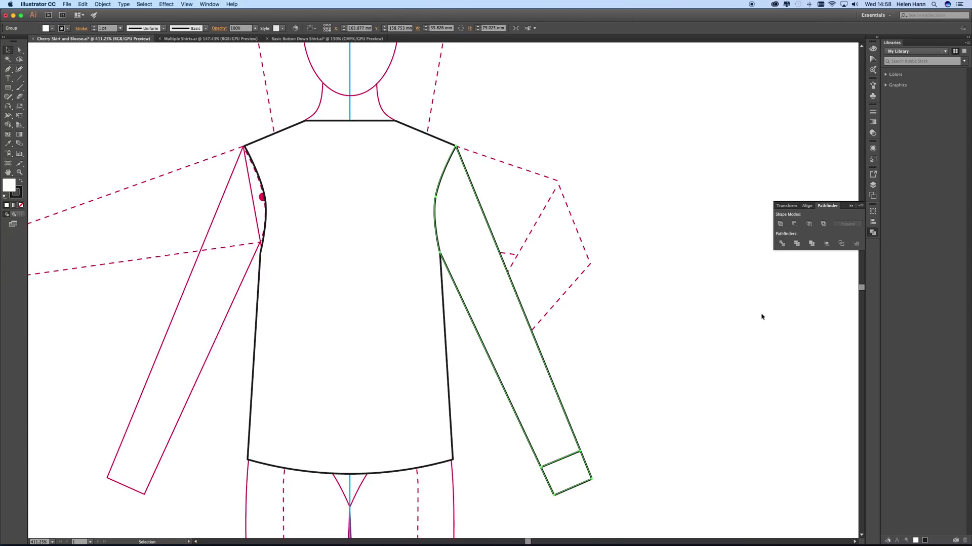
{"action": "right_click", "coordinate": [672, 383]}
{"action": "left_click", "coordinate": [698, 425]}
{"action": "left_click", "coordinate": [586, 453]}
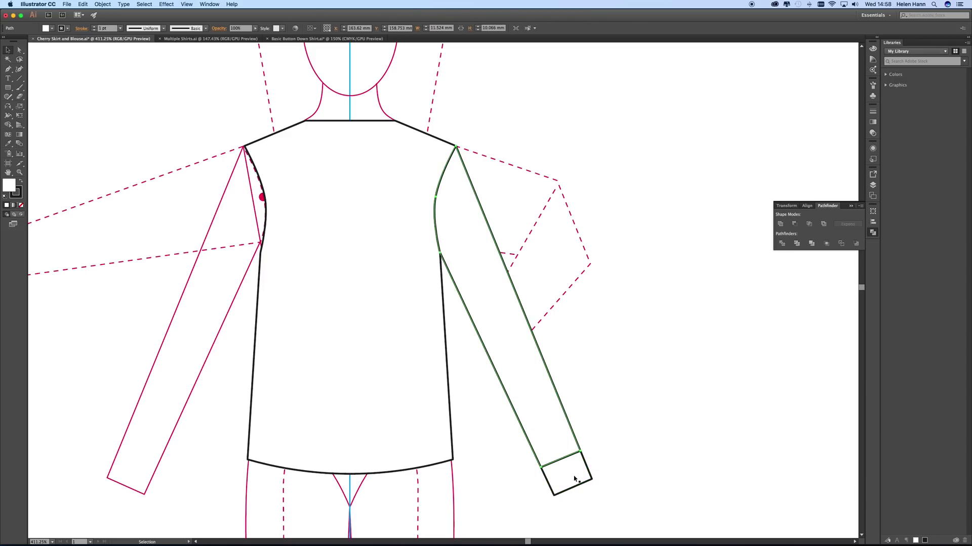
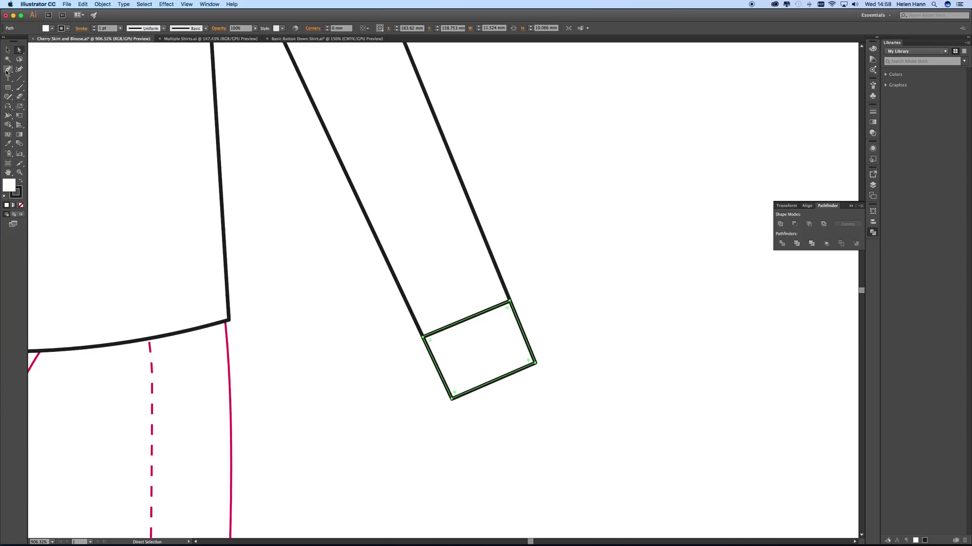
{"action": "left_click", "coordinate": [8, 70]}
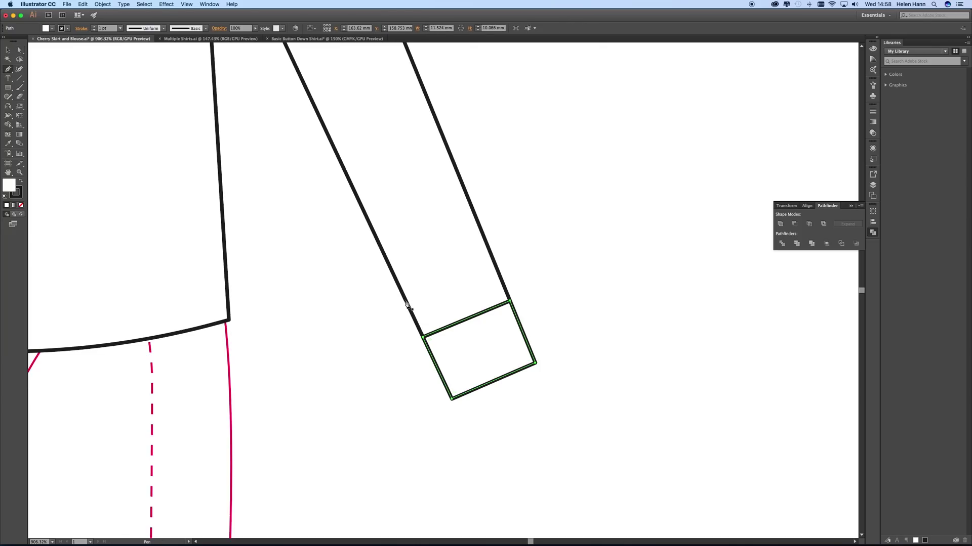
{"action": "left_click", "coordinate": [407, 304]}
{"action": "key", "text": "super+z"}
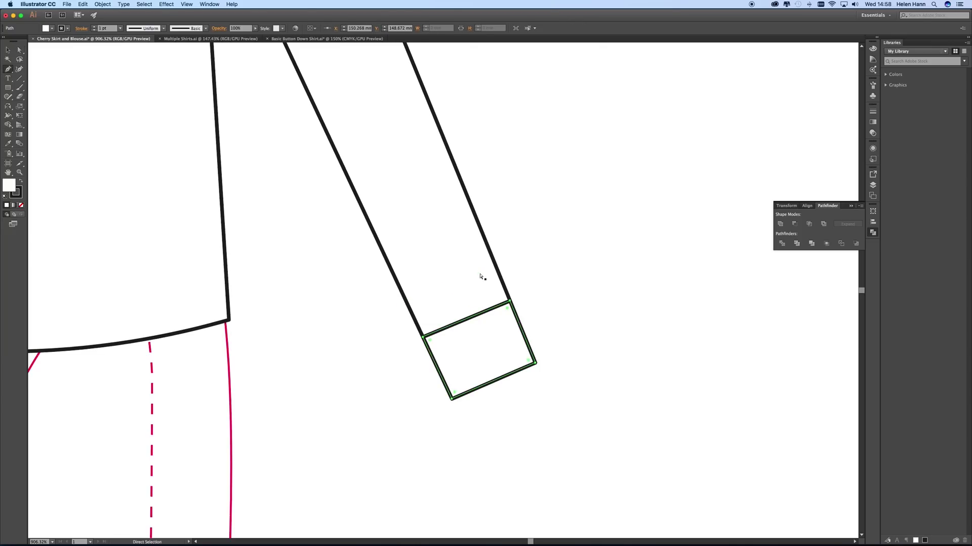
Add an anchor point on each long side of the sleeve a short distance above the cuff.
{"action": "left_click_drag", "start_coordinate": [8, 69], "coordinate": [35, 79]}
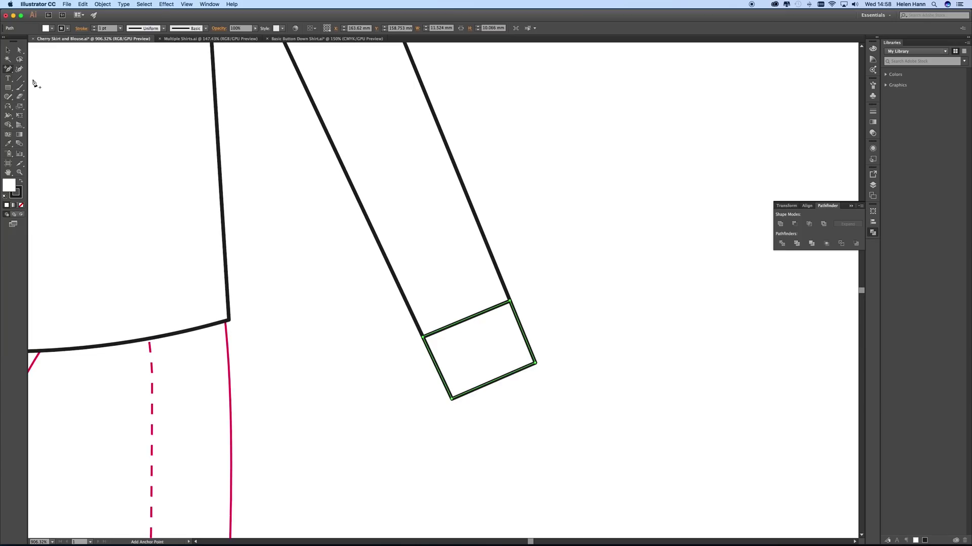
{"action": "left_click", "coordinate": [403, 297]}
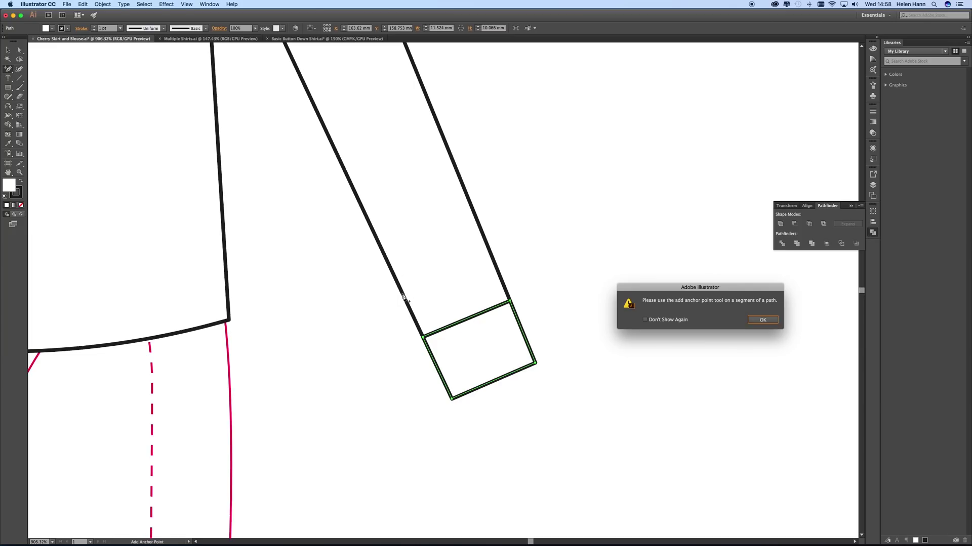
{"action": "left_click", "coordinate": [764, 325]}
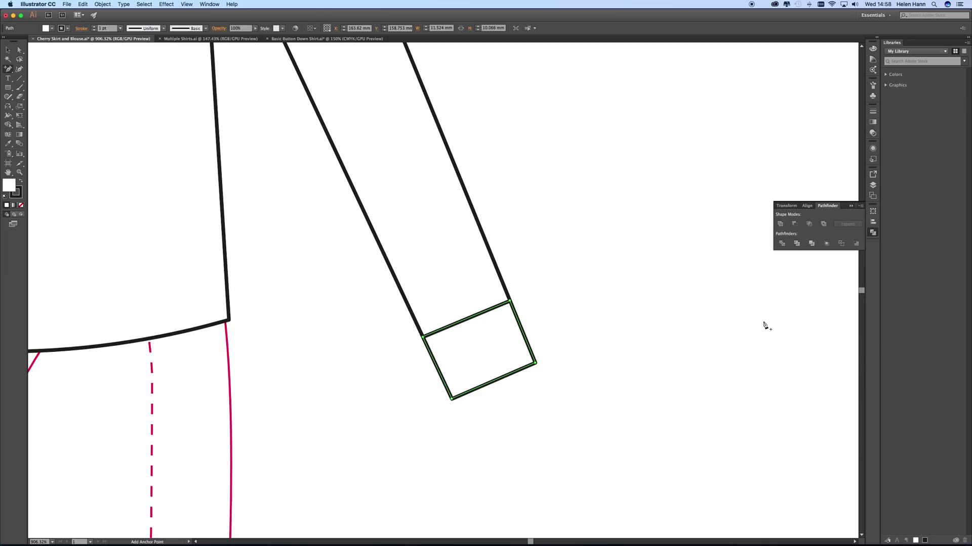
{"action": "left_click", "coordinate": [400, 292]}
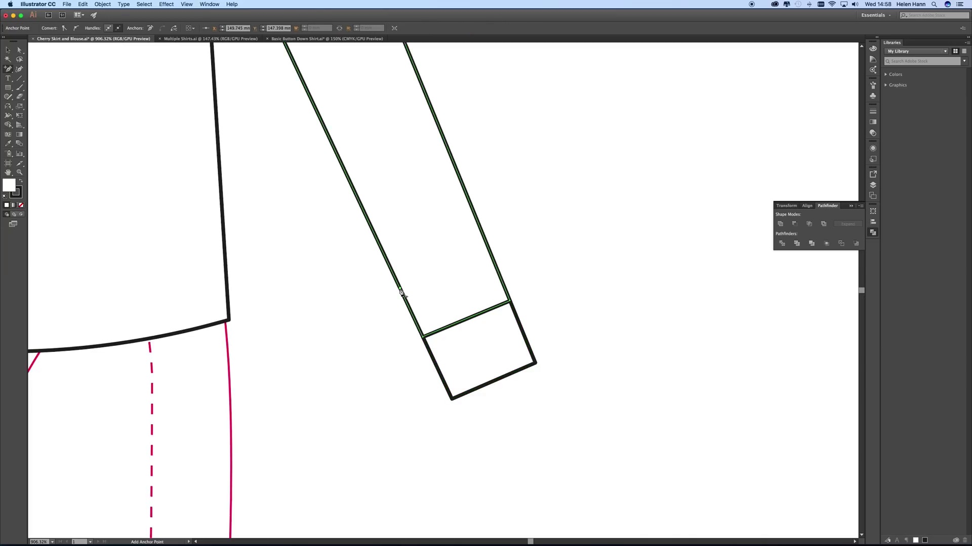
{"action": "left_click", "coordinate": [493, 262]}
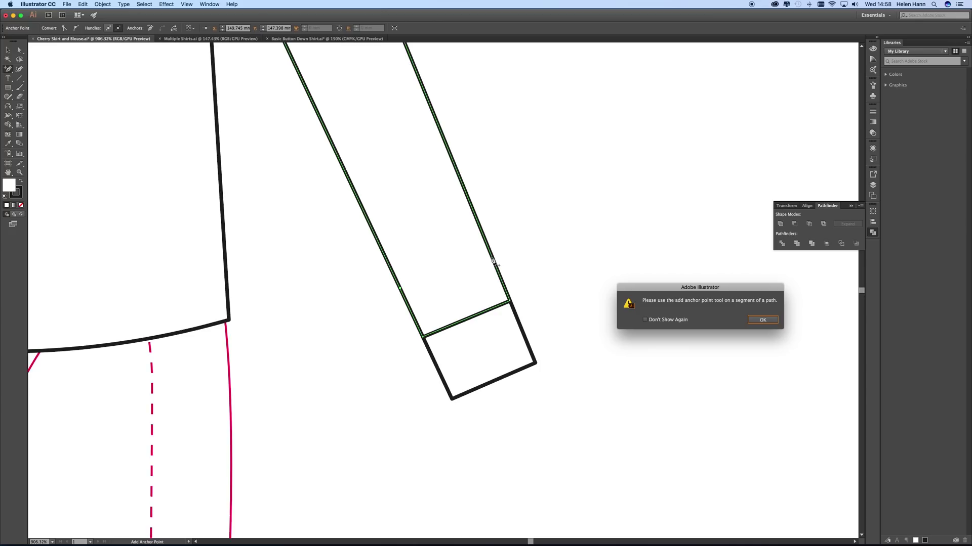
{"action": "left_click", "coordinate": [762, 324]}
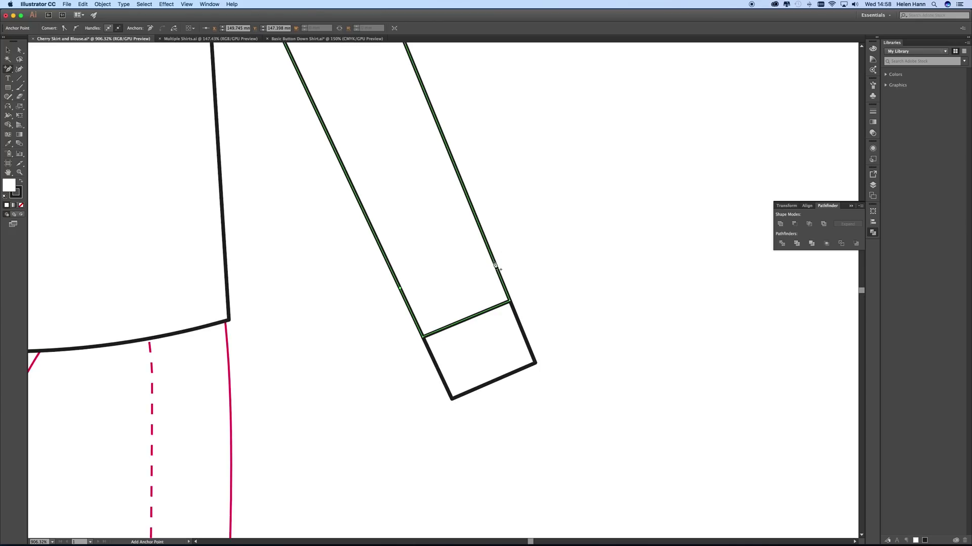
{"action": "left_click", "coordinate": [494, 263]}
Move the two new sleeve anchor points outward so the sleeve widens above the cuff.
{"action": "left_click", "coordinate": [20, 51]}
{"action": "left_click_drag", "start_coordinate": [401, 293], "coordinate": [386, 296]}
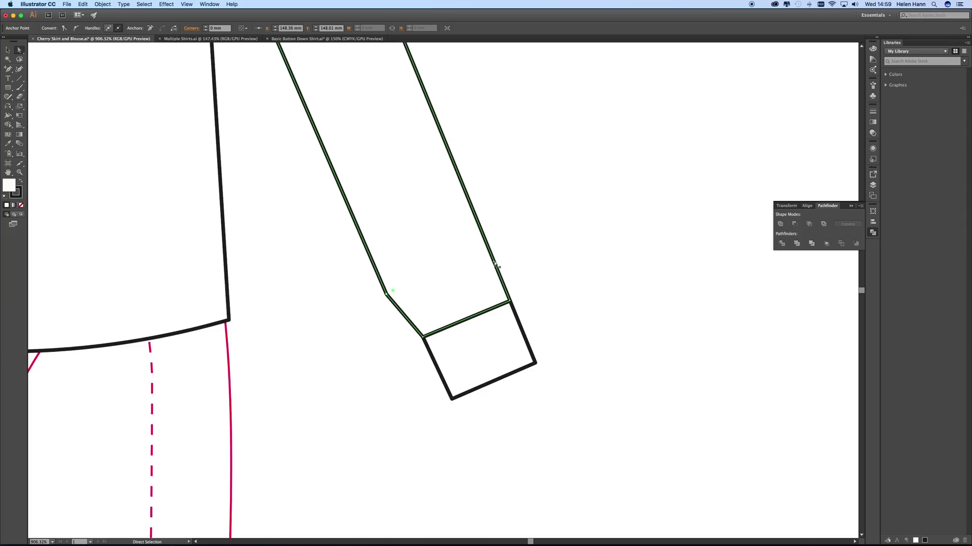
{"action": "left_click_drag", "start_coordinate": [496, 265], "coordinate": [504, 253]}
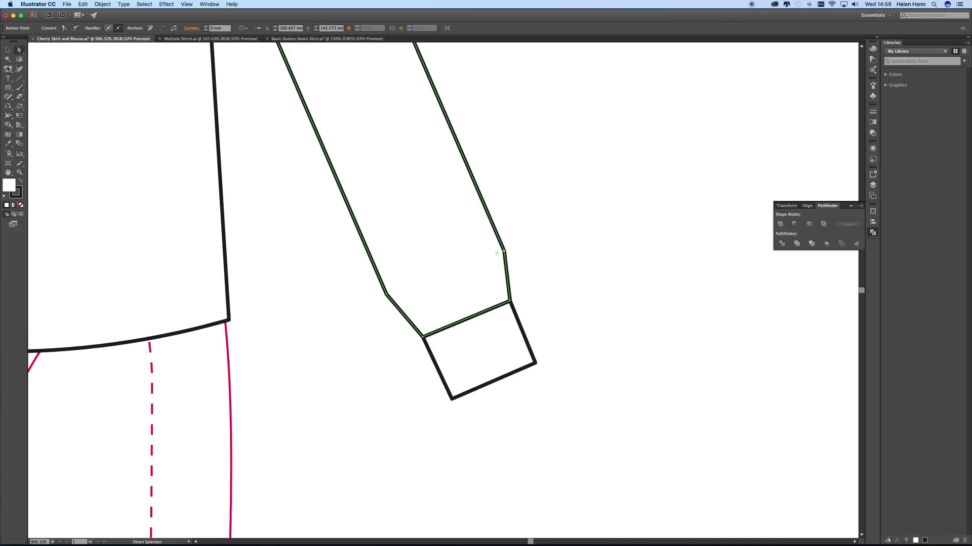
Convert the corner points on both sides of the sleeve above the cuff into smooth curves with the Anchor Point tool.
{"action": "left_click_drag", "start_coordinate": [8, 73], "coordinate": [34, 98]}
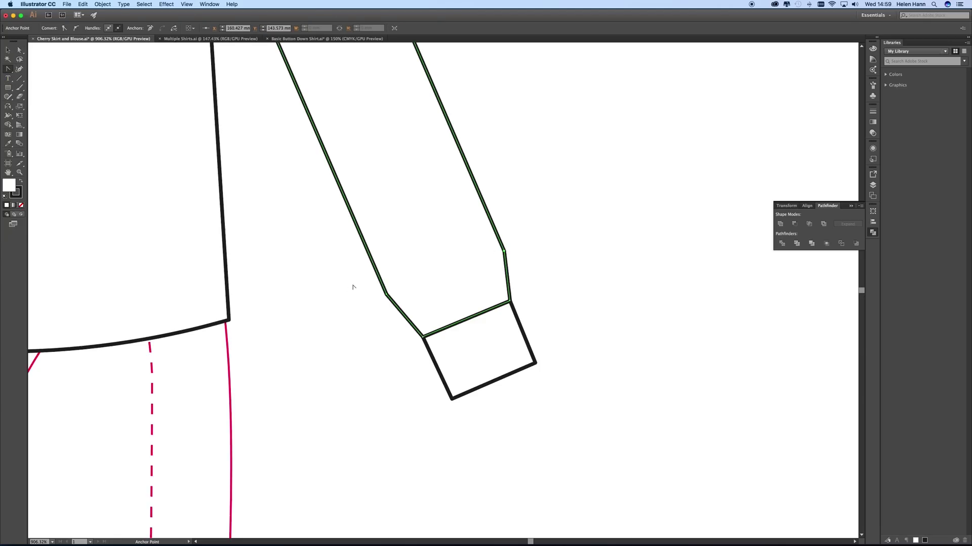
{"action": "left_click_drag", "start_coordinate": [387, 297], "coordinate": [404, 324]}
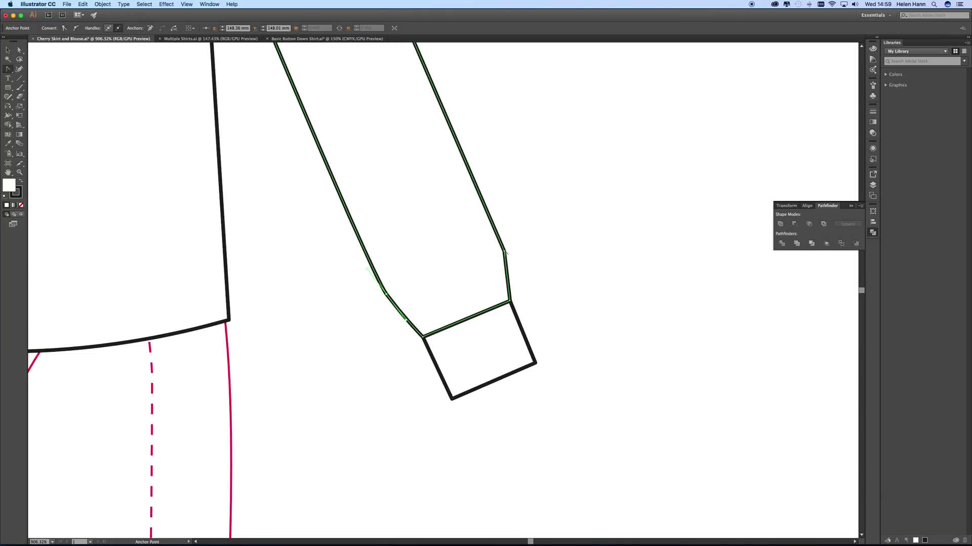
{"action": "left_click_drag", "start_coordinate": [504, 252], "coordinate": [497, 230]}
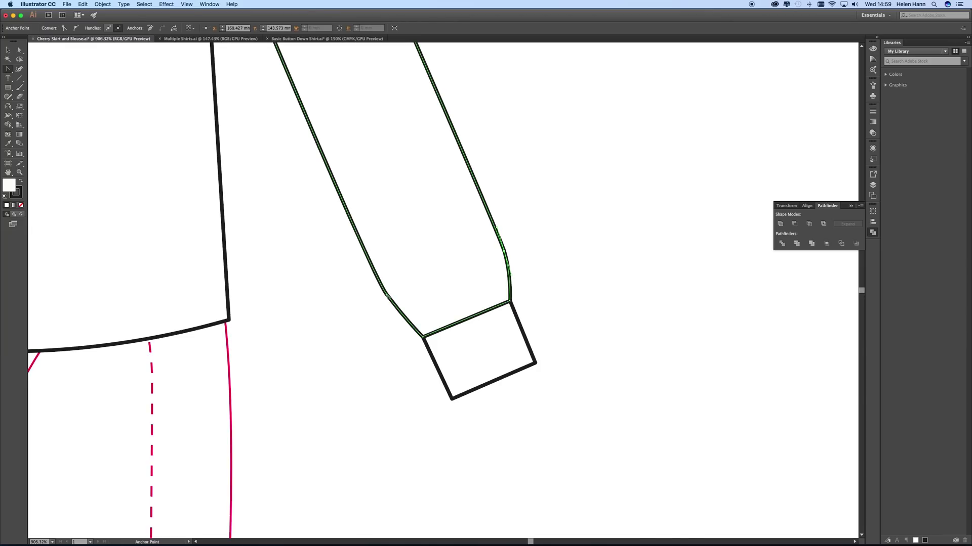
{"action": "left_click_drag", "start_coordinate": [374, 282], "coordinate": [399, 319]}
Nudge the curved points on both sides of the sleeve slightly further outward to round the fullness above the cuff.
{"action": "left_click", "coordinate": [19, 49]}
{"action": "left_click_drag", "start_coordinate": [386, 297], "coordinate": [384, 298]}
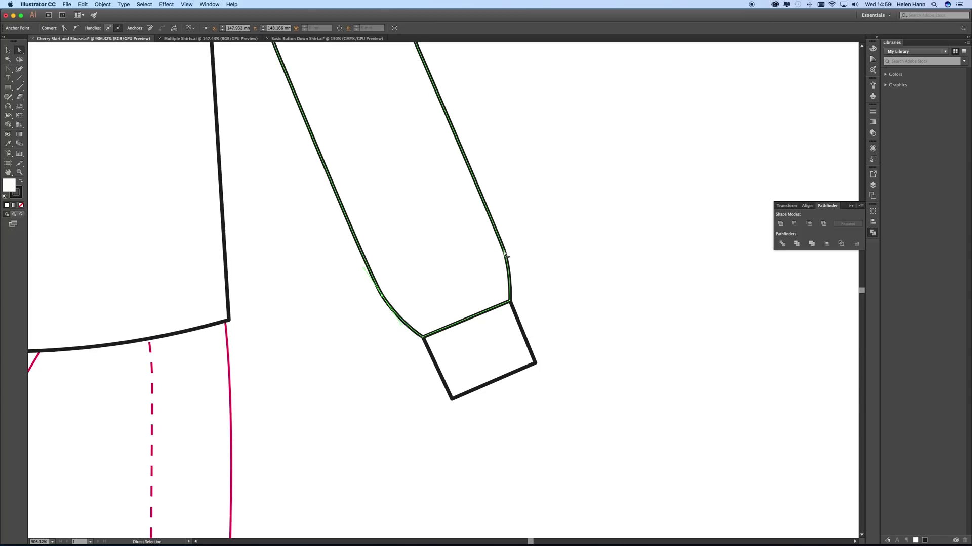
{"action": "left_click_drag", "start_coordinate": [505, 255], "coordinate": [509, 253]}
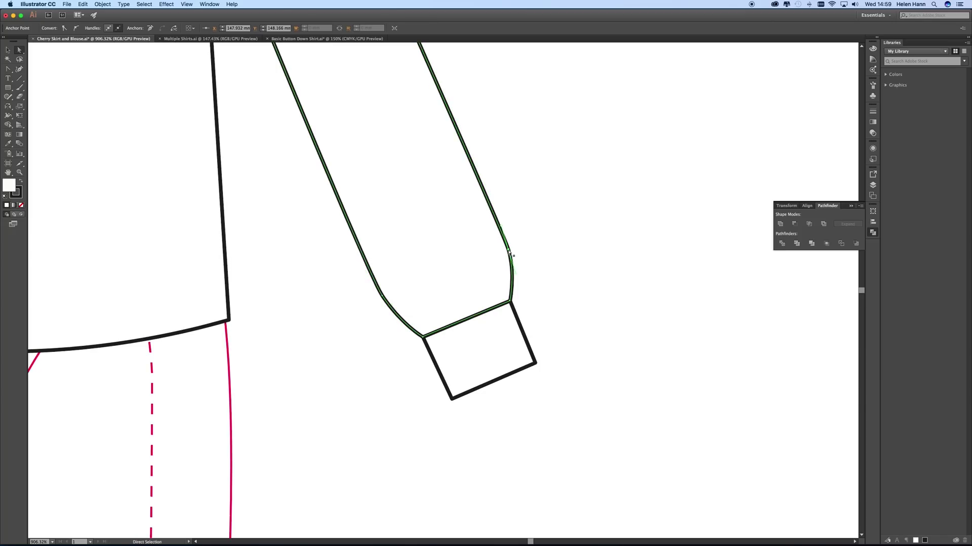
{"action": "left_click", "coordinate": [544, 254]}
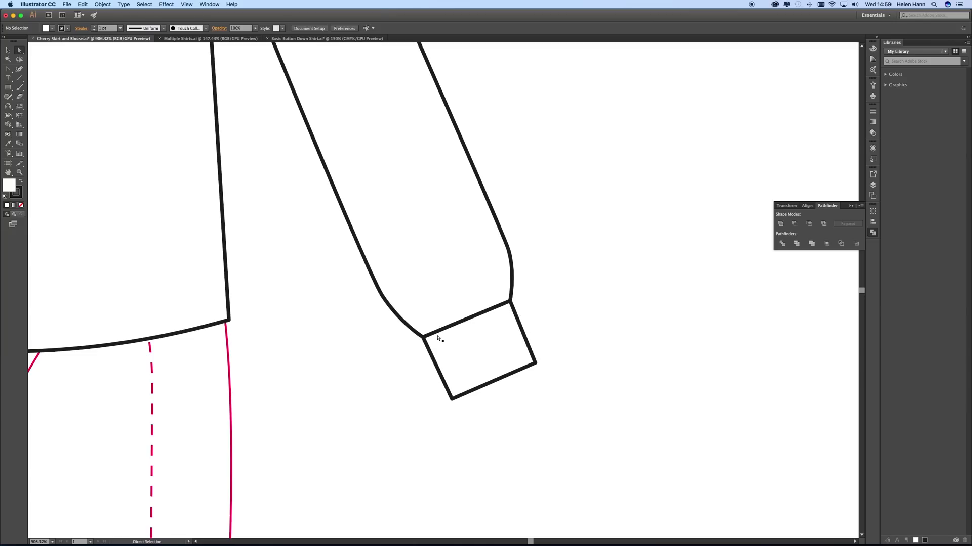
Offset the cuff rectangle inward by -0.3528 mm with mitered joins to create an inner outline.
{"action": "left_click", "coordinate": [464, 365]}
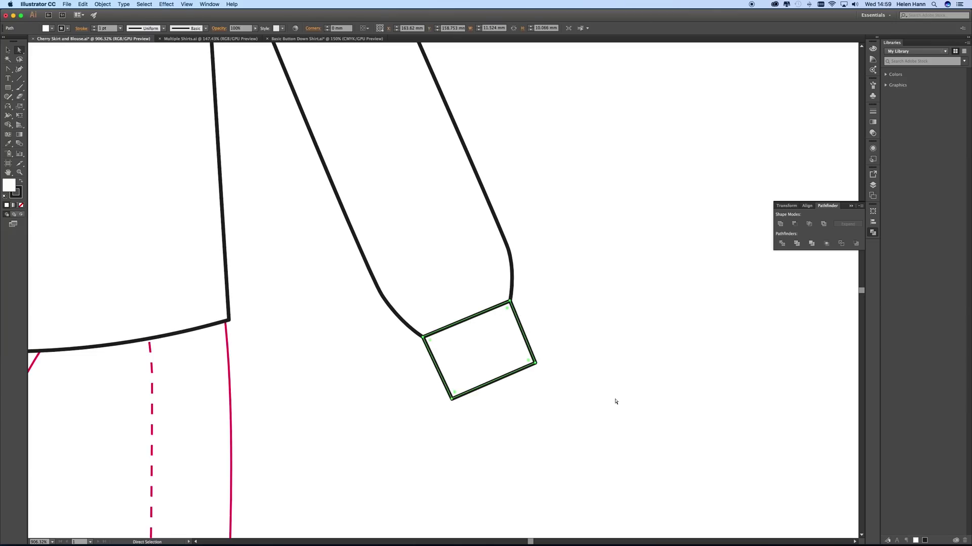
{"action": "left_click", "coordinate": [103, 4]}
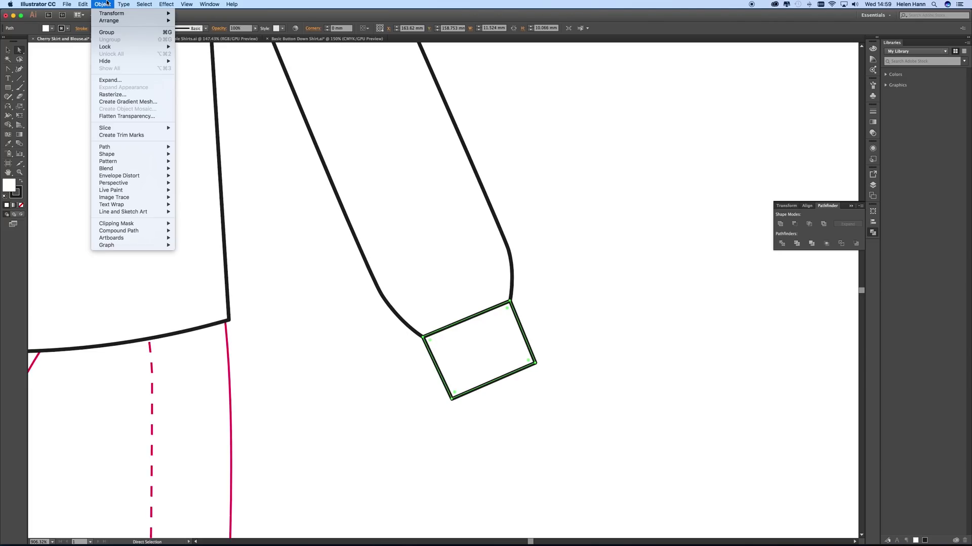
{"action": "mouse_move", "coordinate": [122, 147]}
{"action": "left_click", "coordinate": [199, 175]}
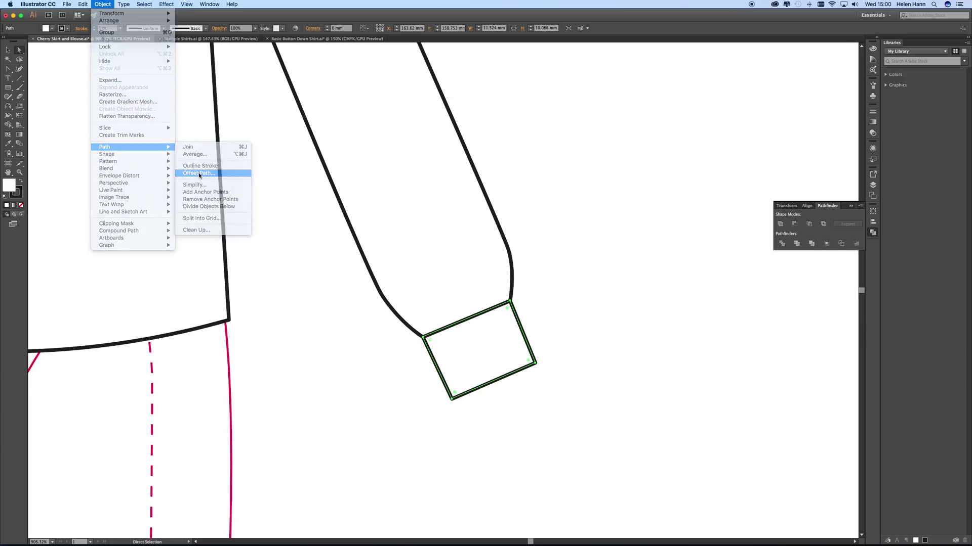
{"action": "left_click_drag", "start_coordinate": [489, 296], "coordinate": [602, 238]}
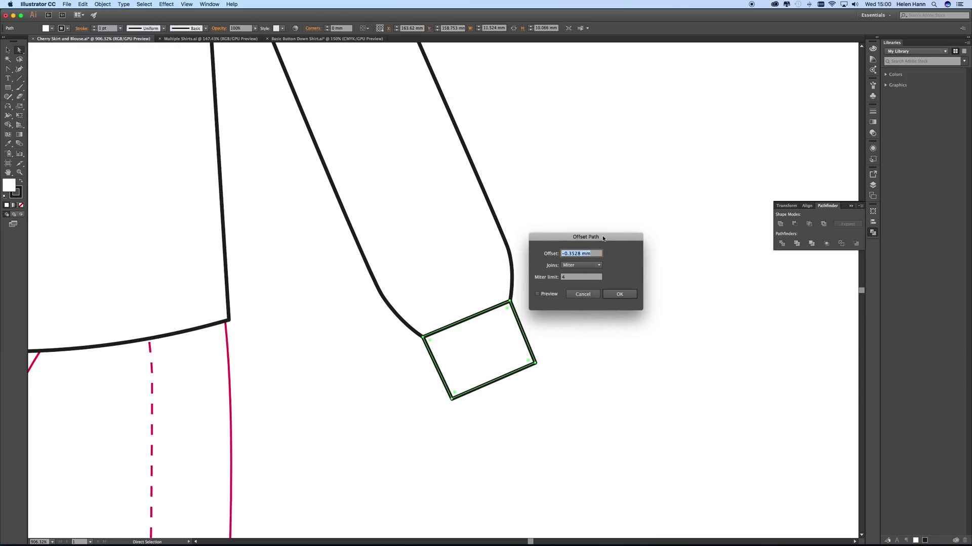
{"action": "type", "text": "-"}
{"action": "left_click", "coordinate": [546, 297]}
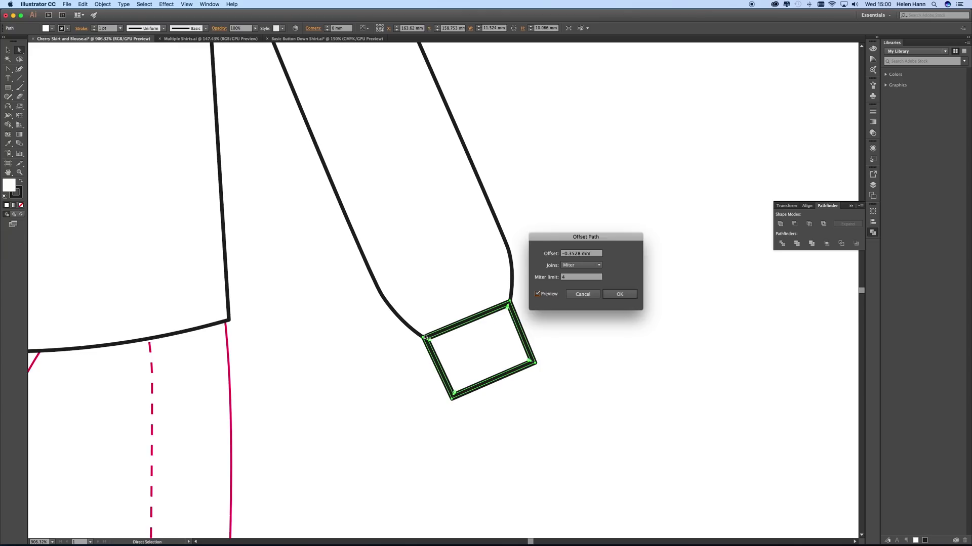
{"action": "left_click", "coordinate": [611, 296]}
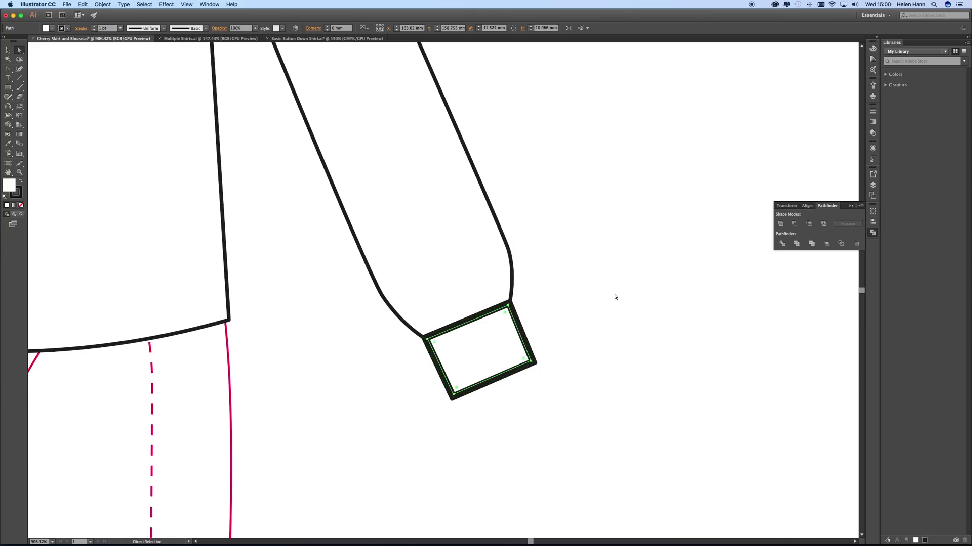
Style the inner cuff outline as stitching: 0.25 pt stroke, dashed with 1 pt dashes, butt caps and mitered corners.
{"action": "left_click", "coordinate": [874, 112]}
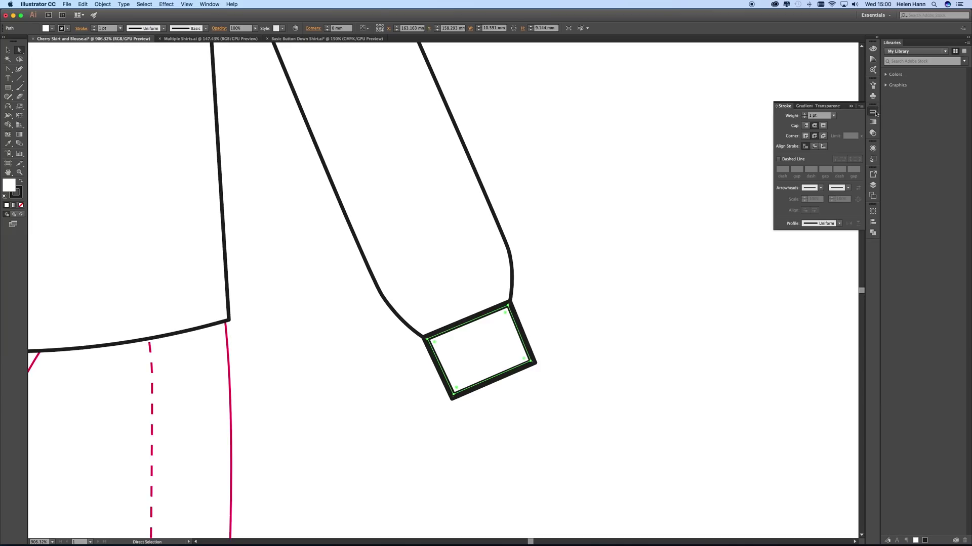
{"action": "left_click", "coordinate": [833, 115]}
{"action": "left_click", "coordinate": [844, 124]}
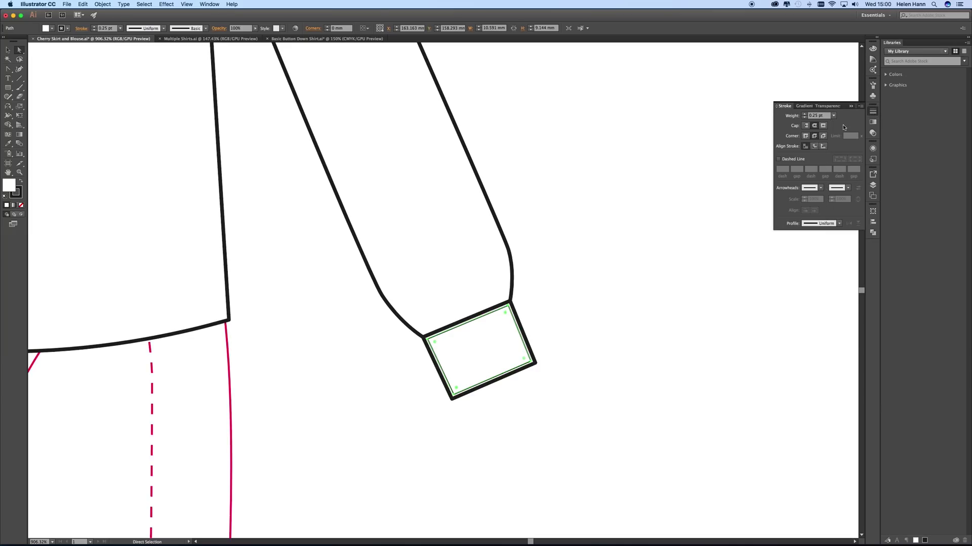
{"action": "left_click", "coordinate": [787, 159]}
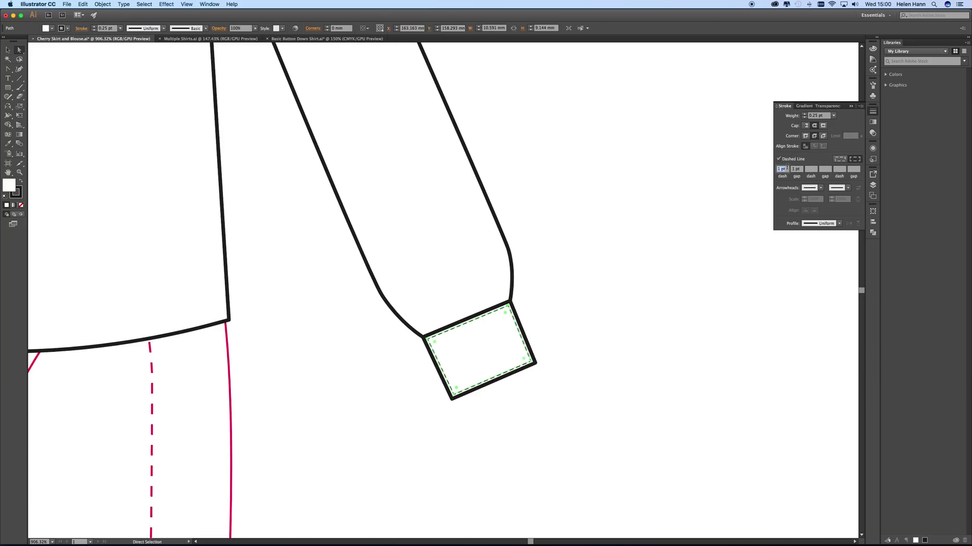
{"action": "key", "text": "Tab"}
{"action": "key", "text": "BackSpace"}
{"action": "left_click", "coordinate": [786, 170]}
{"action": "left_click", "coordinate": [805, 136]}
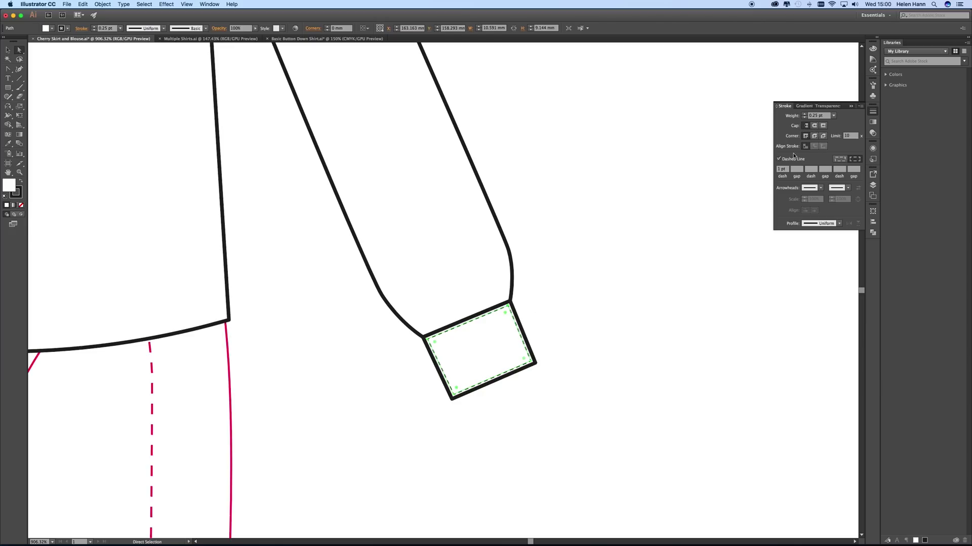
{"action": "left_click", "coordinate": [575, 277]}
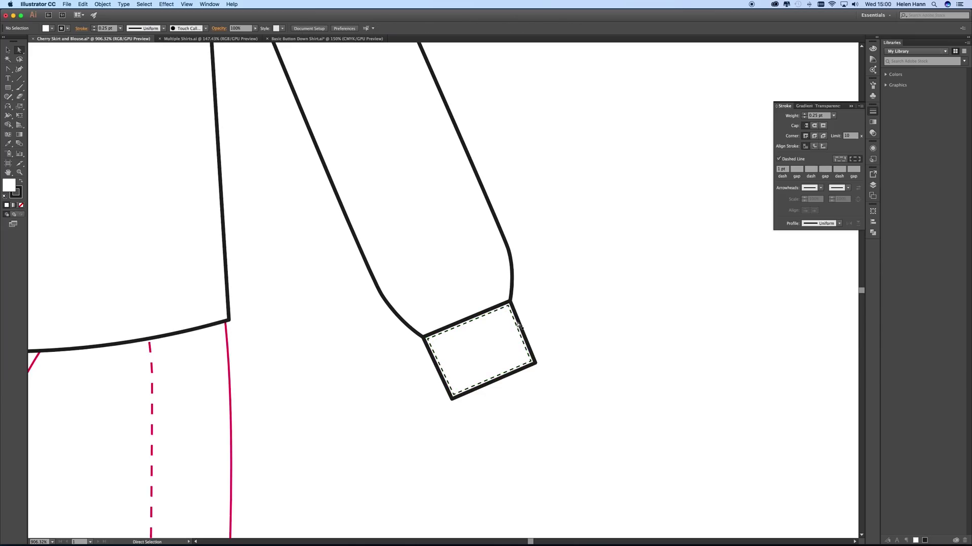
Delete the two short side segments of the cuff stitching, keeping only the lines along its upper and lower edges.
{"action": "left_click", "coordinate": [441, 368]}
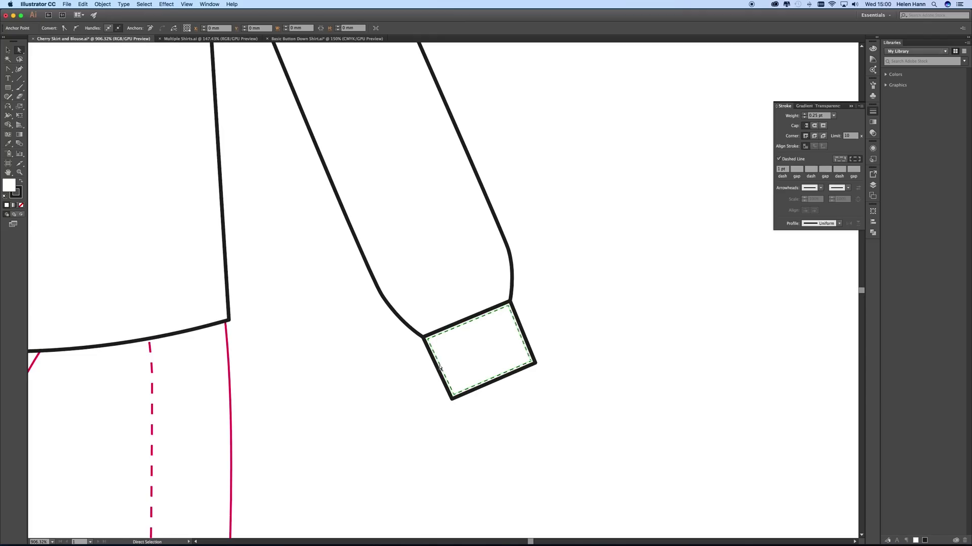
{"action": "left_click", "coordinate": [440, 369]}
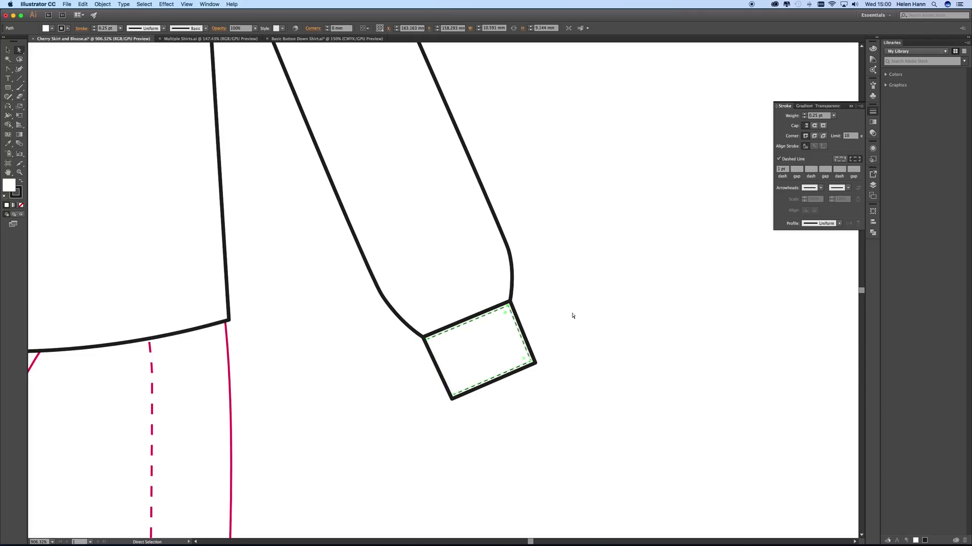
{"action": "left_click", "coordinate": [520, 334]}
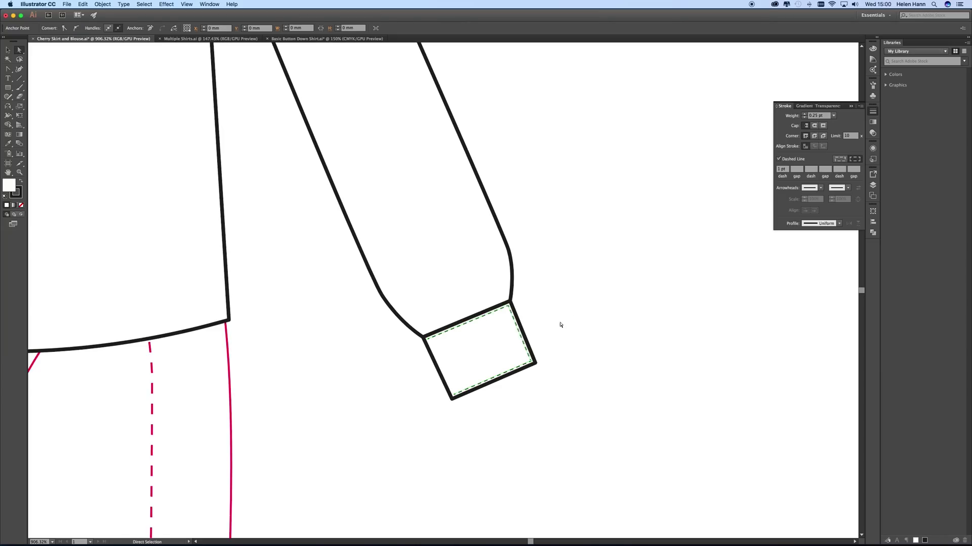
{"action": "key", "text": "Delete"}
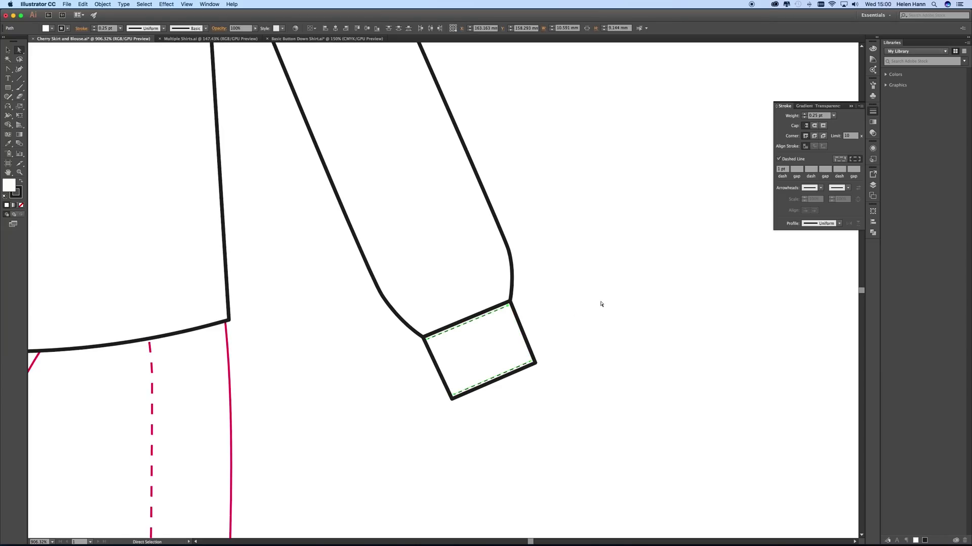
{"action": "left_click", "coordinate": [551, 316]}
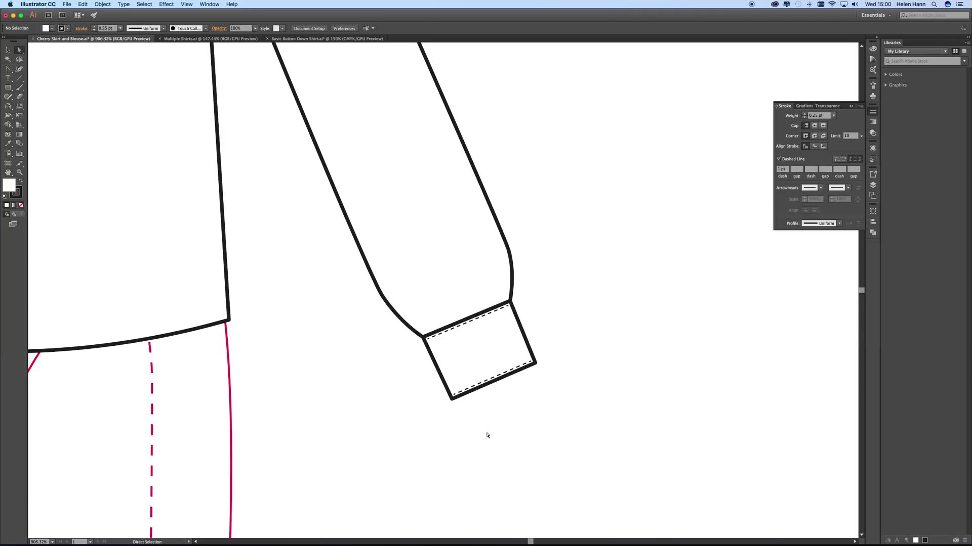
Reflect a copy of the finished sleeve and stitched cuff vertically across the centre front line onto the other side of the body.
{"action": "left_click", "coordinate": [352, 386], "text": "alt+super"}
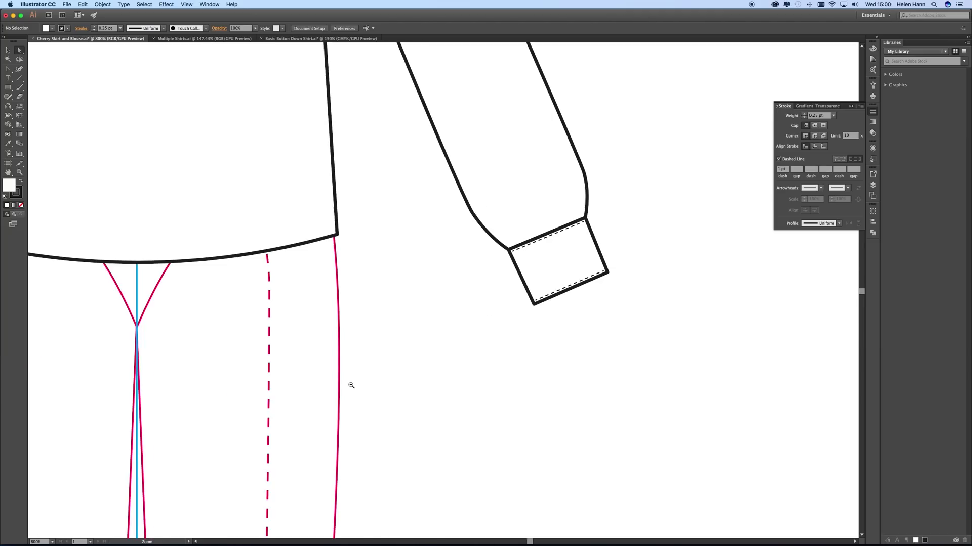
{"action": "left_click", "coordinate": [351, 259], "text": "alt+super"}
{"action": "left_click", "coordinate": [352, 261], "text": "alt+super"}
{"action": "left_click", "coordinate": [335, 231], "text": "alt+super"}
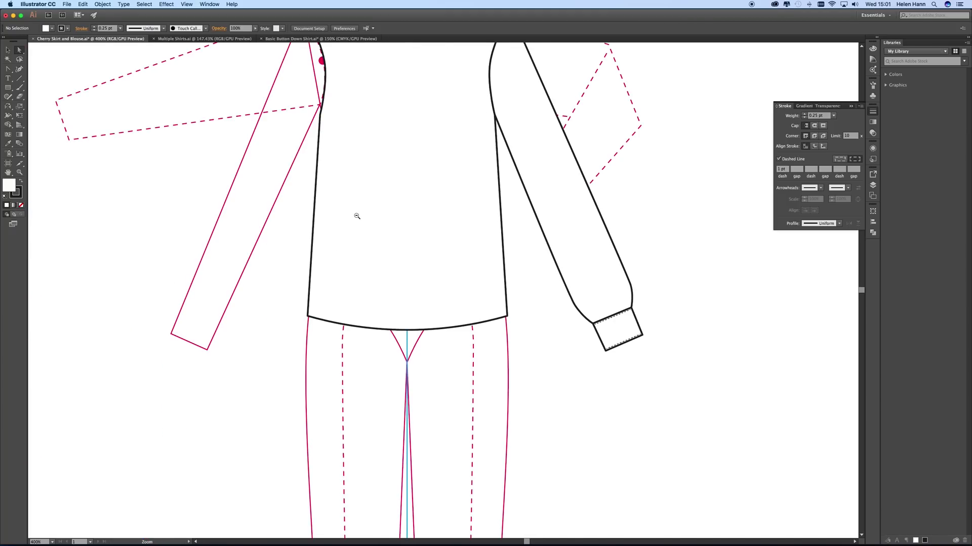
{"action": "left_click", "coordinate": [358, 217], "text": "alt+super"}
{"action": "left_click", "coordinate": [8, 50]}
{"action": "left_click_drag", "start_coordinate": [616, 420], "coordinate": [686, 308]}
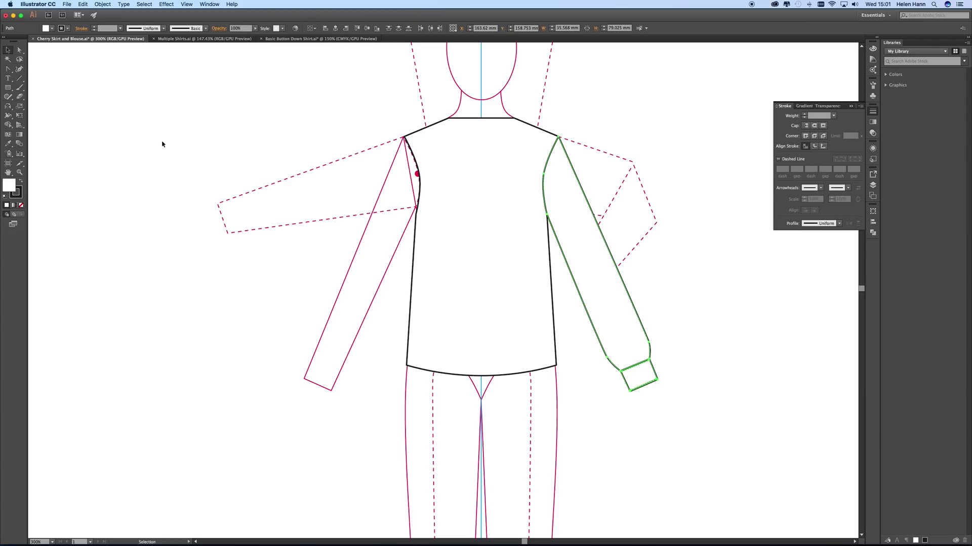
{"action": "left_click", "coordinate": [8, 106]}
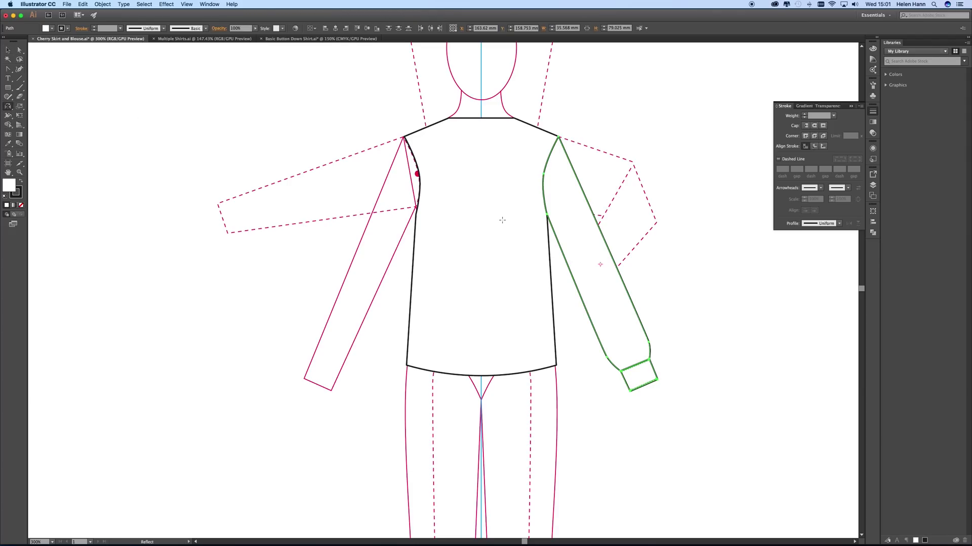
{"action": "left_click", "coordinate": [480, 106], "text": "alt"}
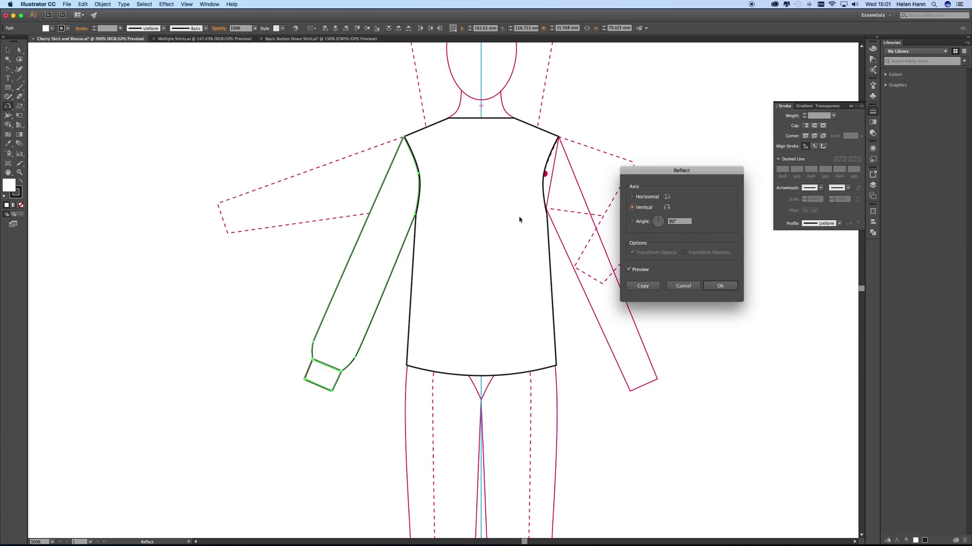
{"action": "left_click", "coordinate": [642, 286]}
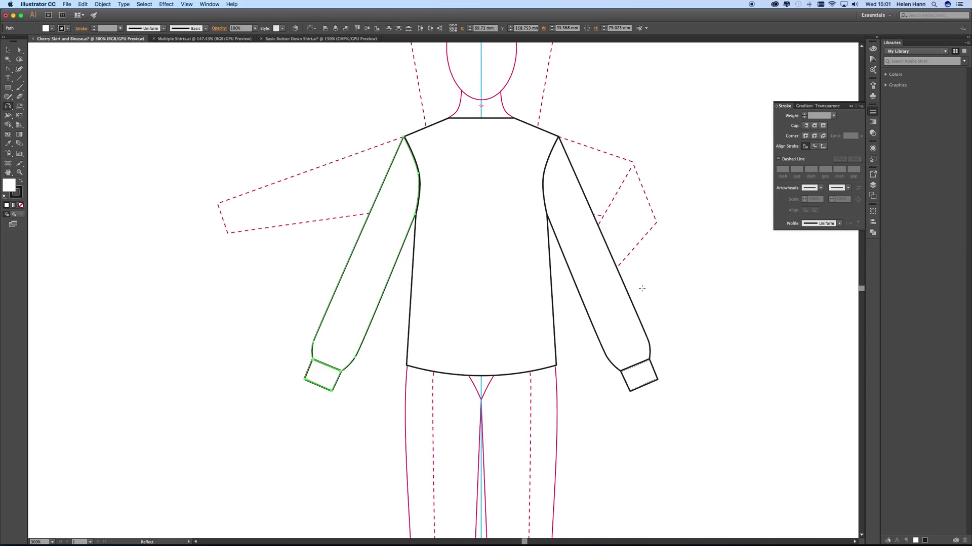
Nudge the mirrored sleeve slightly so its top corner lines up with the bodice's shoulder point.
{"action": "left_click", "coordinate": [19, 173]}
{"action": "left_click_drag", "start_coordinate": [394, 130], "coordinate": [570, 240]}
{"action": "left_click", "coordinate": [8, 50]}
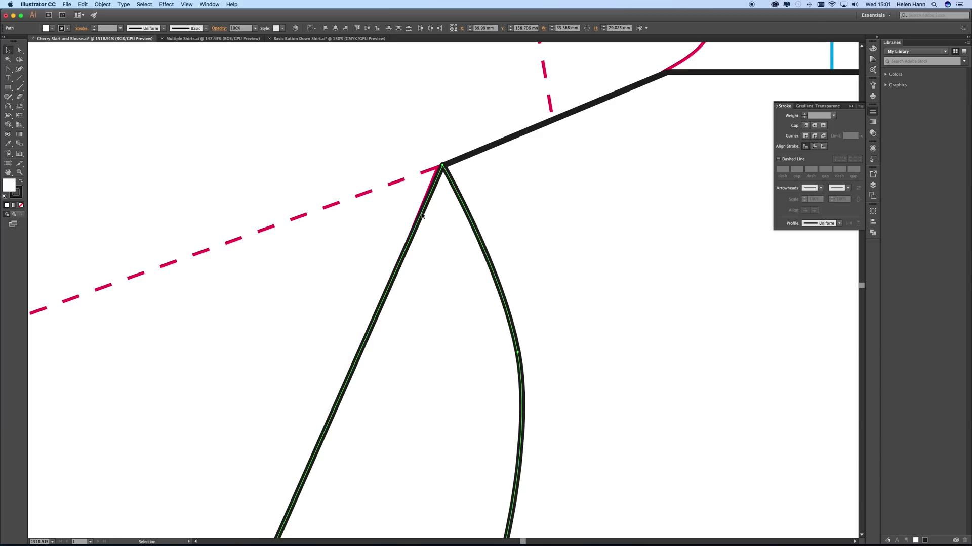
{"action": "left_click_drag", "start_coordinate": [423, 216], "coordinate": [425, 208]}
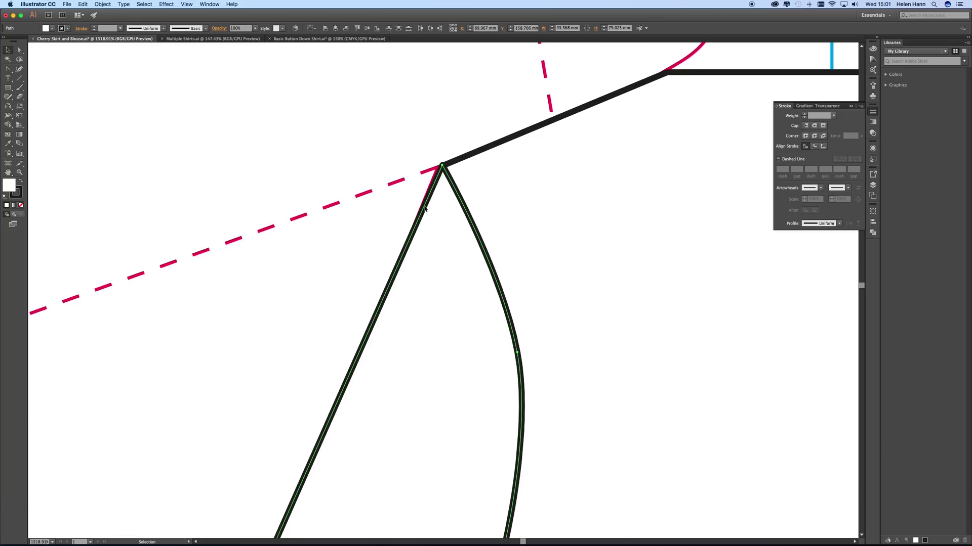
{"action": "left_click_drag", "start_coordinate": [425, 208], "coordinate": [425, 208]}
{"action": "left_click_drag", "start_coordinate": [424, 207], "coordinate": [424, 207]}
{"action": "left_click", "coordinate": [373, 267]}
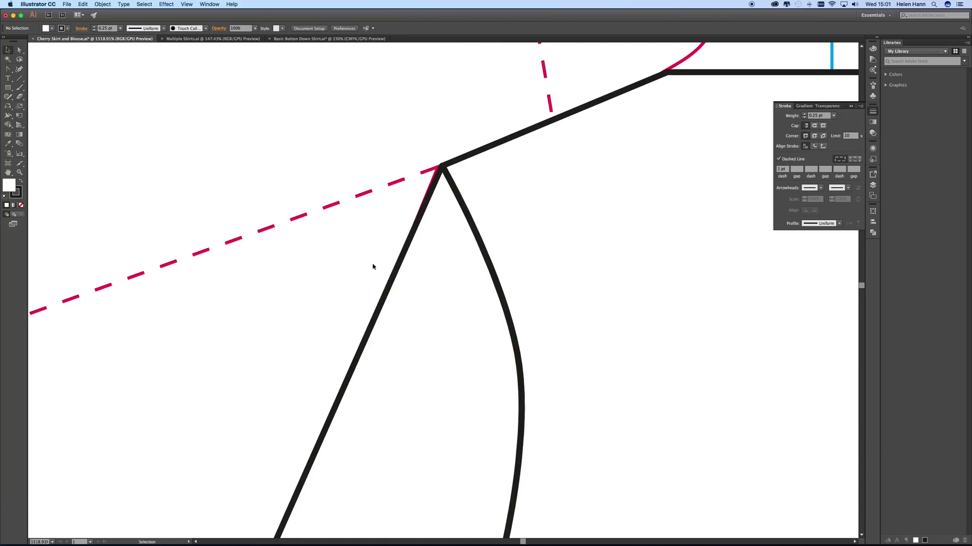
Inspect the mirrored sleeve and both cuffs, comparing them across the whole blouse.
{"action": "key", "text": "super+0"}
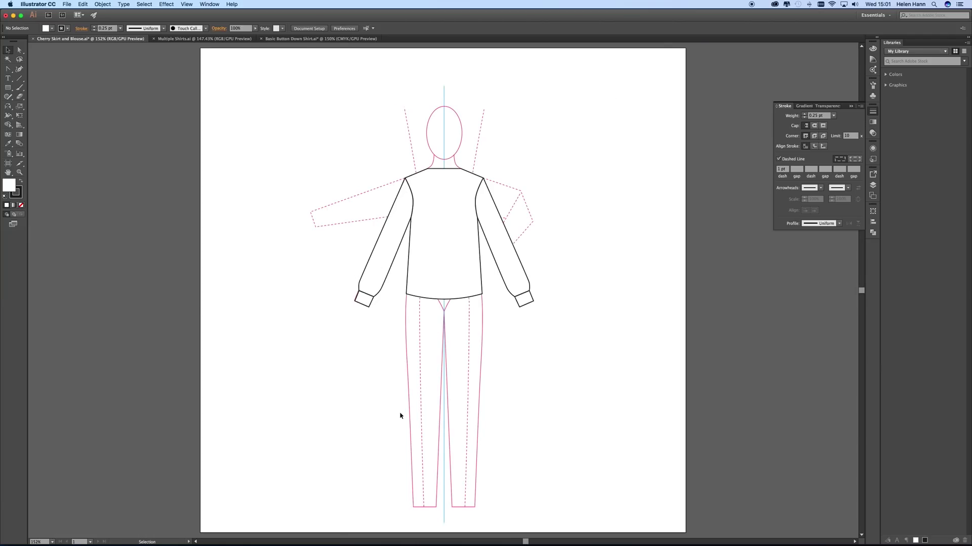
{"action": "left_click", "coordinate": [20, 172]}
{"action": "left_click_drag", "start_coordinate": [351, 282], "coordinate": [453, 351]}
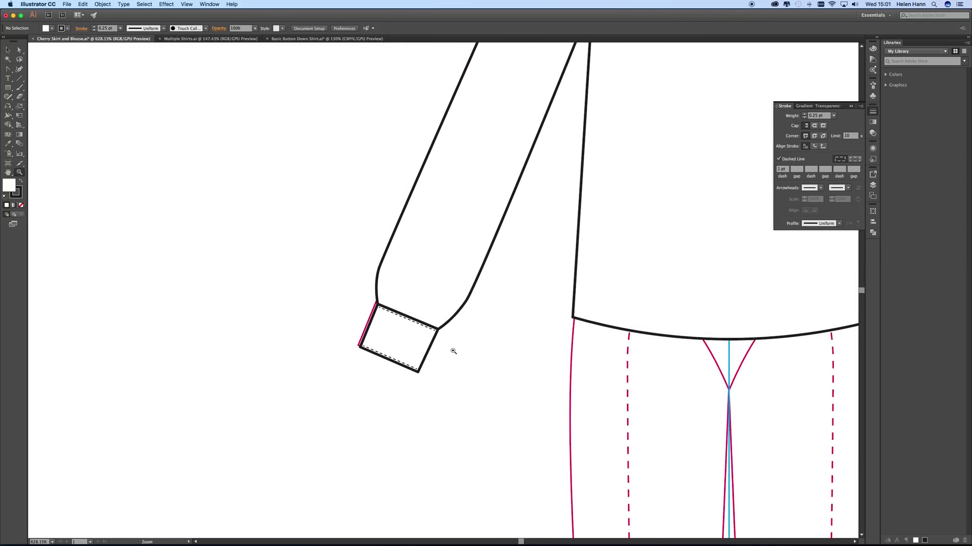
{"action": "key", "text": "space"}
{"action": "left_click_drag", "start_coordinate": [752, 373], "coordinate": [492, 370]}
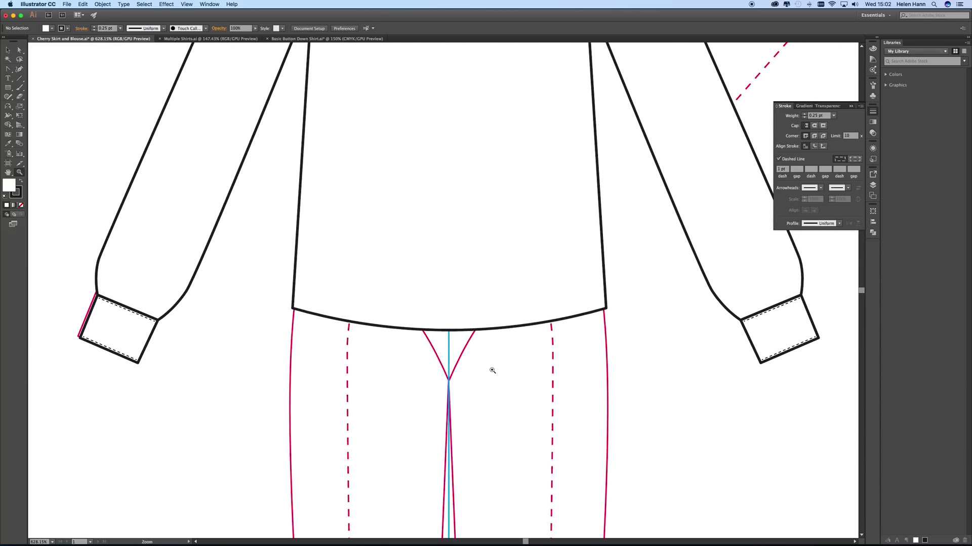
{"action": "left_click", "coordinate": [453, 260], "text": "alt"}
{"action": "left_click", "coordinate": [453, 258], "text": "alt"}
{"action": "scroll", "coordinate": [453, 257], "scroll_direction": "up", "scroll_amount": 5}
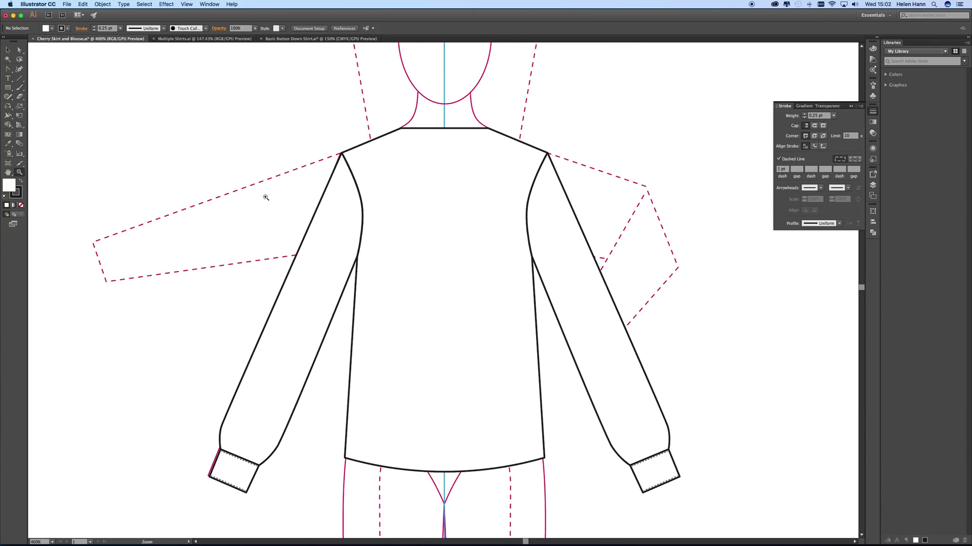
Show the Collar layer and draw a placket rectangle about 3.3 by 76 mm from the collar's centre point down to the hem.
{"action": "left_click", "coordinate": [9, 88]}
{"action": "left_click", "coordinate": [872, 186]}
{"action": "left_click", "coordinate": [780, 180]}
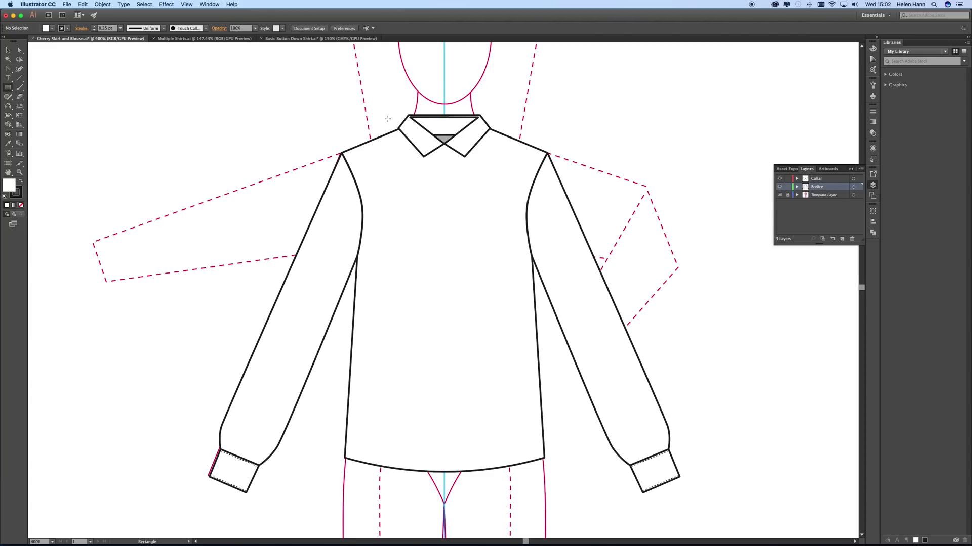
{"action": "left_click_drag", "start_coordinate": [444, 143], "coordinate": [458, 472]}
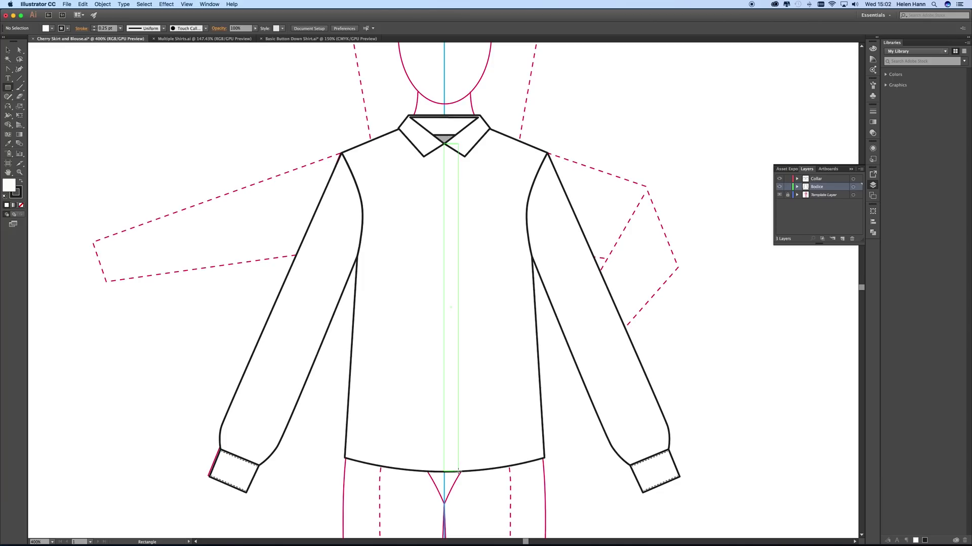
{"action": "left_click_drag", "start_coordinate": [458, 472], "coordinate": [458, 472]}
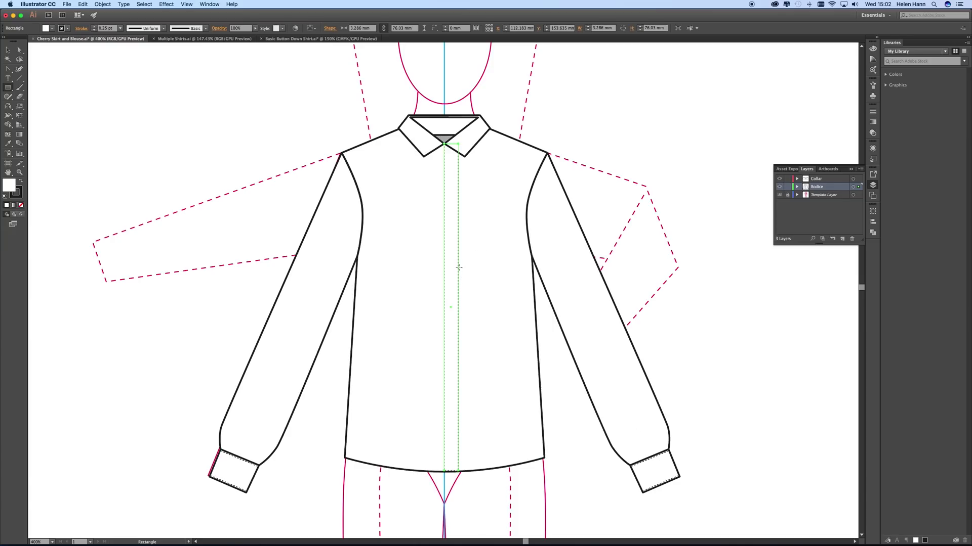
Give the placket rectangle the sleeve's solid 1 pt outline and white fill with the Eyedropper tool.
{"action": "left_click", "coordinate": [9, 145]}
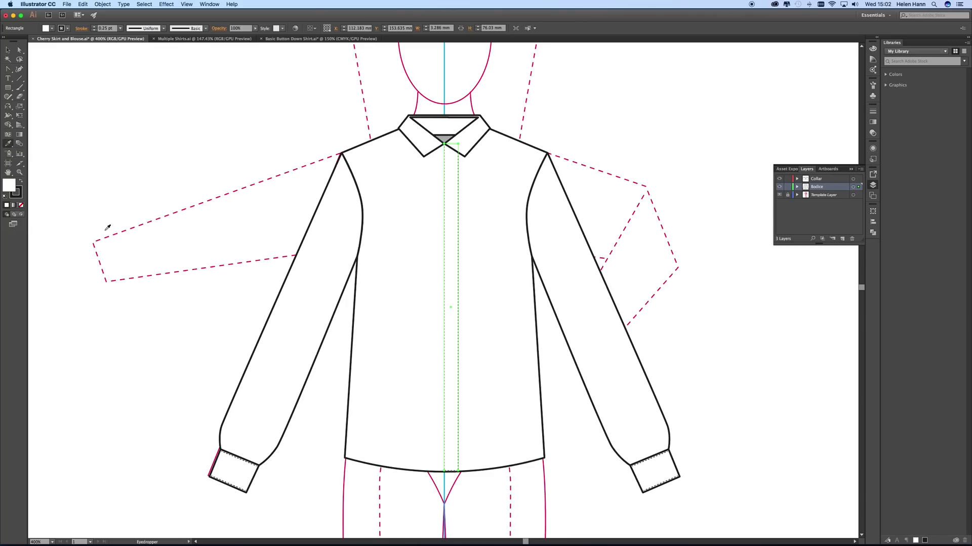
{"action": "left_click", "coordinate": [328, 241]}
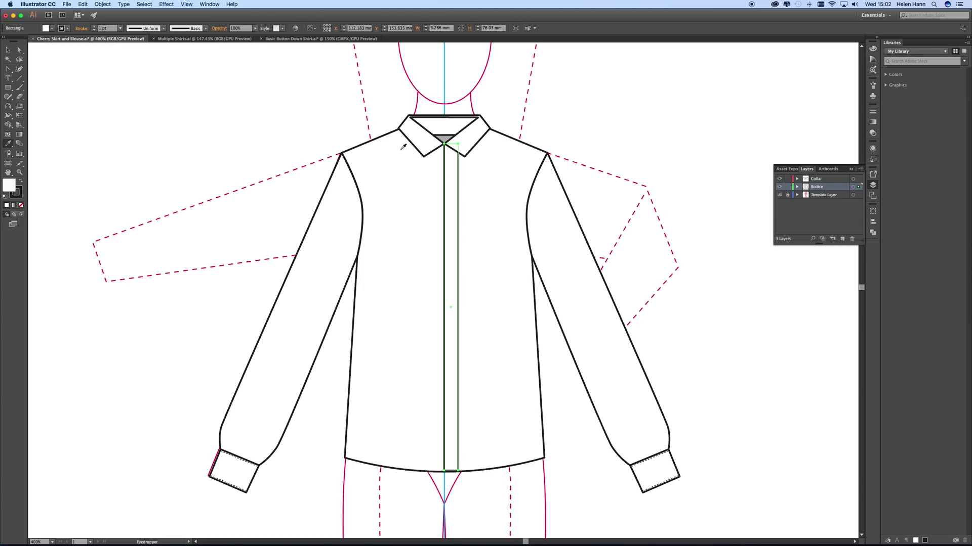
{"action": "left_click", "coordinate": [20, 172]}
{"action": "left_click_drag", "start_coordinate": [435, 132], "coordinate": [537, 192]}
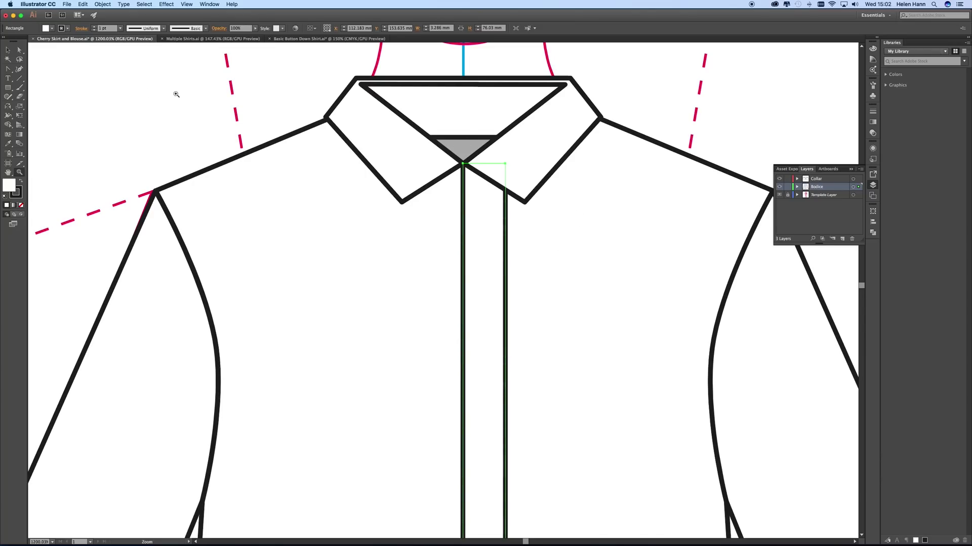
Centre the placket rectangle horizontally on the bodice, using the bodice as the key object.
{"action": "left_click", "coordinate": [471, 280], "text": "alt"}
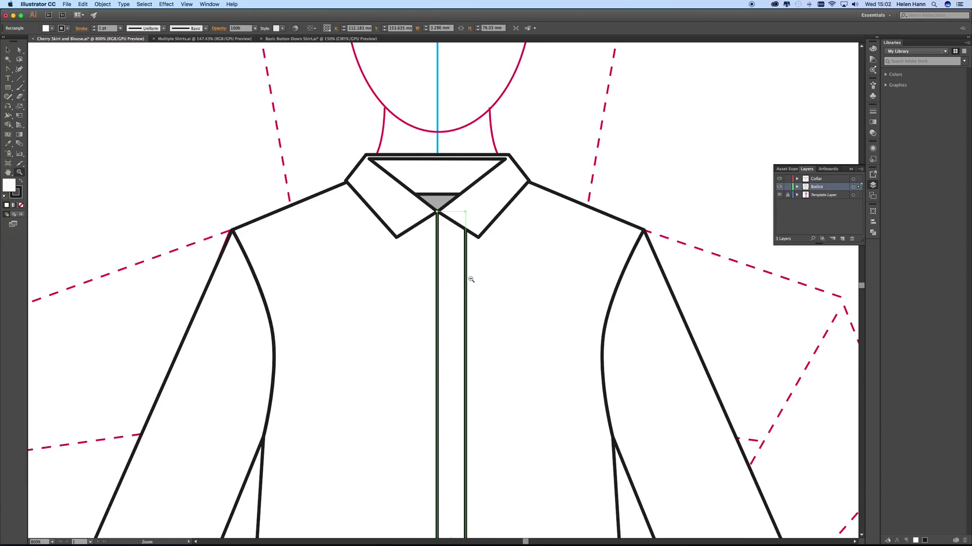
{"action": "left_click", "coordinate": [448, 309], "text": "alt"}
{"action": "left_click_drag", "start_coordinate": [445, 325], "coordinate": [441, 230]}
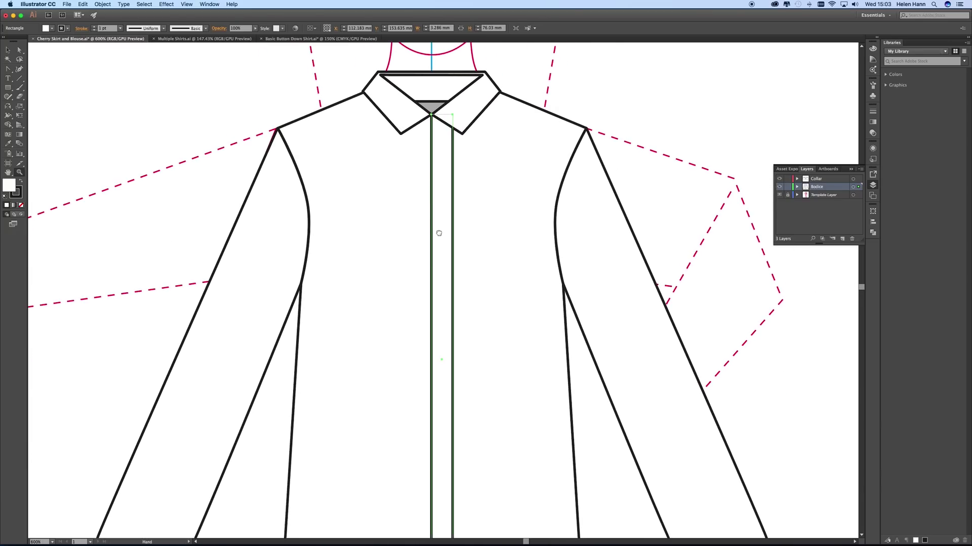
{"action": "left_click", "coordinate": [7, 51]}
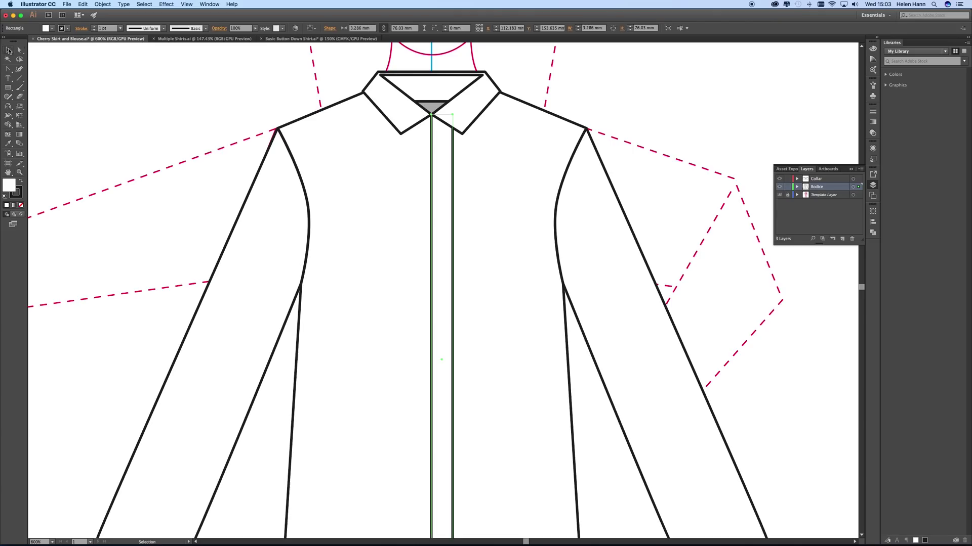
{"action": "left_click", "coordinate": [353, 195]}
{"action": "left_click", "coordinate": [442, 196]}
{"action": "left_click", "coordinate": [492, 275], "text": "shift"}
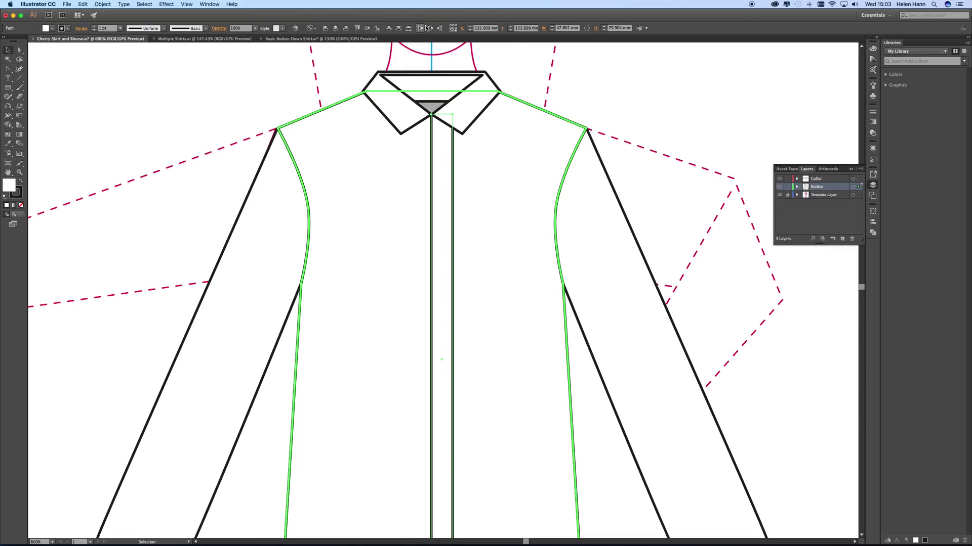
{"action": "left_click", "coordinate": [336, 29]}
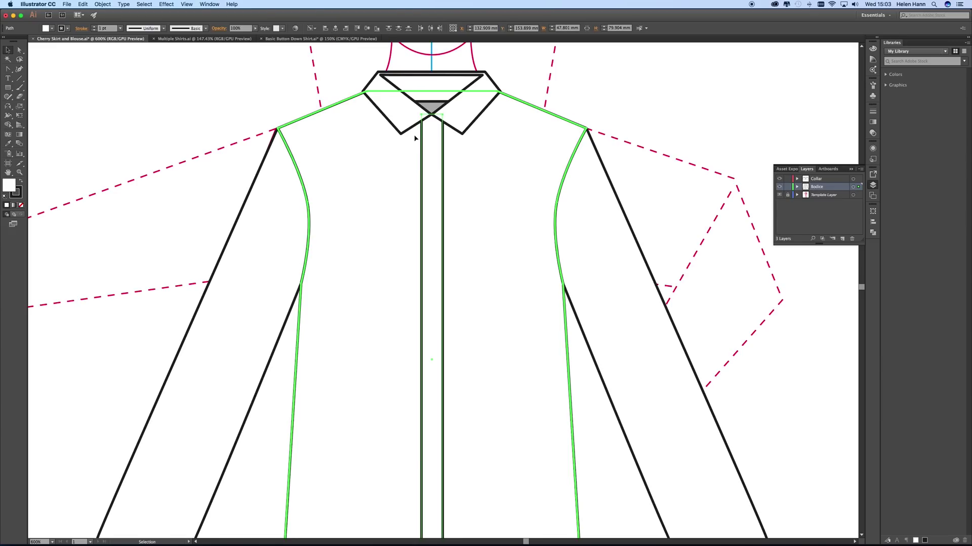
{"action": "left_click", "coordinate": [259, 74]}
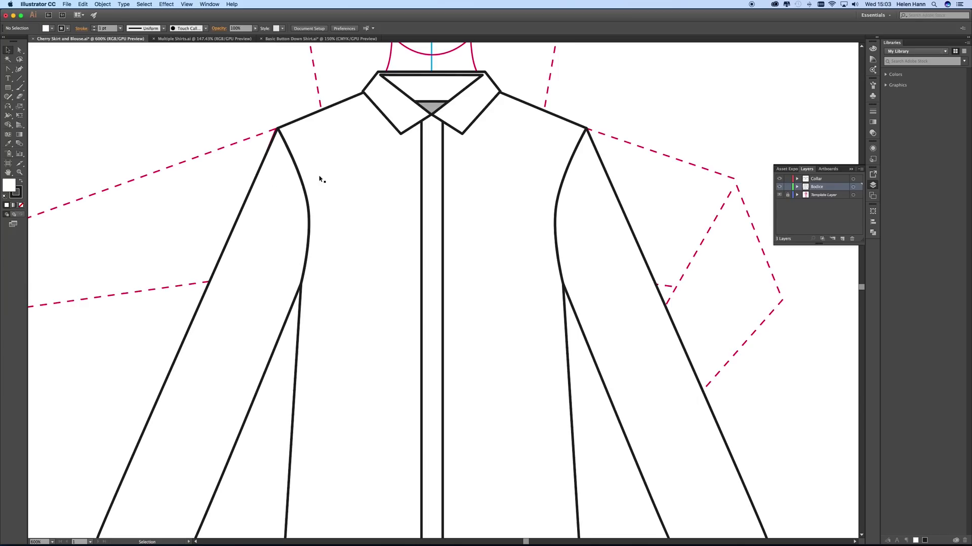
Offset the placket rectangle's path inward by -0.3528 mm with mitre joins, previewing the result.
{"action": "left_click", "coordinate": [435, 170]}
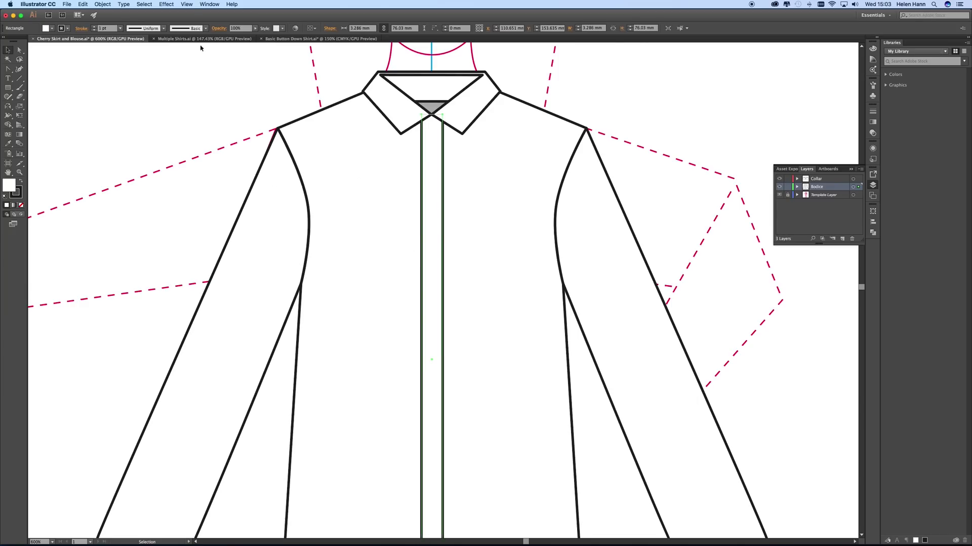
{"action": "left_click", "coordinate": [104, 4]}
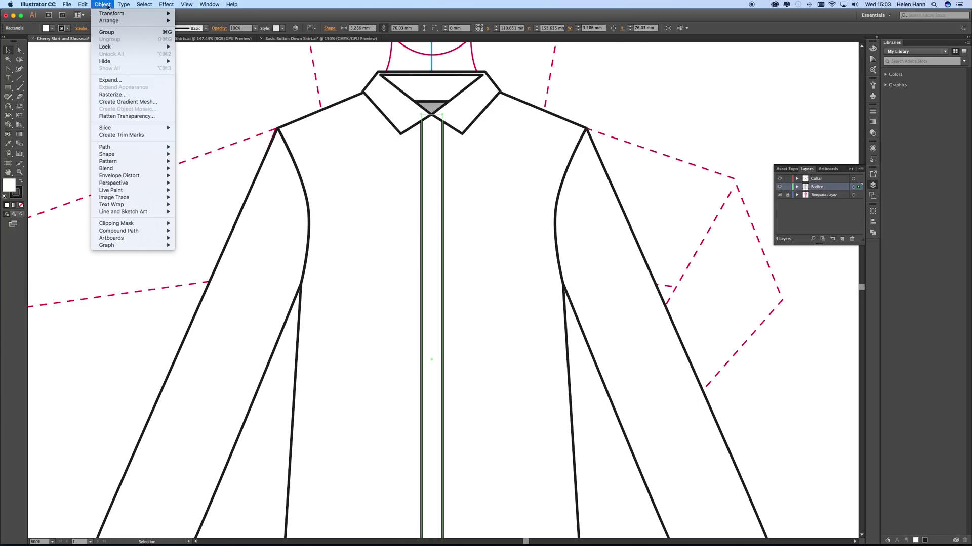
{"action": "mouse_move", "coordinate": [116, 149]}
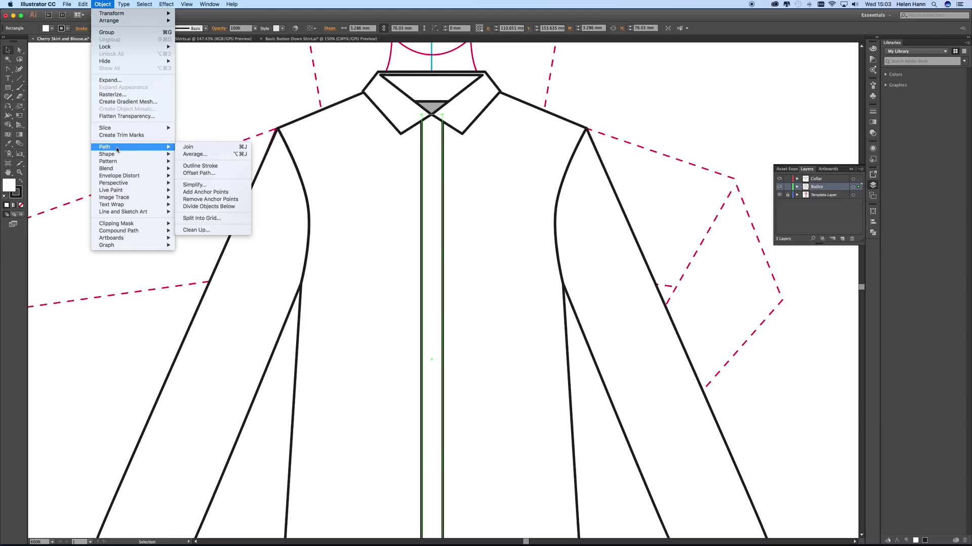
{"action": "left_click", "coordinate": [204, 173]}
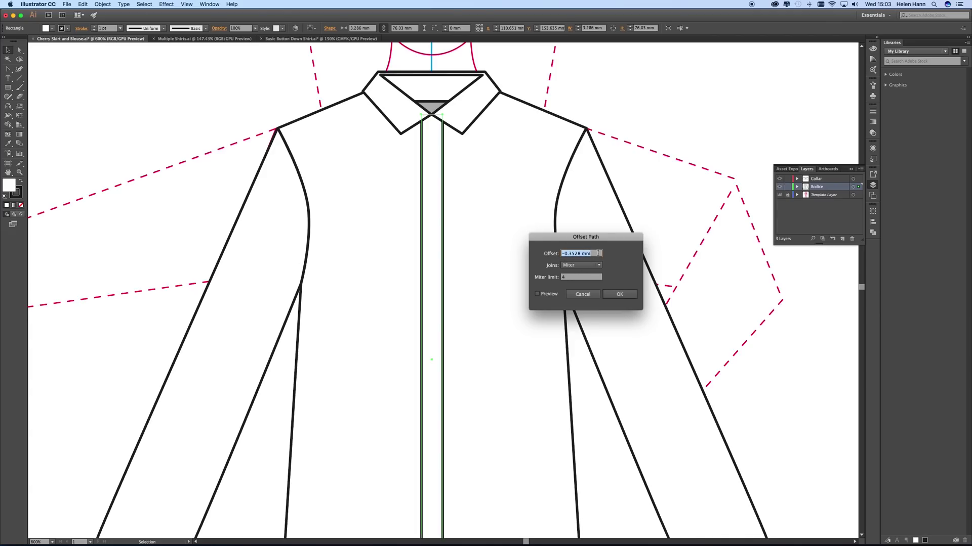
{"action": "left_click", "coordinate": [537, 294]}
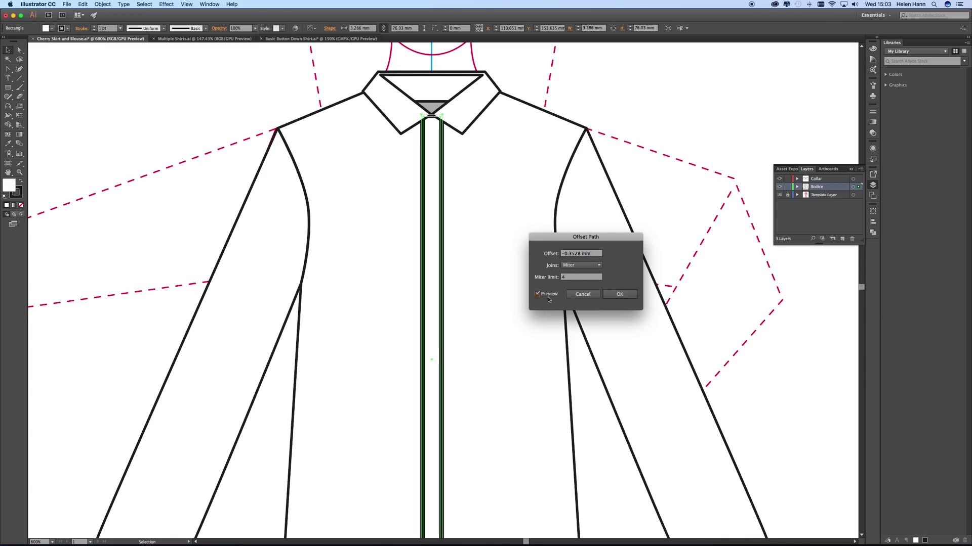
{"action": "left_click", "coordinate": [628, 295]}
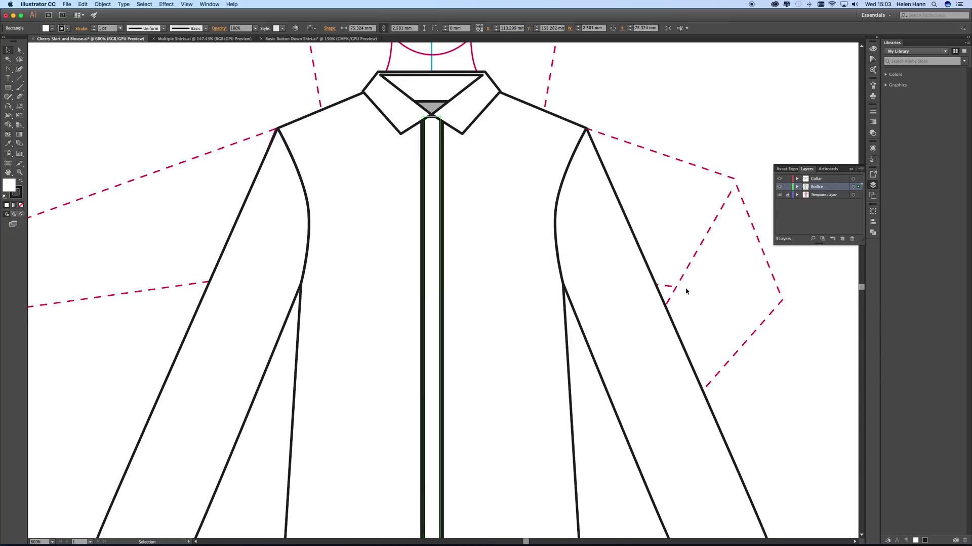
Give the offset placket rectangle the cuff stitching's 0.25 pt dashed stroke with the Eyedropper tool and remove its fill.
{"action": "key", "text": "space"}
{"action": "left_click_drag", "start_coordinate": [531, 281], "coordinate": [457, 111]}
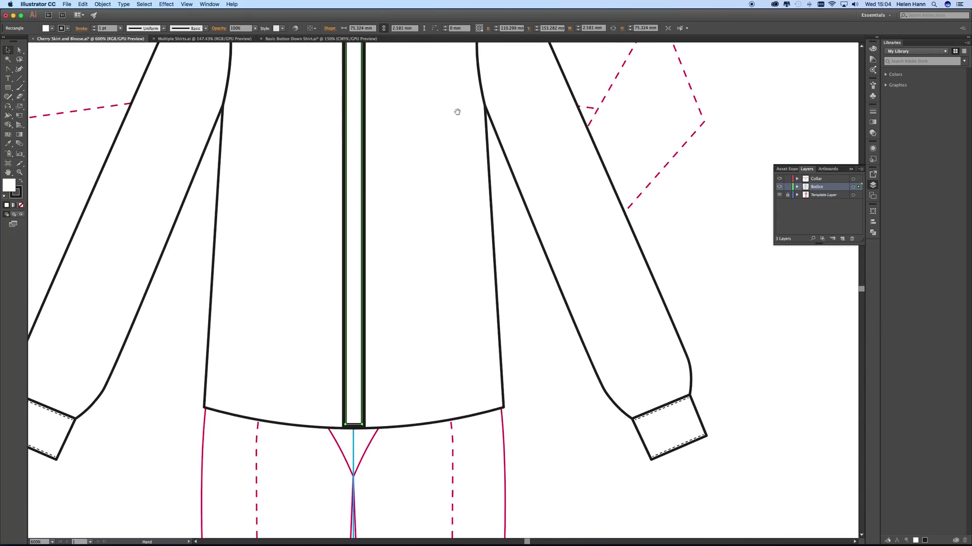
{"action": "left_click", "coordinate": [8, 145]}
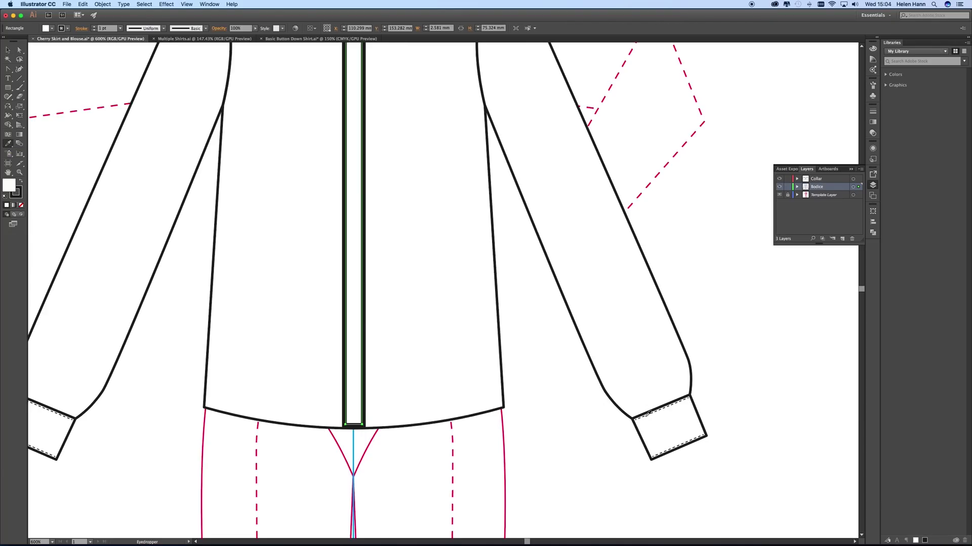
{"action": "left_click", "coordinate": [647, 414]}
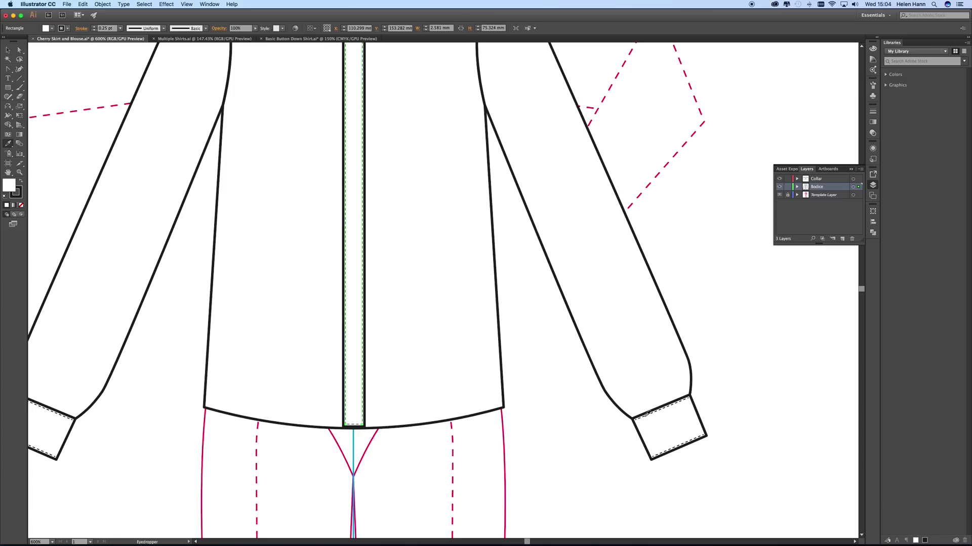
{"action": "left_click", "coordinate": [21, 205]}
{"action": "left_click", "coordinate": [8, 51]}
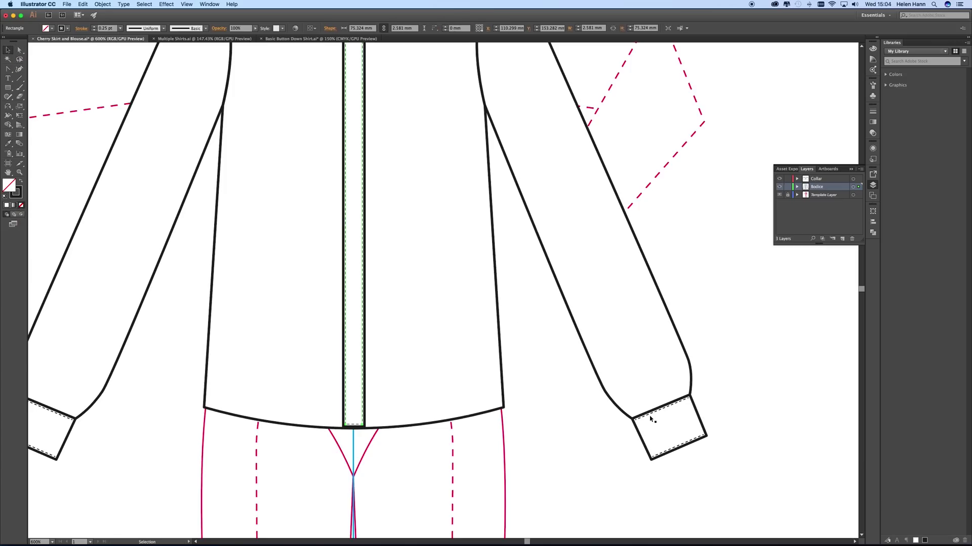
Remove the fill from the four dashed stitch lines on both cuffs.
{"action": "left_click", "coordinate": [654, 415]}
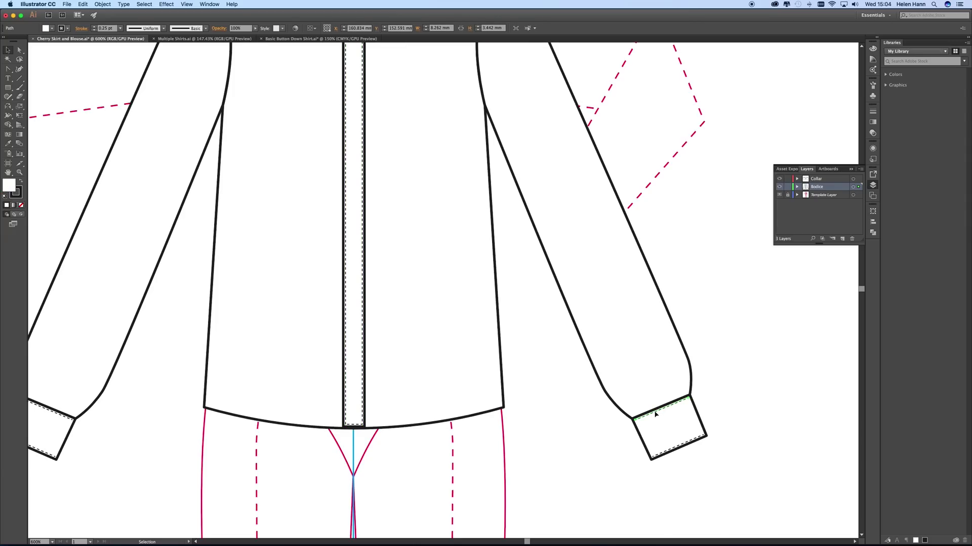
{"action": "left_click", "coordinate": [672, 452], "text": "shift"}
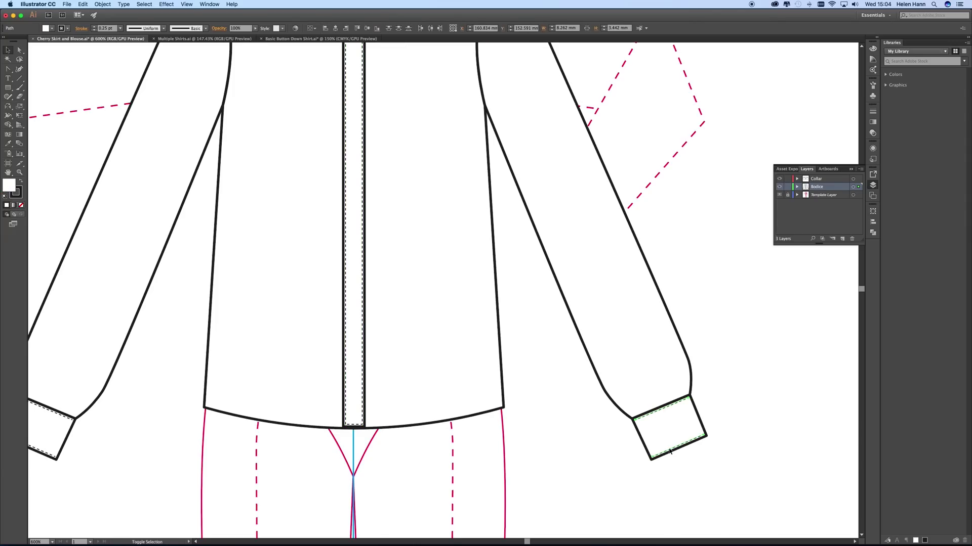
{"action": "left_click", "coordinate": [69, 420], "text": "shift"}
{"action": "left_click", "coordinate": [49, 455], "text": "shift"}
{"action": "left_click", "coordinate": [21, 205]}
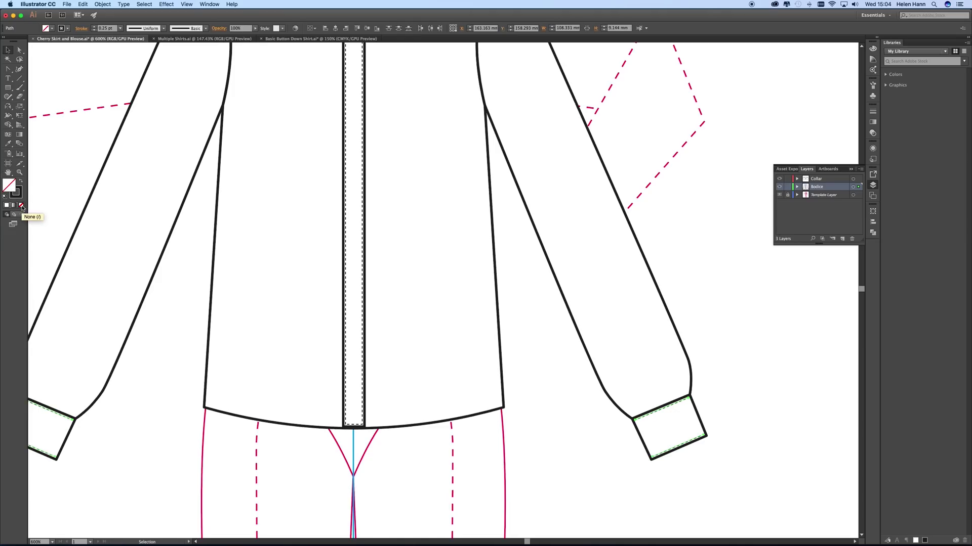
{"action": "left_click", "coordinate": [158, 347]}
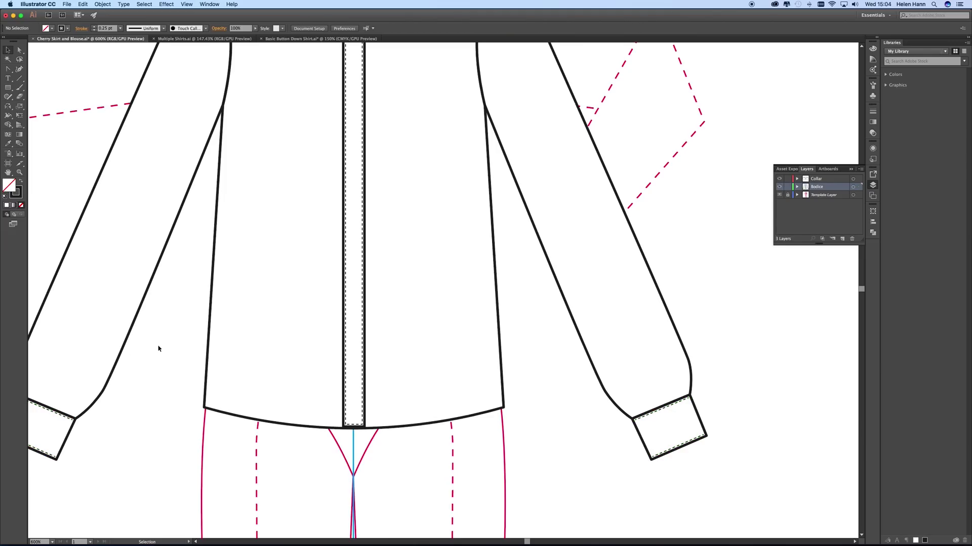
Set the placket stitching's dashes to align to corners and path ends.
{"action": "left_click_drag", "start_coordinate": [312, 267], "coordinate": [313, 353]}
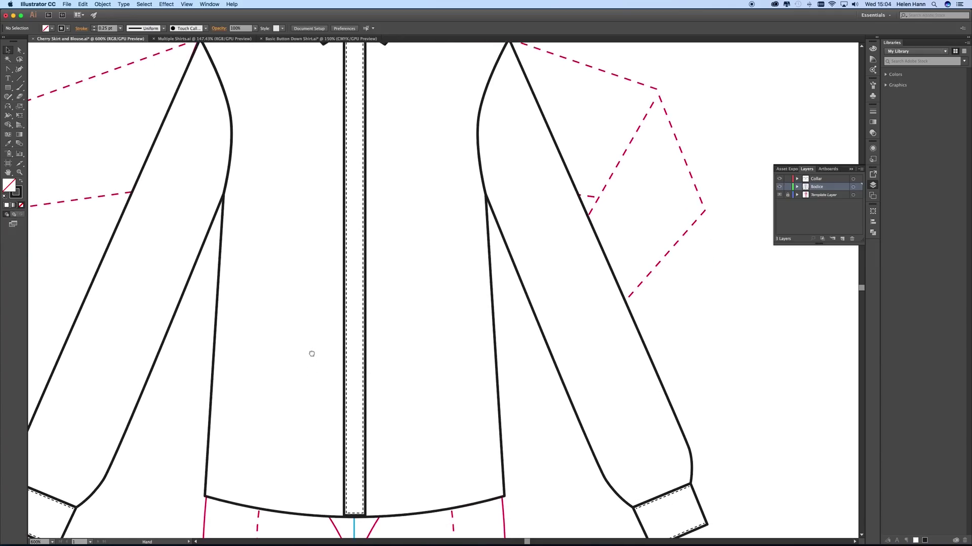
{"action": "left_click", "coordinate": [348, 423]}
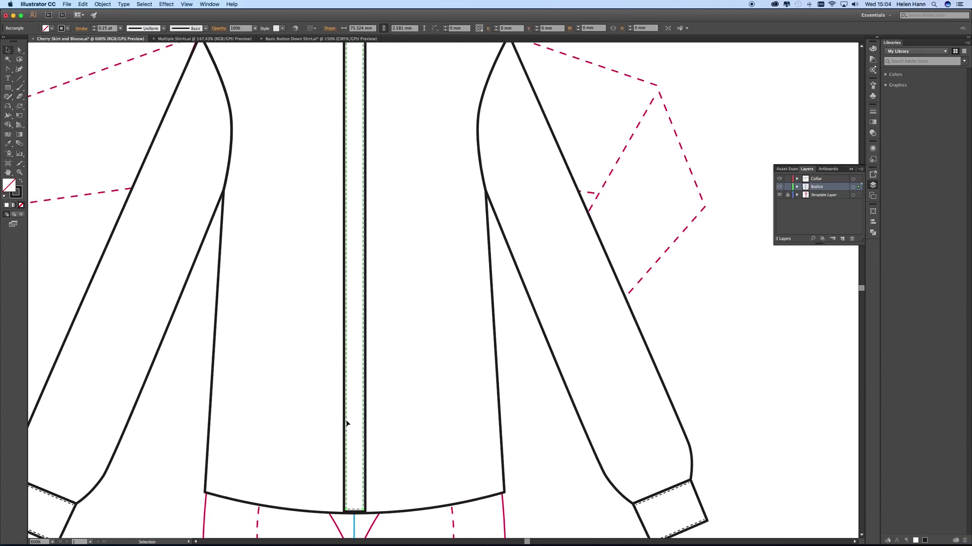
{"action": "left_click", "coordinate": [873, 111]}
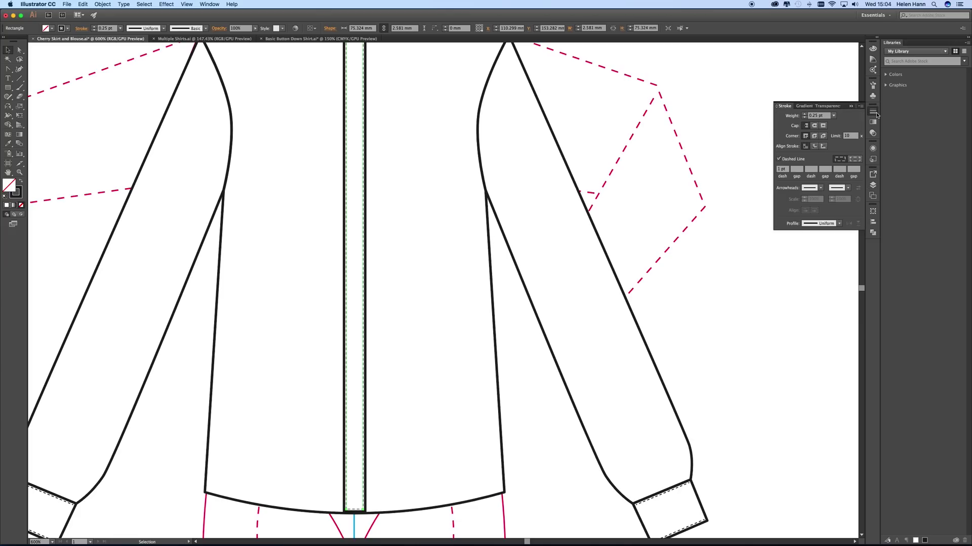
{"action": "left_click", "coordinate": [856, 159]}
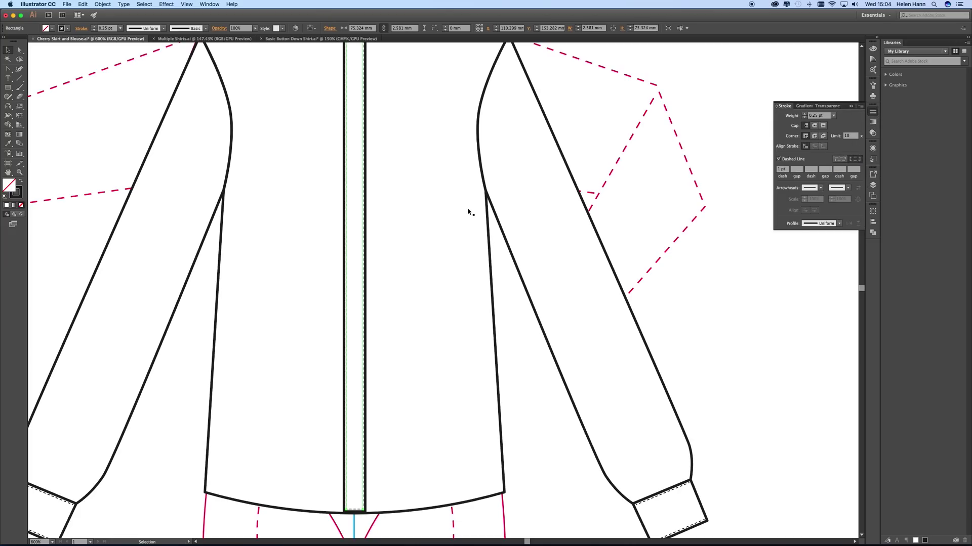
{"action": "left_click", "coordinate": [93, 79]}
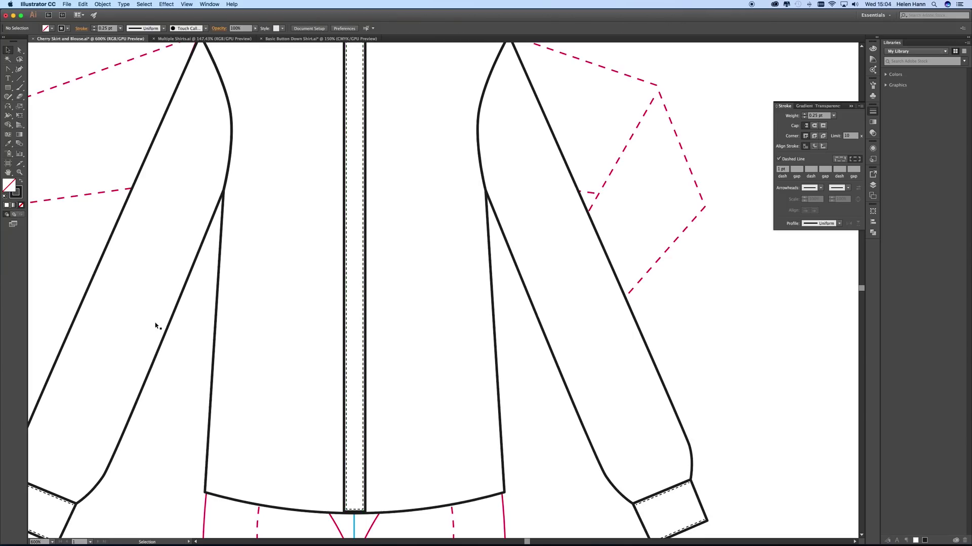
Draw a button circle about 1.6 mm across, centred between the placket's stitch lines just below the collar point.
{"action": "key", "text": "super+space"}
{"action": "left_click", "coordinate": [335, 231]}
{"action": "left_click", "coordinate": [327, 349]}
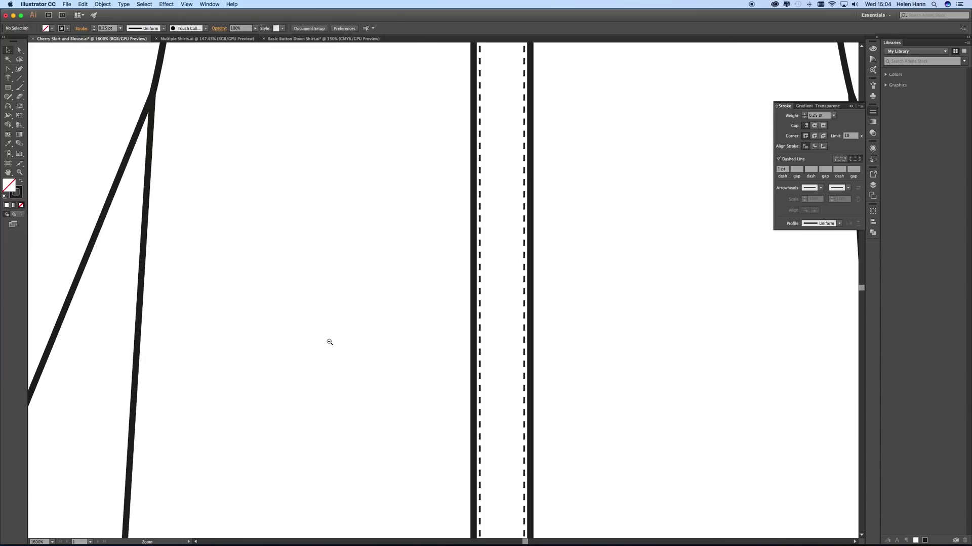
{"action": "left_click", "coordinate": [440, 289], "text": "alt"}
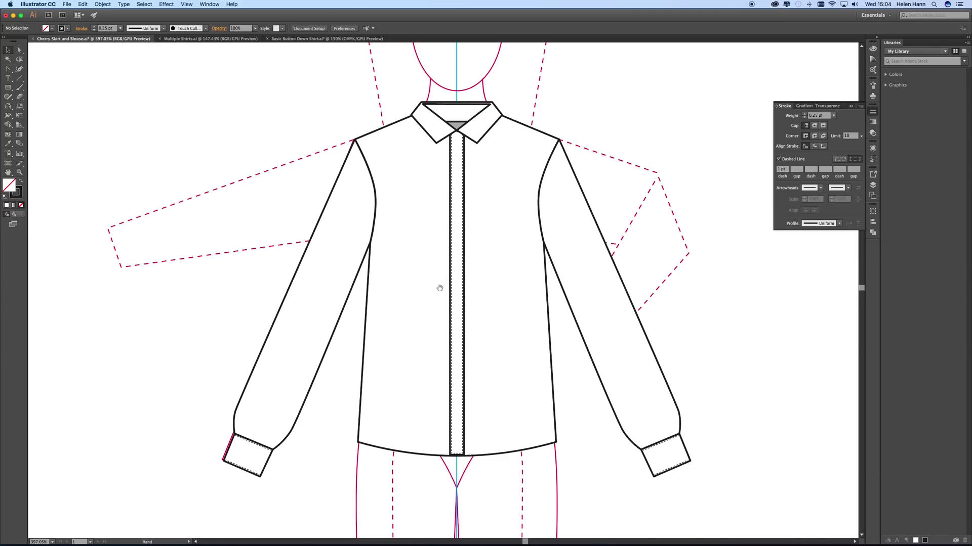
{"action": "scroll", "coordinate": [442, 288], "scroll_direction": "right", "scroll_amount": 5}
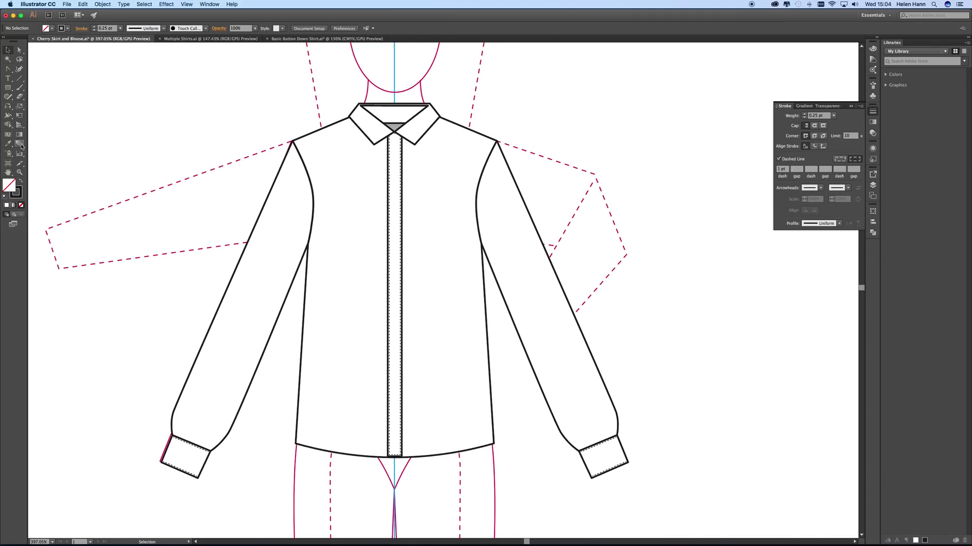
{"action": "left_click", "coordinate": [19, 172]}
{"action": "left_click_drag", "start_coordinate": [396, 138], "coordinate": [500, 234]}
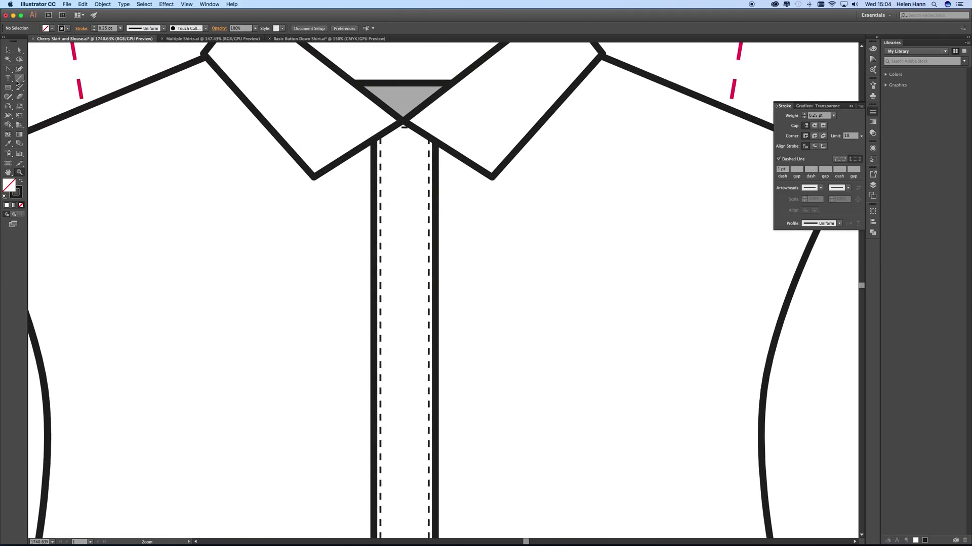
{"action": "left_click_drag", "start_coordinate": [8, 90], "coordinate": [30, 109]}
{"action": "left_click_drag", "start_coordinate": [405, 150], "coordinate": [391, 134]}
{"action": "left_click_drag", "start_coordinate": [392, 135], "coordinate": [391, 134]}
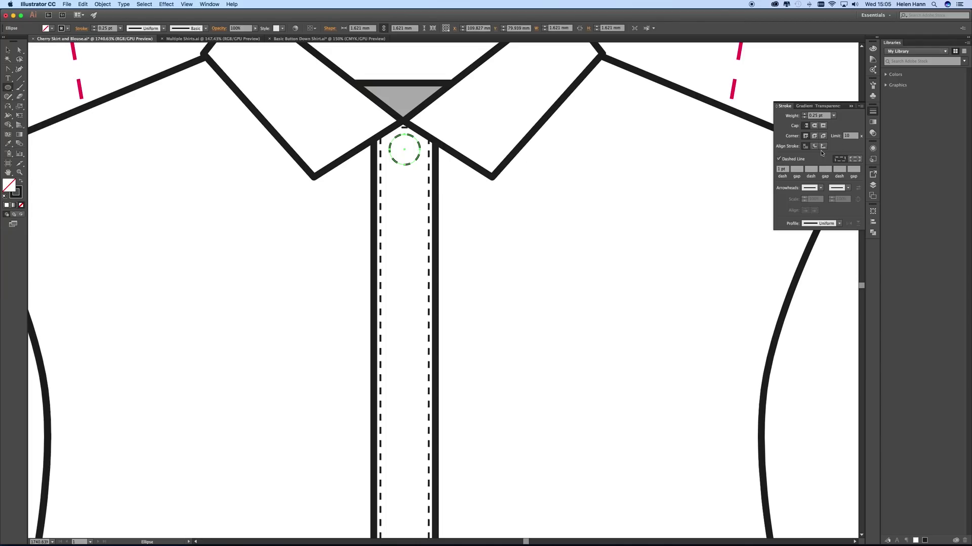
Make the button circle's outline solid and set its stroke weight to 0.5 pt.
{"action": "left_click", "coordinate": [778, 159]}
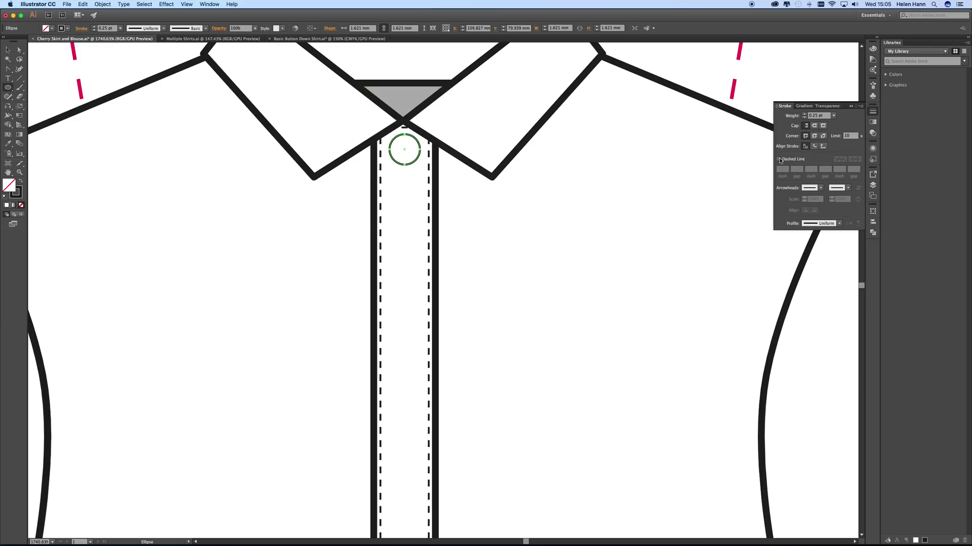
{"action": "left_click", "coordinate": [833, 115]}
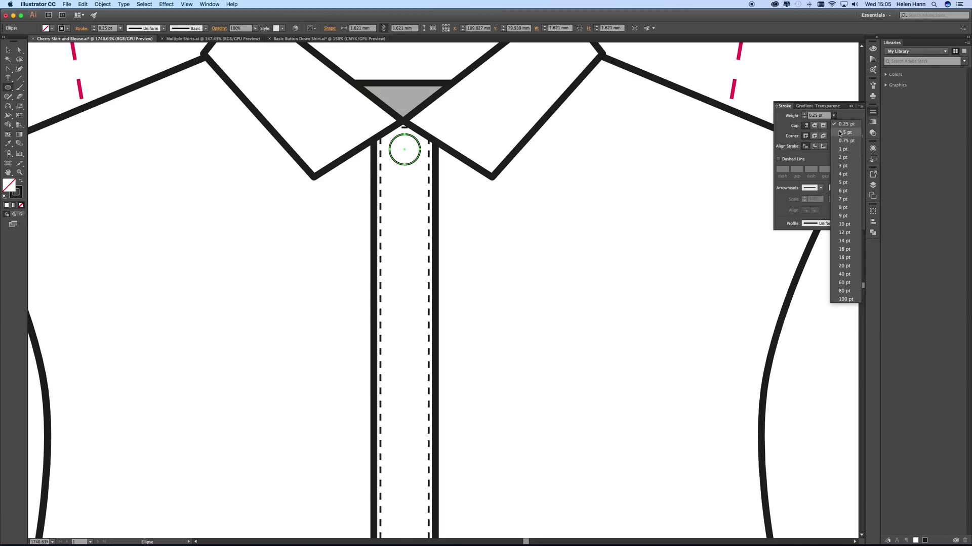
{"action": "left_click", "coordinate": [839, 134]}
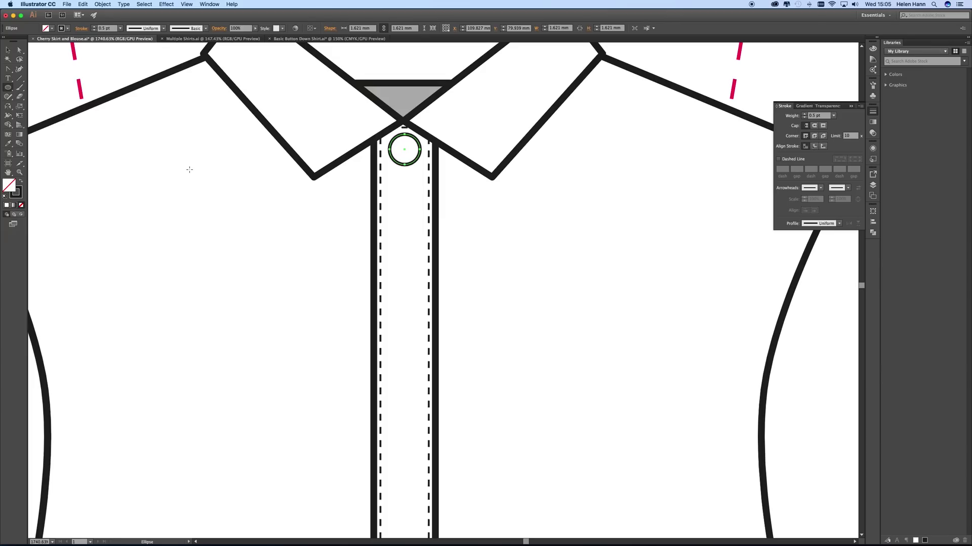
{"action": "left_click", "coordinate": [8, 50]}
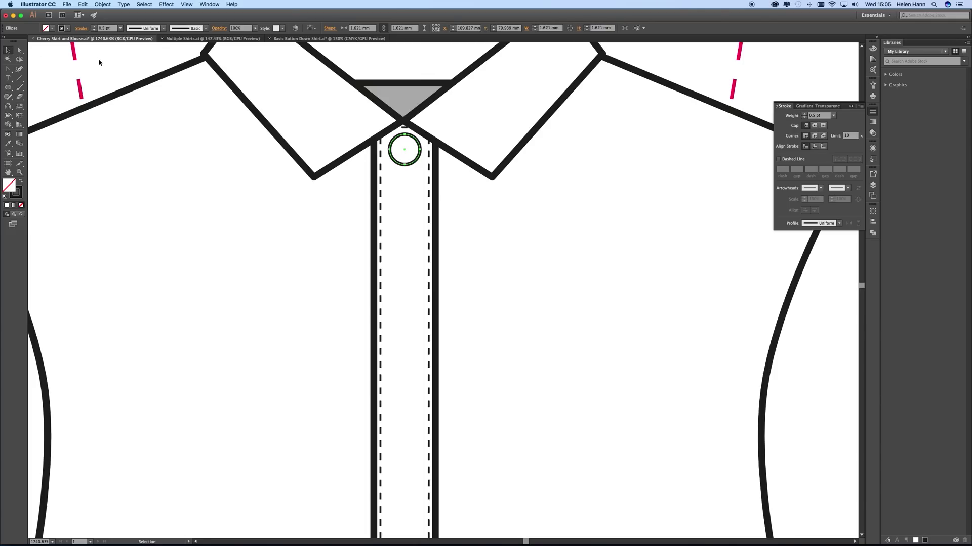
{"action": "left_click", "coordinate": [150, 152]}
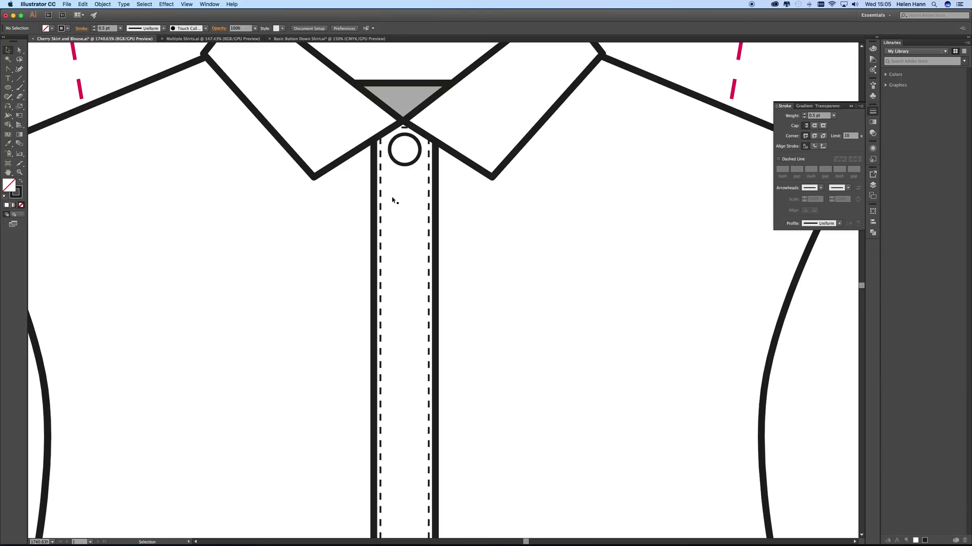
Give the button circle a white fill and set its stroke weight to 0.5 pt.
{"action": "left_click", "coordinate": [405, 152]}
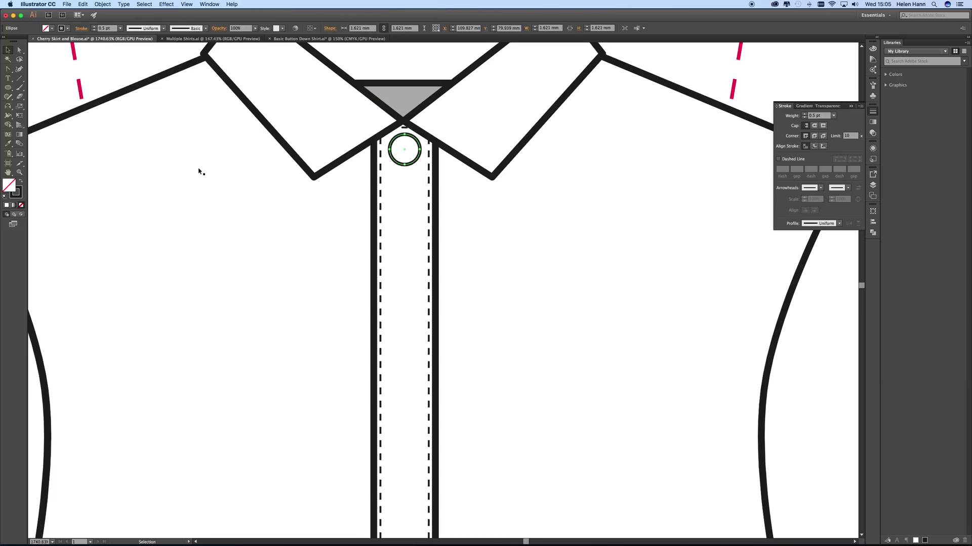
{"action": "left_click", "coordinate": [5, 196]}
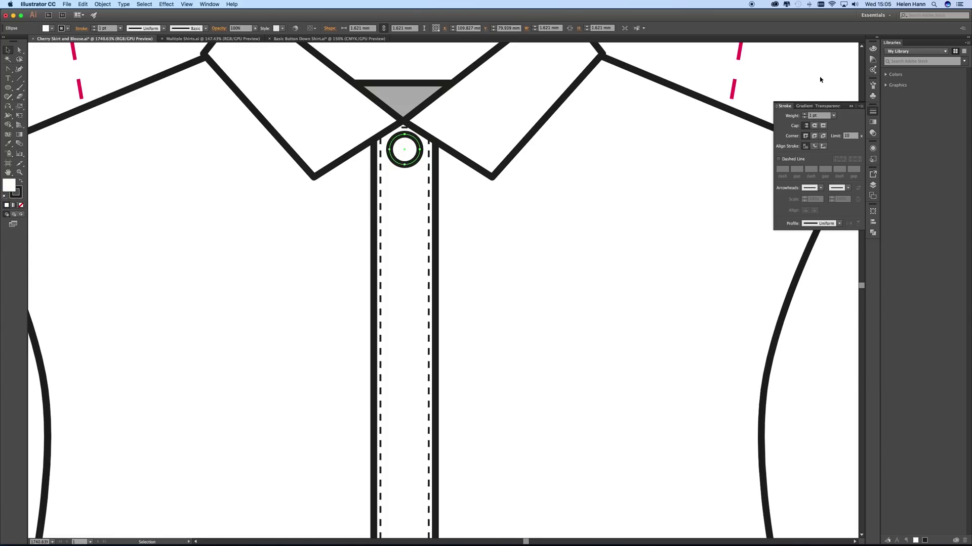
{"action": "left_click", "coordinate": [833, 116]}
{"action": "left_click", "coordinate": [840, 126]}
{"action": "left_click", "coordinate": [62, 67]}
Nudge the button slightly up and over so it sits centred on the placket, closer to the collar point.
{"action": "key", "text": "z"}
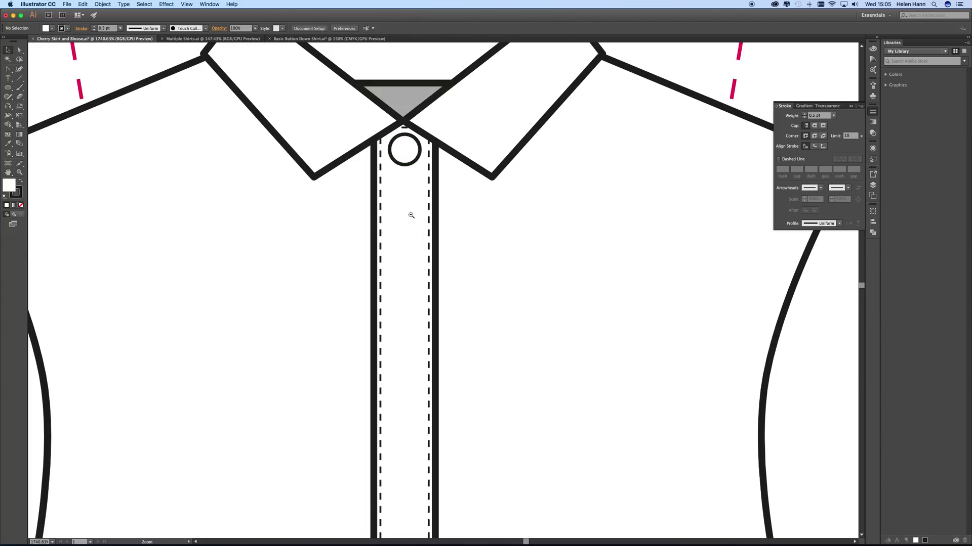
{"action": "left_click_drag", "start_coordinate": [412, 216], "coordinate": [444, 273]}
{"action": "scroll", "coordinate": [444, 274], "scroll_direction": "down", "scroll_amount": 3}
{"action": "key", "text": "v"}
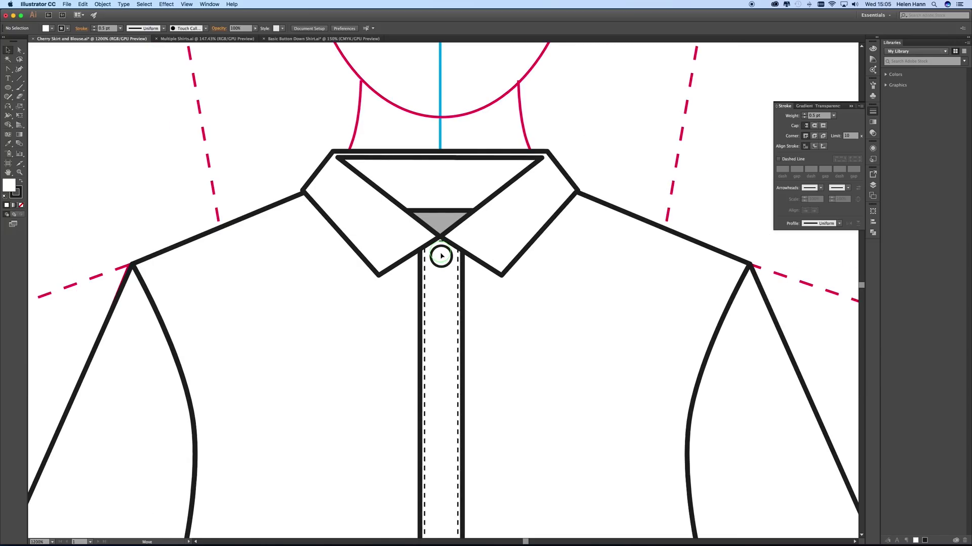
{"action": "left_click", "coordinate": [441, 255]}
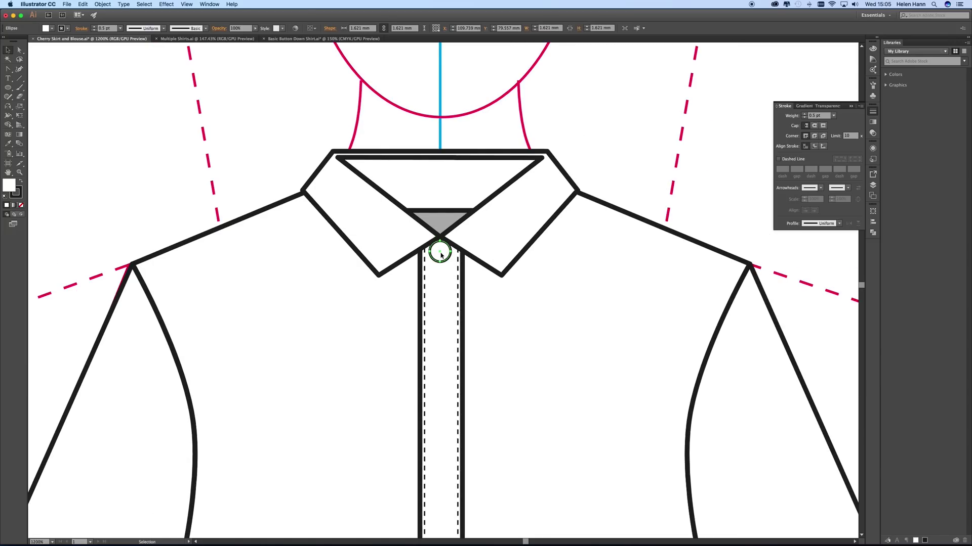
Copy the button straight down the placket, about 6.1 mm below the original.
{"action": "left_click", "coordinate": [443, 288], "text": "alt+super"}
{"action": "left_click", "coordinate": [444, 329], "text": "alt+super"}
{"action": "left_click", "coordinate": [442, 332], "text": "alt+super"}
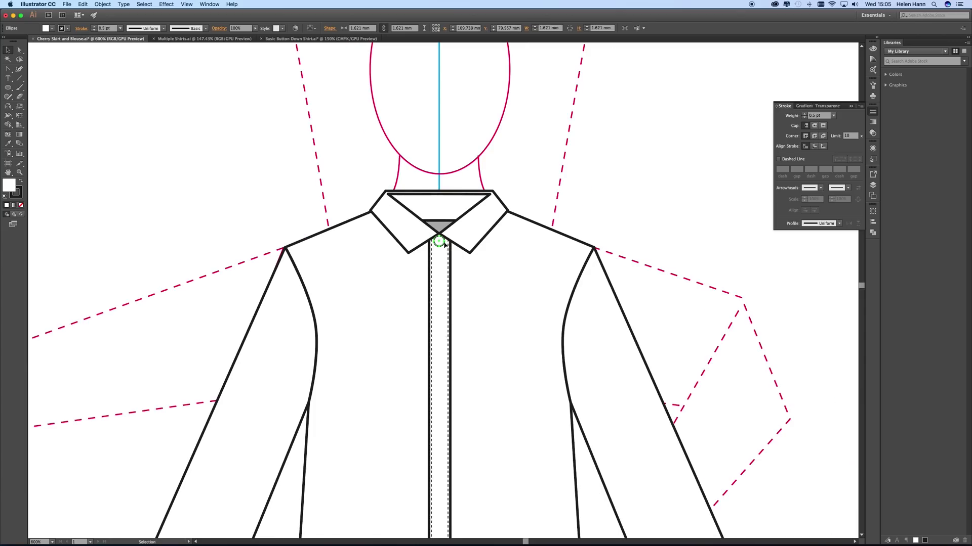
{"action": "left_click_drag", "start_coordinate": [439, 243], "coordinate": [440, 271]}
{"action": "key", "text": "cmd+z"}
{"action": "left_click_drag", "start_coordinate": [439, 243], "coordinate": [442, 282]}
Repeat the button copy down the placket at the same spacing until there are nine buttons.
{"action": "key", "text": "super+d"}
{"action": "key", "text": "super+d"}
{"action": "key", "text": "super+d"}
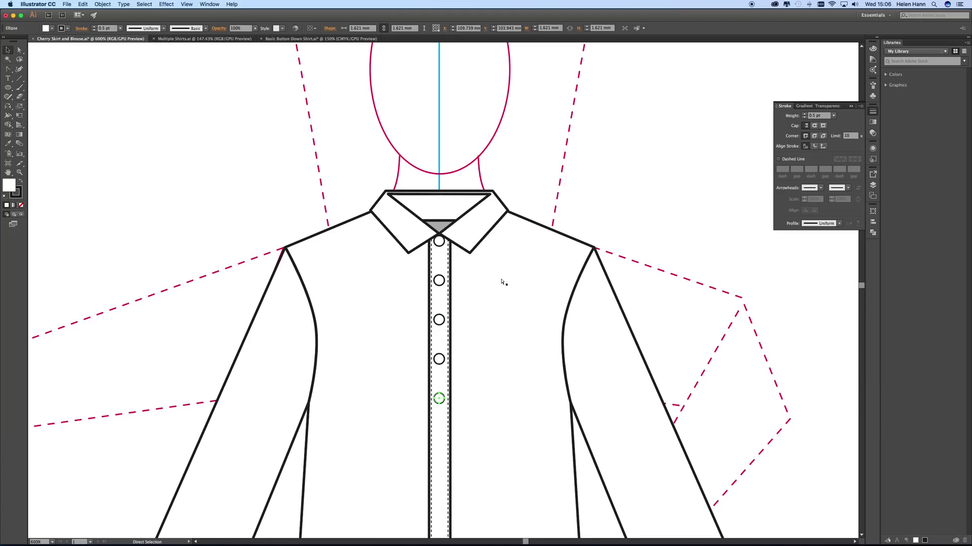
{"action": "key", "text": "super+d"}
{"action": "key", "text": "super+d"}
{"action": "key", "text": "super+d"}
{"action": "key", "text": "super+minus"}
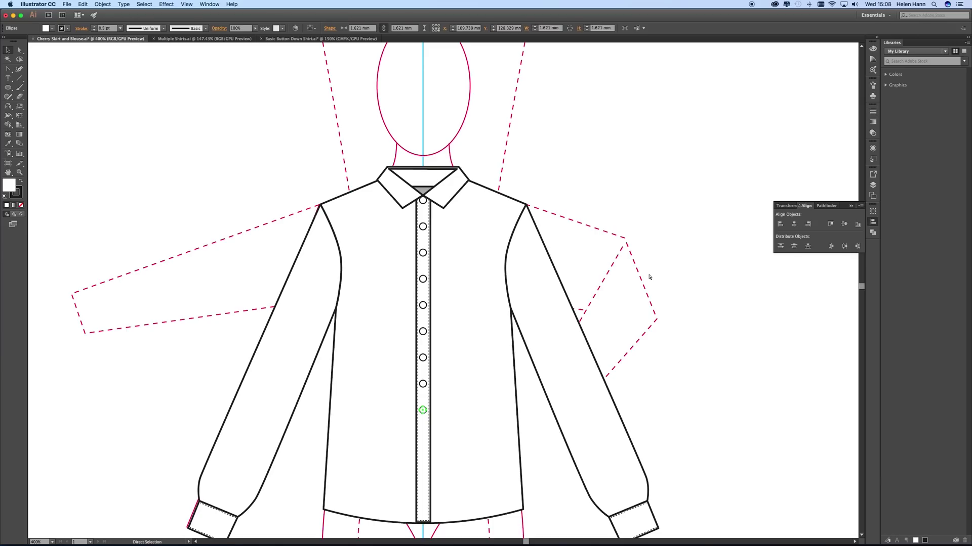
Move the lowest button straight down the placket to just above the hem.
{"action": "key", "text": "v"}
{"action": "left_click", "coordinate": [462, 319]}
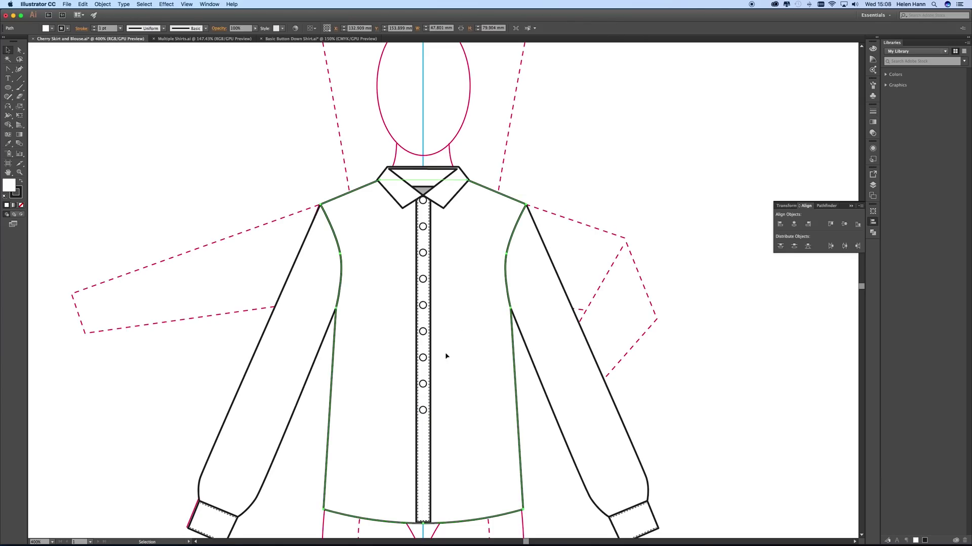
{"action": "left_click", "coordinate": [422, 410]}
{"action": "left_click_drag", "start_coordinate": [423, 411], "coordinate": [423, 503]}
Select all nine buttons and distribute them evenly in the vertical direction between the collar and the hem.
{"action": "left_click", "coordinate": [423, 384], "text": "shift"}
{"action": "left_click", "coordinate": [422, 358], "text": "shift"}
{"action": "left_click", "coordinate": [423, 333], "text": "shift"}
{"action": "left_click", "coordinate": [424, 305], "text": "shift"}
{"action": "left_click", "coordinate": [423, 280], "text": "shift"}
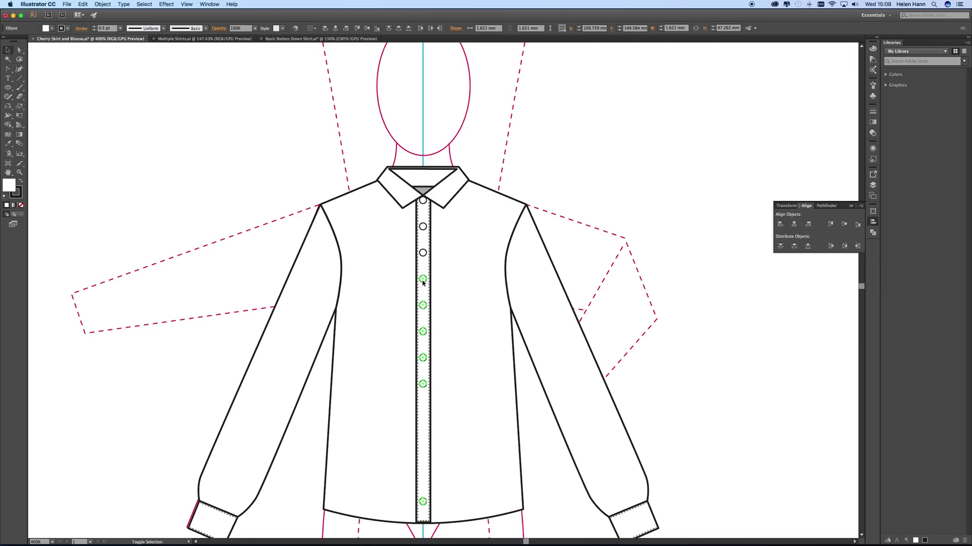
{"action": "left_click", "coordinate": [422, 253], "text": "shift"}
{"action": "left_click", "coordinate": [422, 226], "text": "shift"}
{"action": "left_click", "coordinate": [422, 200], "text": "shift"}
{"action": "left_click", "coordinate": [387, 30]}
{"action": "left_click", "coordinate": [601, 145]}
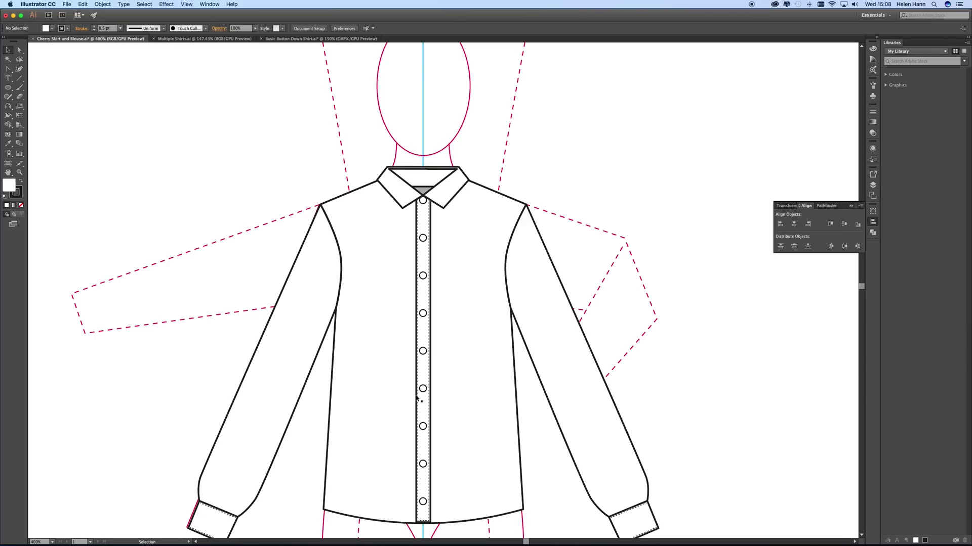
Select all nine buttons together with the placket and align them to their horizontal centres.
{"action": "left_click", "coordinate": [19, 173]}
{"action": "left_click_drag", "start_coordinate": [422, 202], "coordinate": [407, 237]}
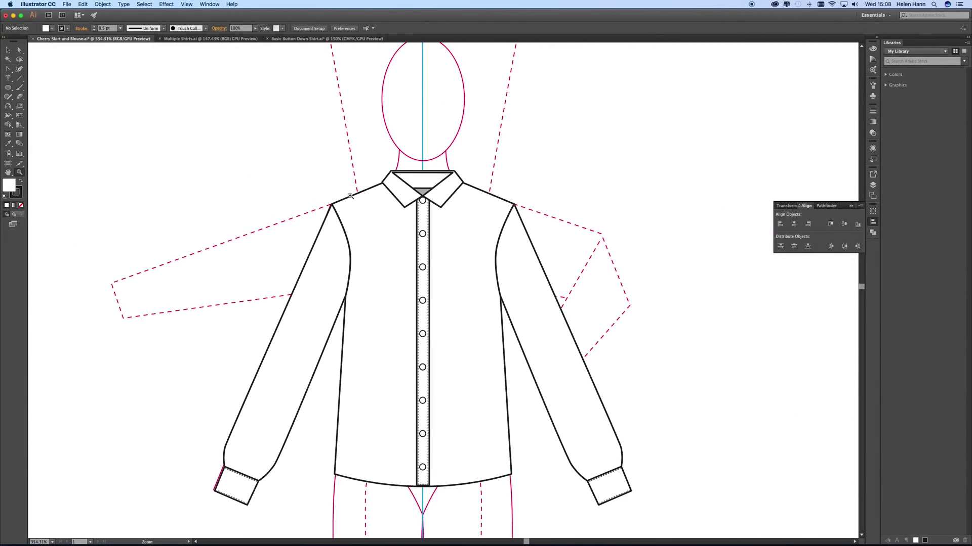
{"action": "left_click", "coordinate": [7, 50]}
{"action": "left_click", "coordinate": [423, 201]}
{"action": "left_click", "coordinate": [424, 235], "text": "shift"}
{"action": "left_click", "coordinate": [423, 268], "text": "shift"}
{"action": "left_click", "coordinate": [423, 301], "text": "shift"}
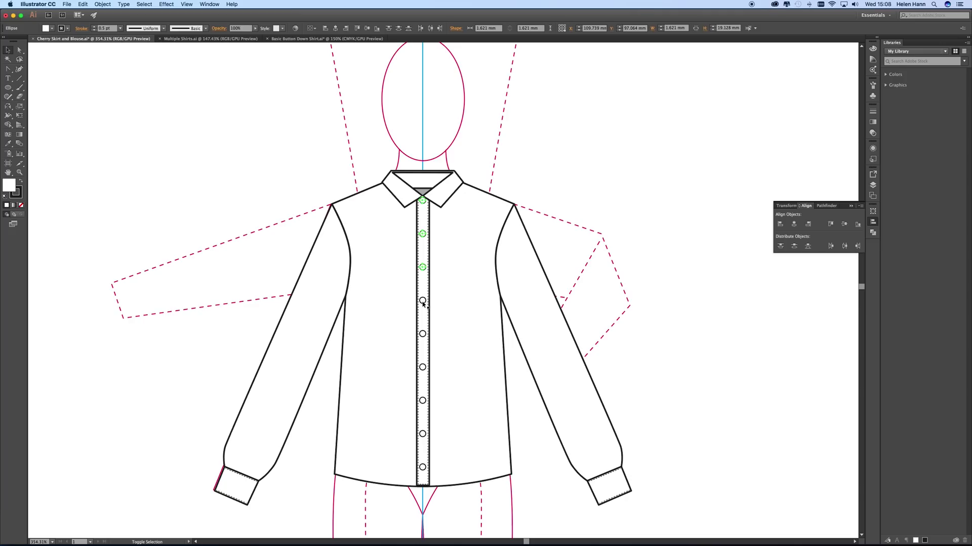
{"action": "left_click", "coordinate": [422, 335], "text": "shift"}
{"action": "left_click", "coordinate": [423, 367], "text": "shift"}
{"action": "left_click", "coordinate": [422, 401], "text": "shift"}
{"action": "left_click", "coordinate": [423, 434], "text": "shift"}
{"action": "left_click", "coordinate": [423, 468], "text": "shift"}
{"action": "left_click", "coordinate": [423, 457], "text": "shift"}
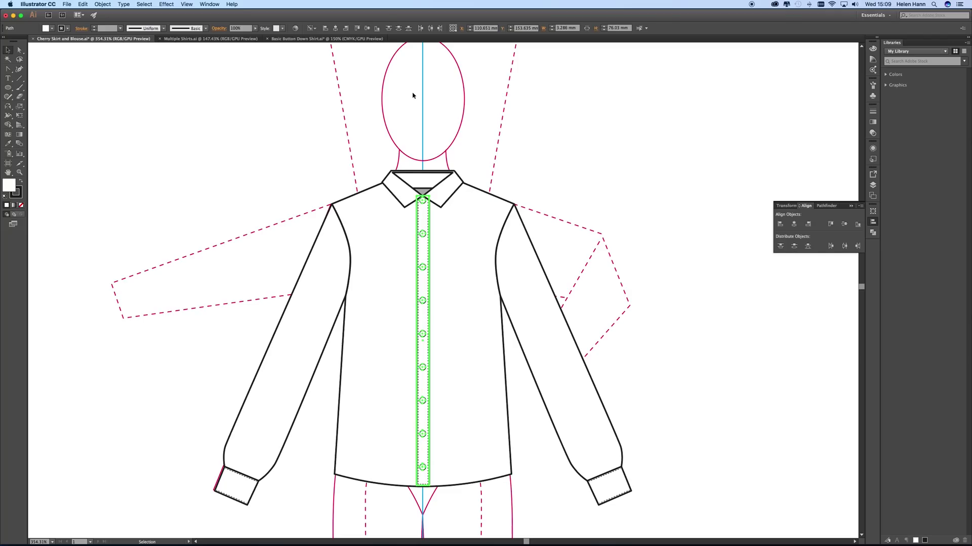
{"action": "left_click", "coordinate": [335, 28]}
{"action": "left_click", "coordinate": [270, 198]}
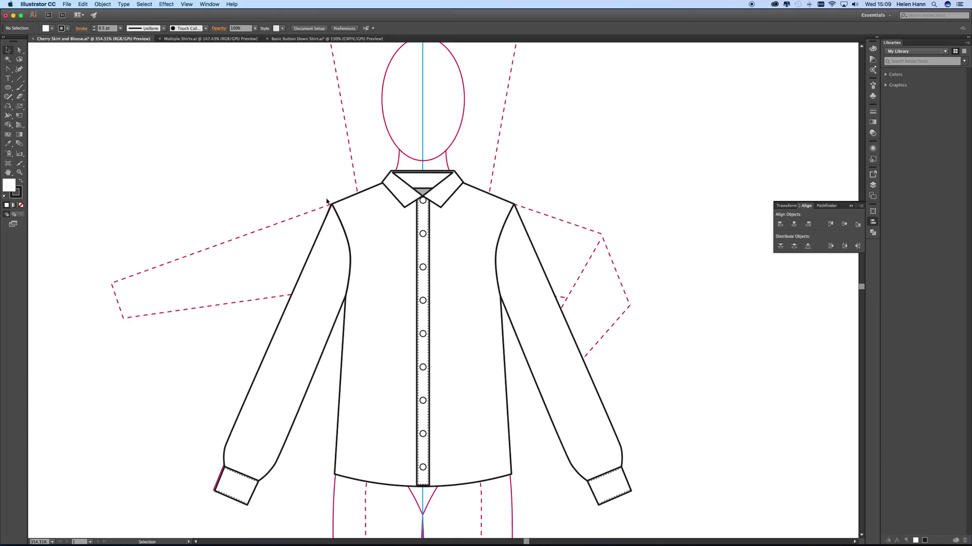
Draw a slanted yoke line with the Pen tool, about 21.4 mm wide, from just outside the left-hand armhole to the placket centre.
{"action": "left_click", "coordinate": [9, 79]}
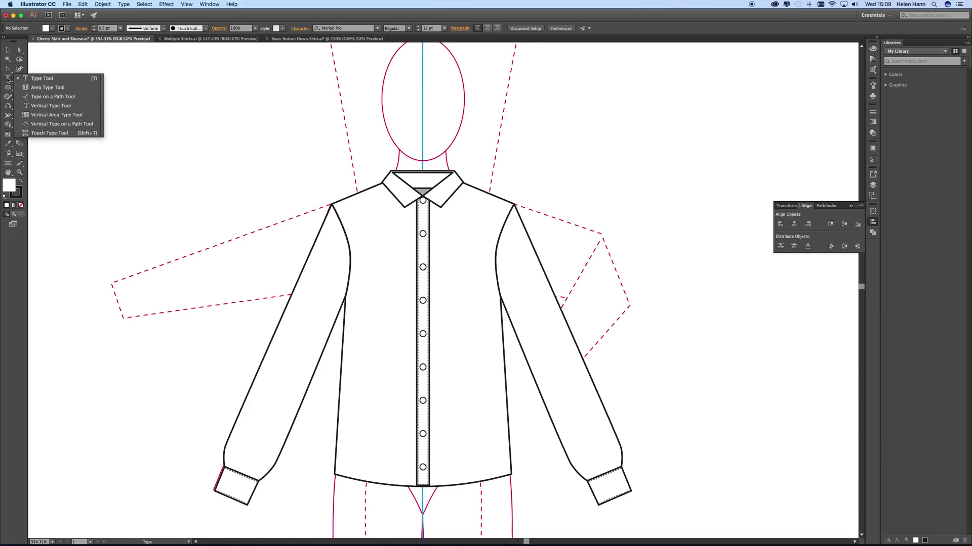
{"action": "left_click", "coordinate": [8, 69]}
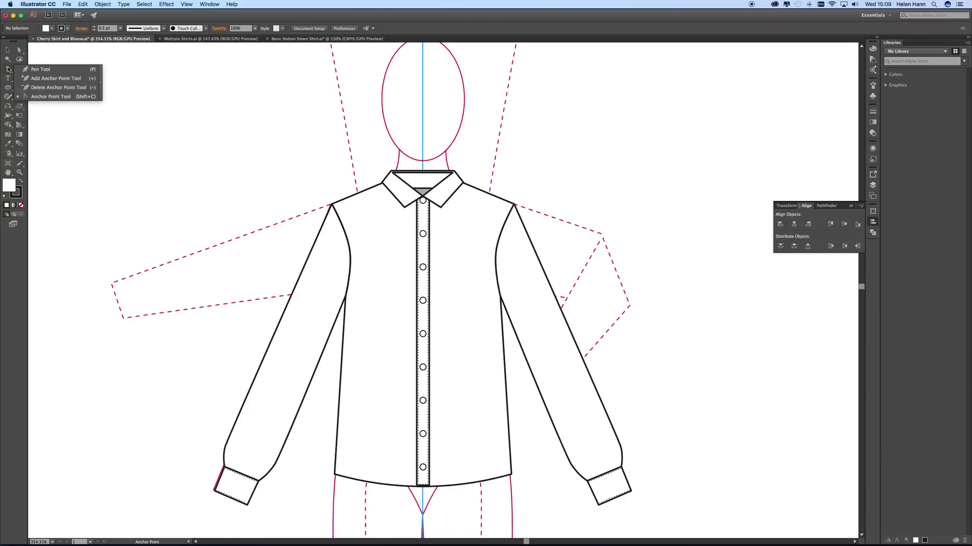
{"action": "left_click", "coordinate": [23, 70]}
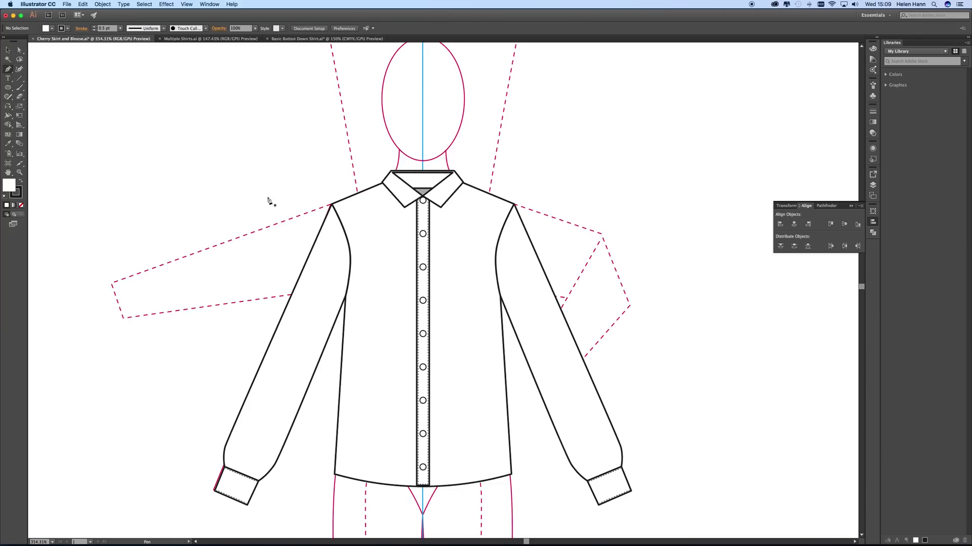
{"action": "left_click", "coordinate": [339, 245]}
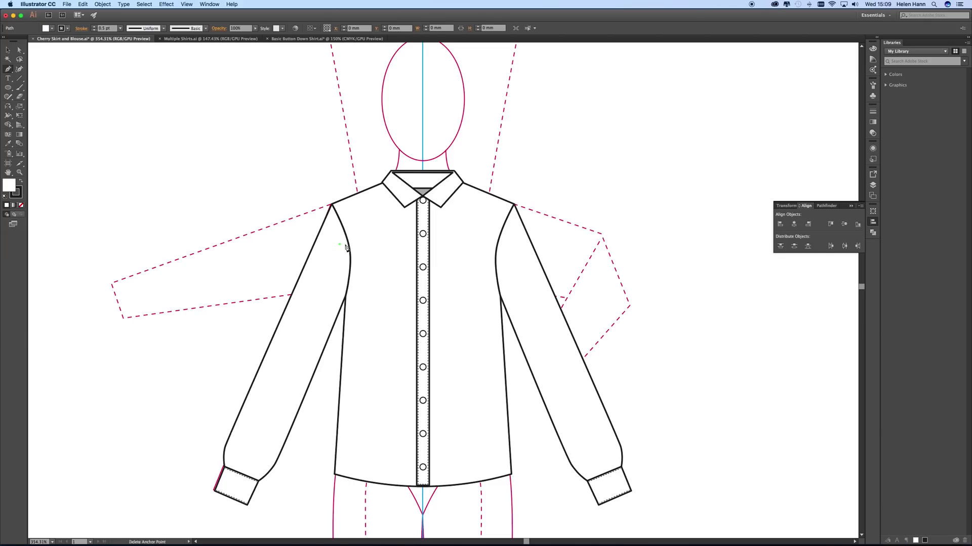
{"action": "left_click", "coordinate": [422, 231]}
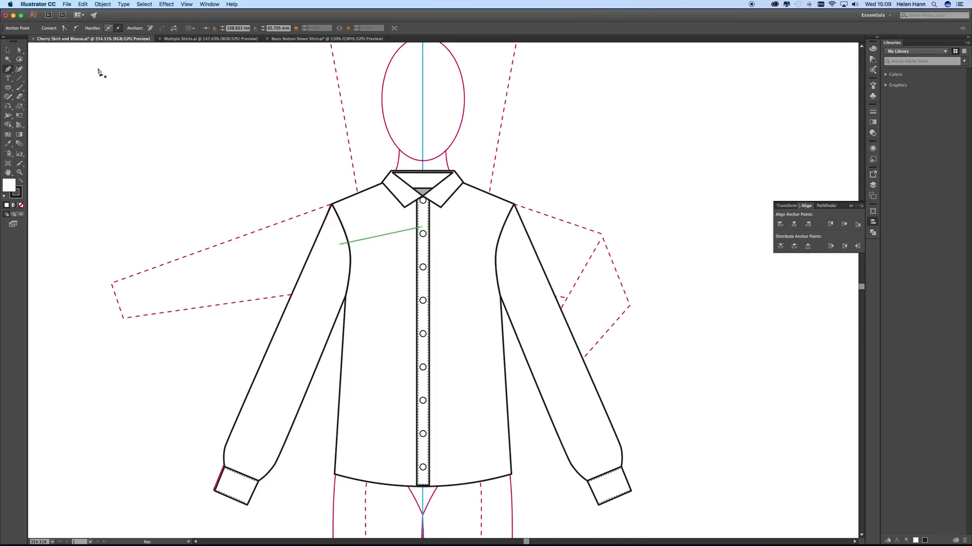
{"action": "key", "text": "v"}
{"action": "left_click", "coordinate": [91, 101]}
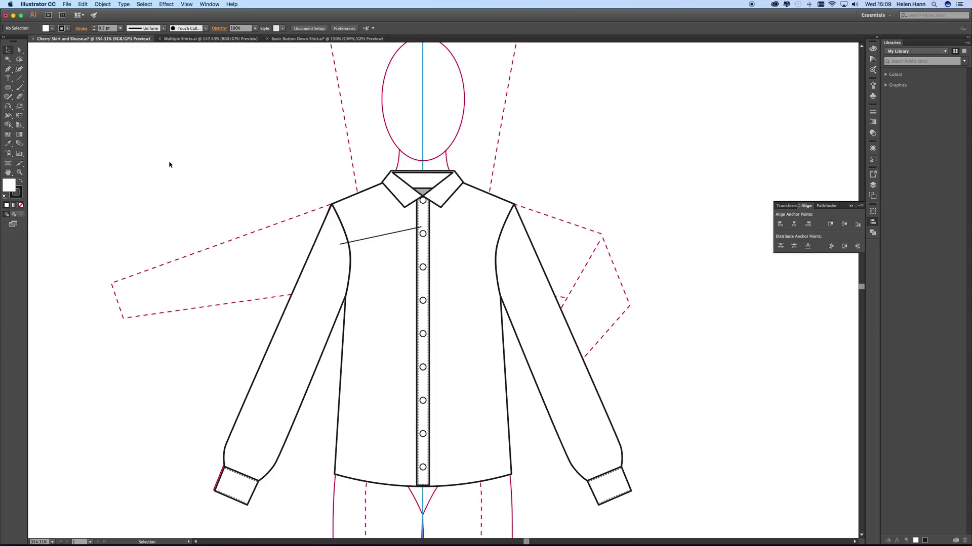
Reflect a copy of the yoke line across the vertical axis at its placket end.
{"action": "left_click", "coordinate": [381, 238]}
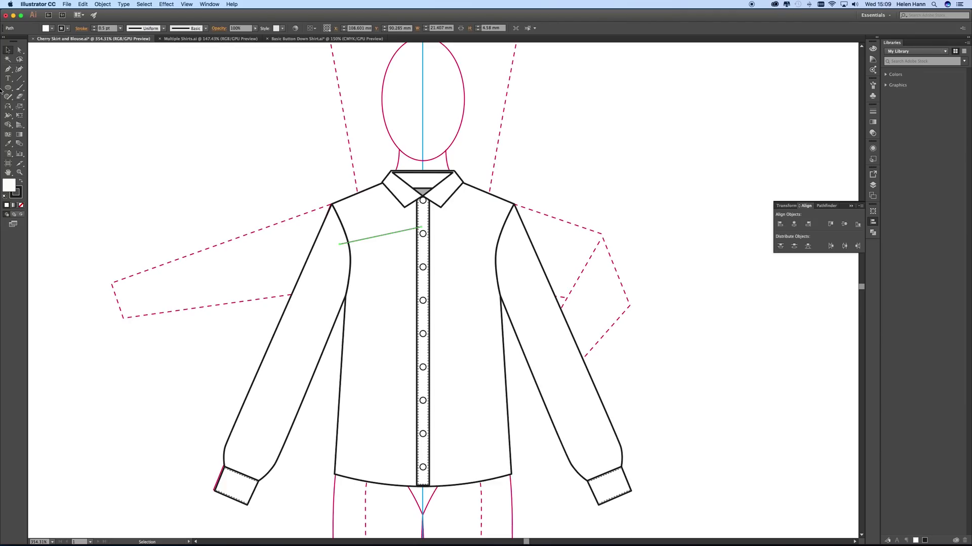
{"action": "key", "text": "o"}
{"action": "left_click", "coordinate": [422, 228], "text": "alt"}
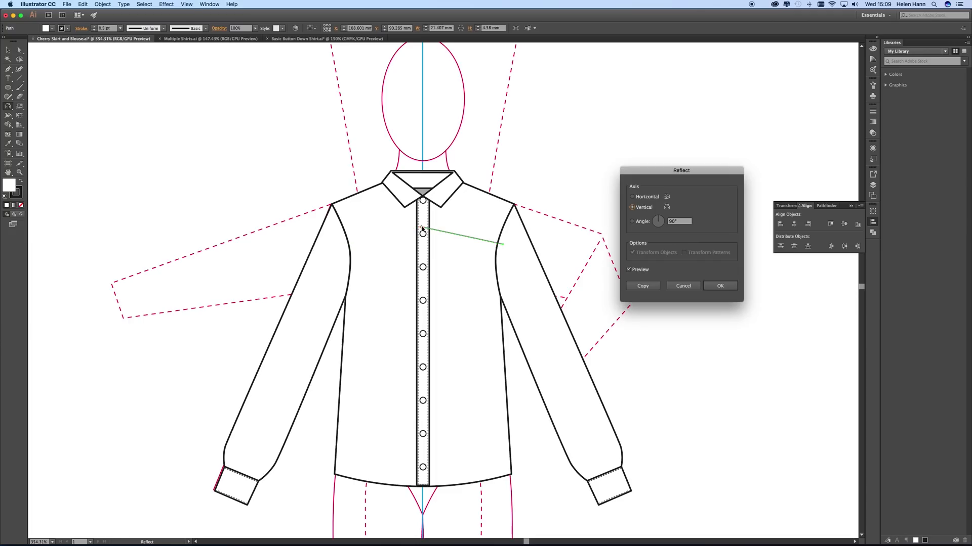
{"action": "left_click", "coordinate": [643, 286]}
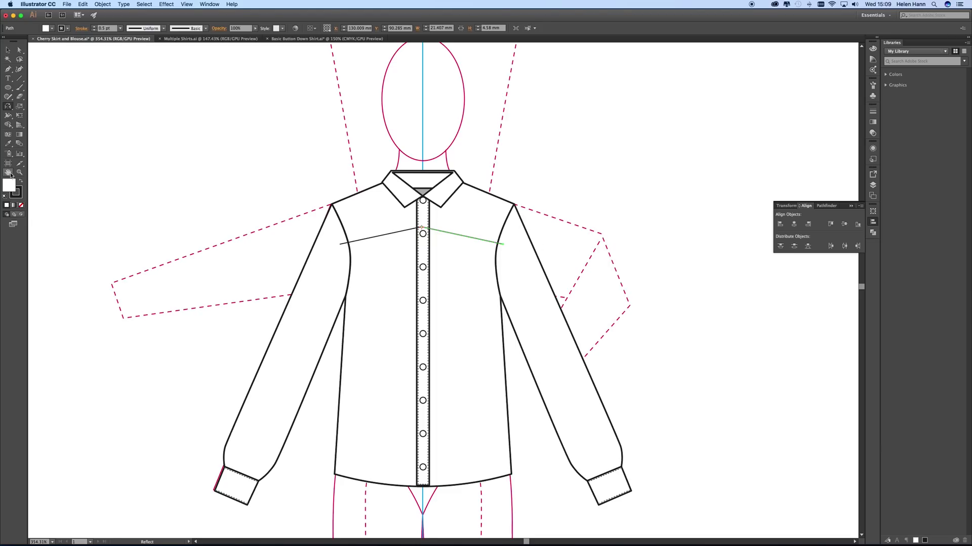
Remove the fill from both yoke lines and join them into one path.
{"action": "left_click", "coordinate": [7, 50]}
{"action": "left_click", "coordinate": [374, 237], "text": "shift"}
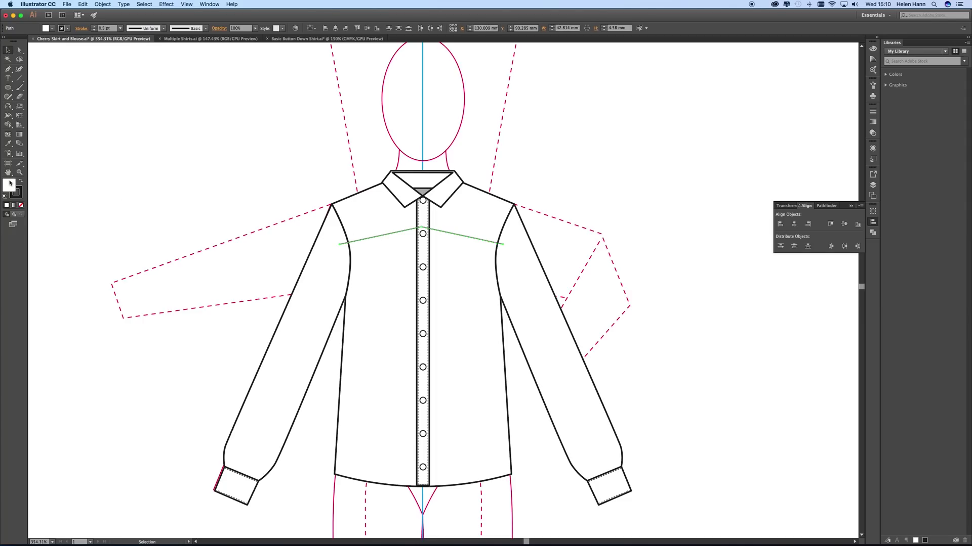
{"action": "left_click", "coordinate": [21, 205]}
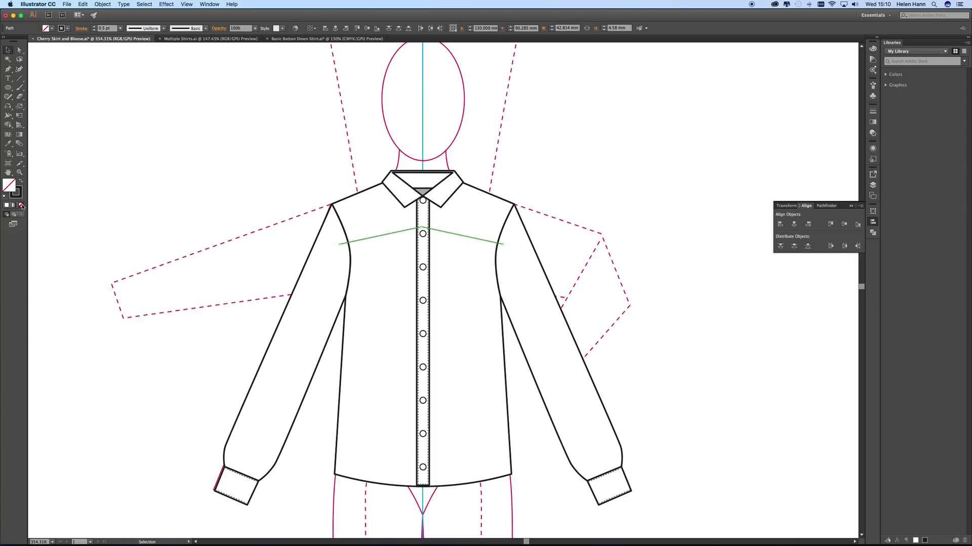
{"action": "right_click", "coordinate": [230, 170]}
{"action": "left_click", "coordinate": [241, 212]}
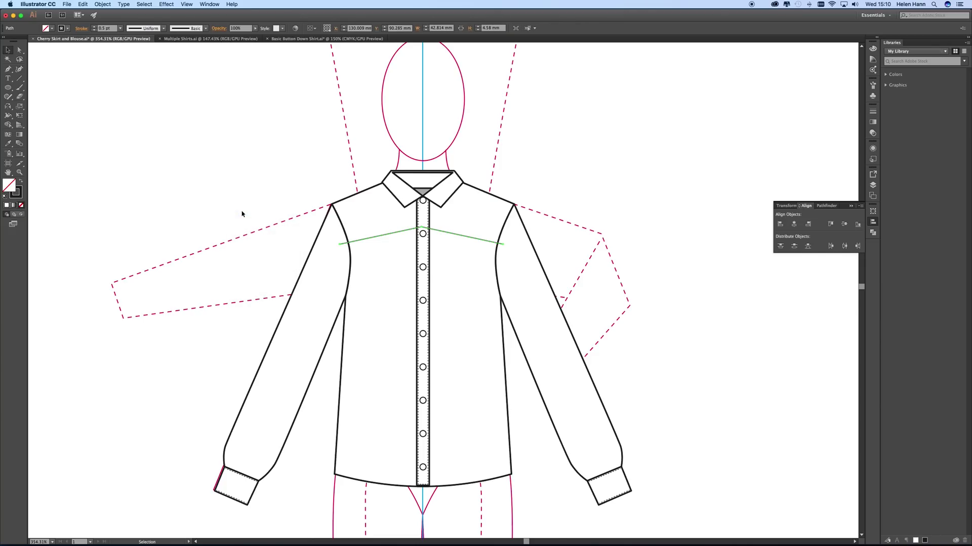
Divide the blouse body along the yoke line with Pathfinder and send the divided group to the back.
{"action": "left_click", "coordinate": [386, 256], "text": "shift"}
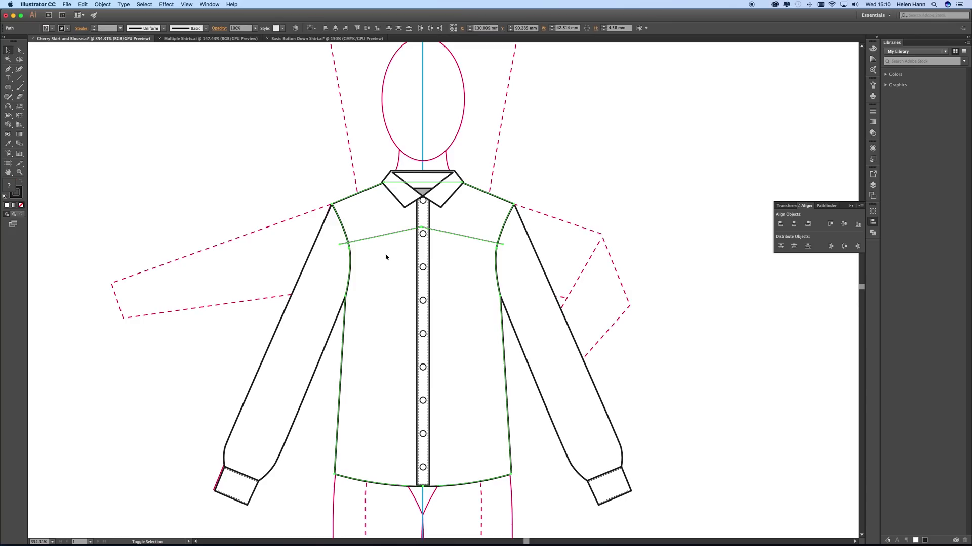
{"action": "left_click", "coordinate": [872, 233]}
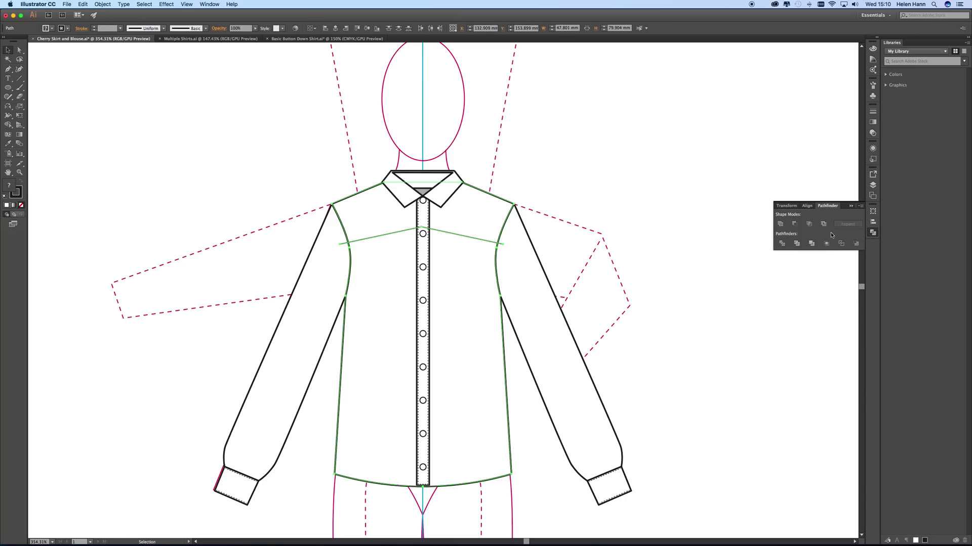
{"action": "left_click", "coordinate": [780, 244]}
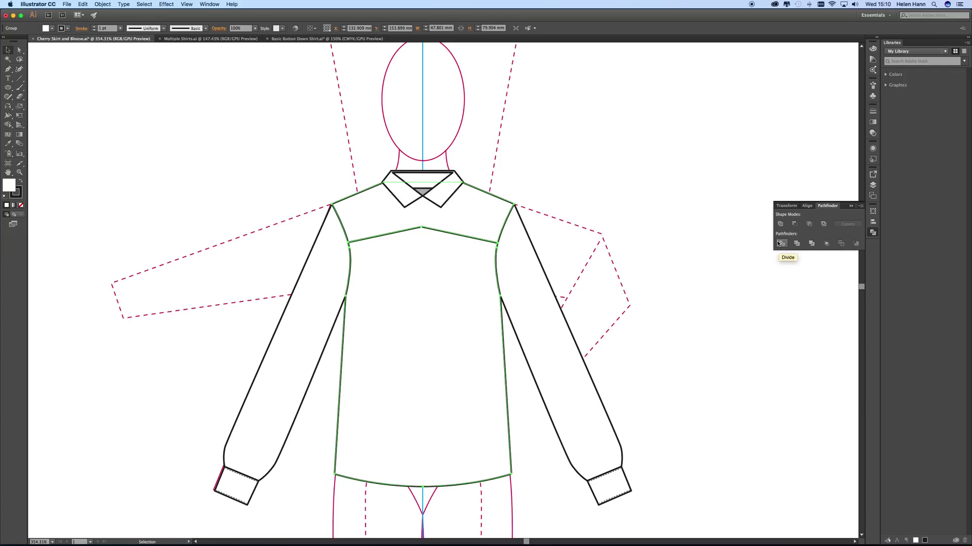
{"action": "right_click", "coordinate": [718, 231]}
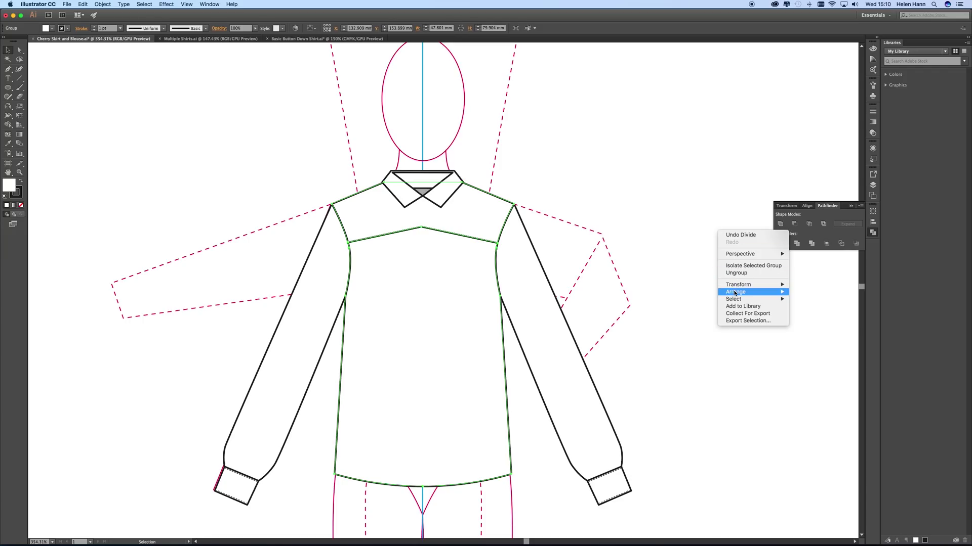
{"action": "mouse_move", "coordinate": [735, 293]}
{"action": "left_click", "coordinate": [822, 317]}
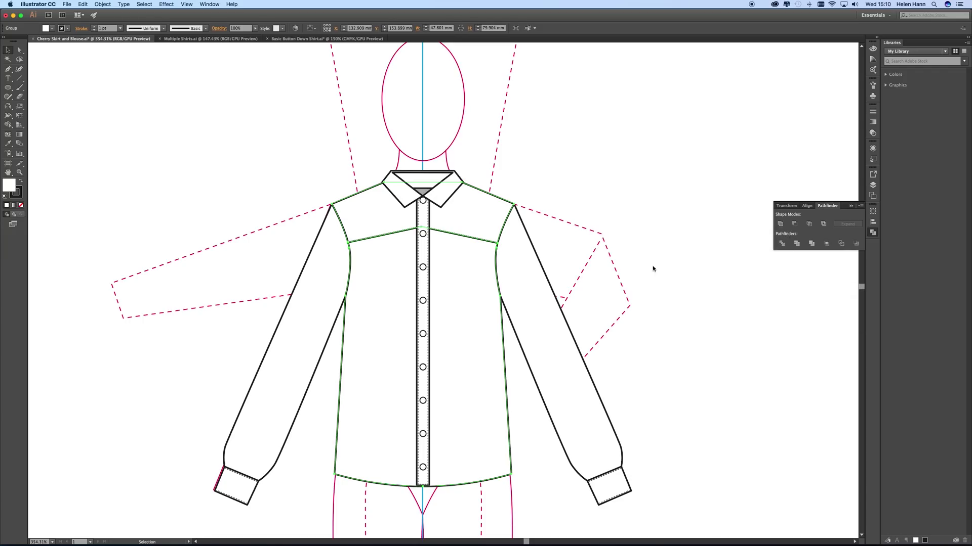
Ungroup the divided body and select the lower body panel beneath the yoke seam.
{"action": "right_click", "coordinate": [659, 233]}
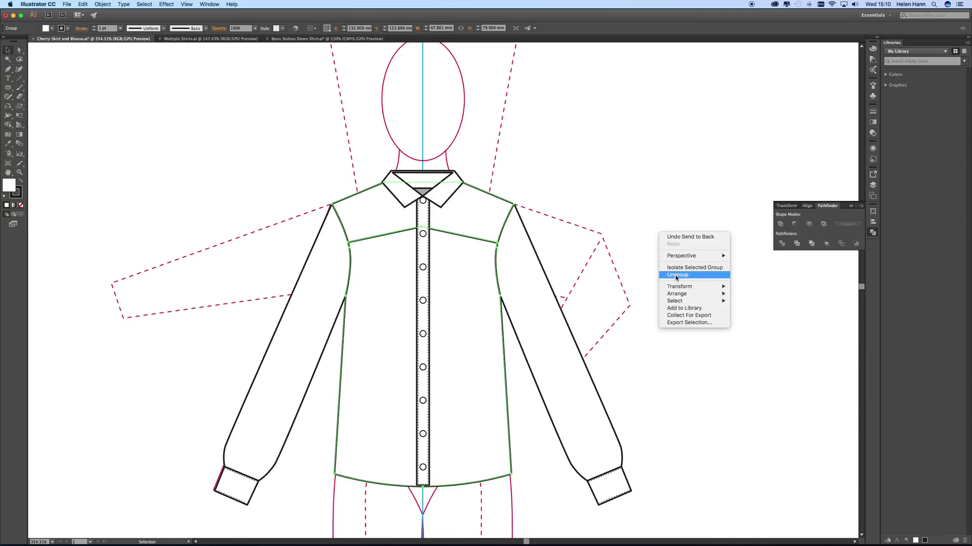
{"action": "left_click", "coordinate": [643, 223]}
{"action": "left_click", "coordinate": [621, 170]}
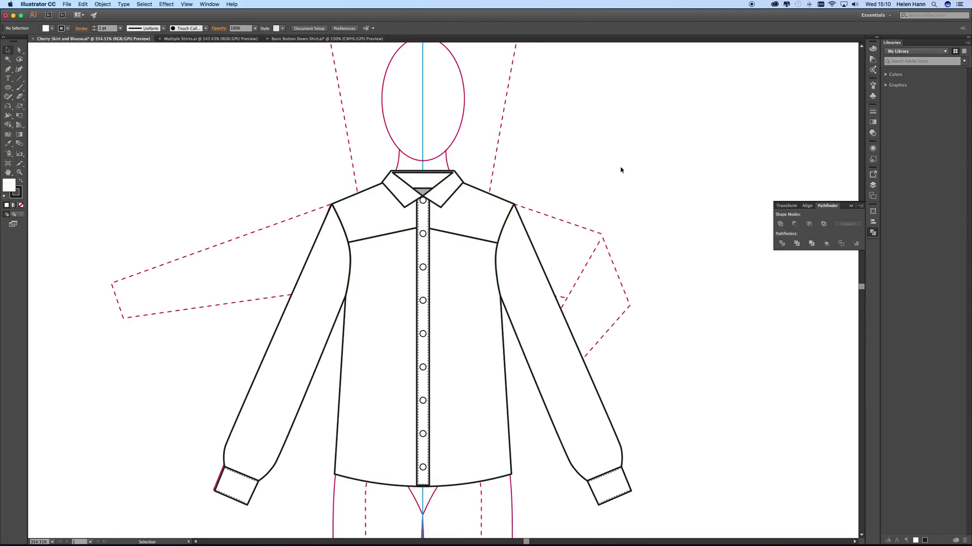
{"action": "left_click", "coordinate": [483, 222]}
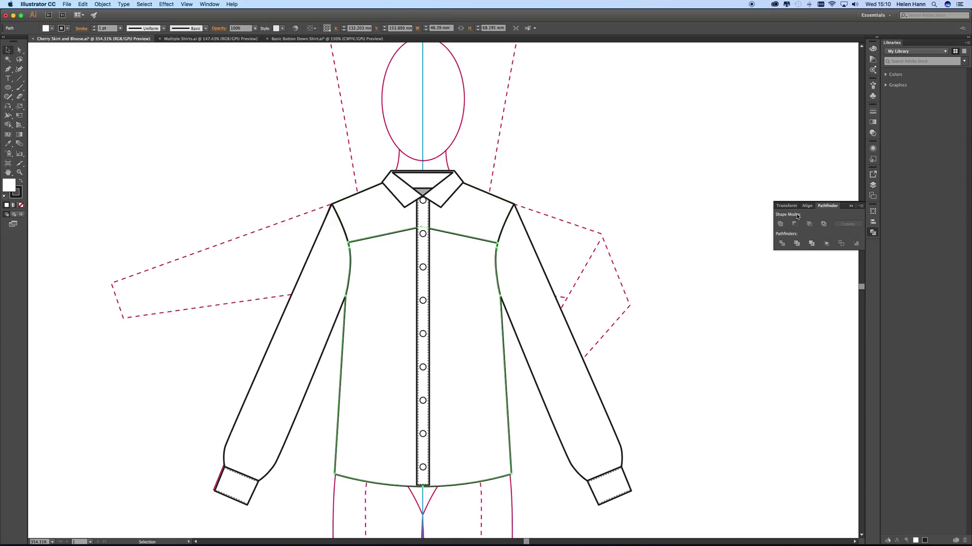
Zoom in on the upper body and examine how the yoke and lower body panels meet beneath the placket.
{"action": "left_click", "coordinate": [701, 182]}
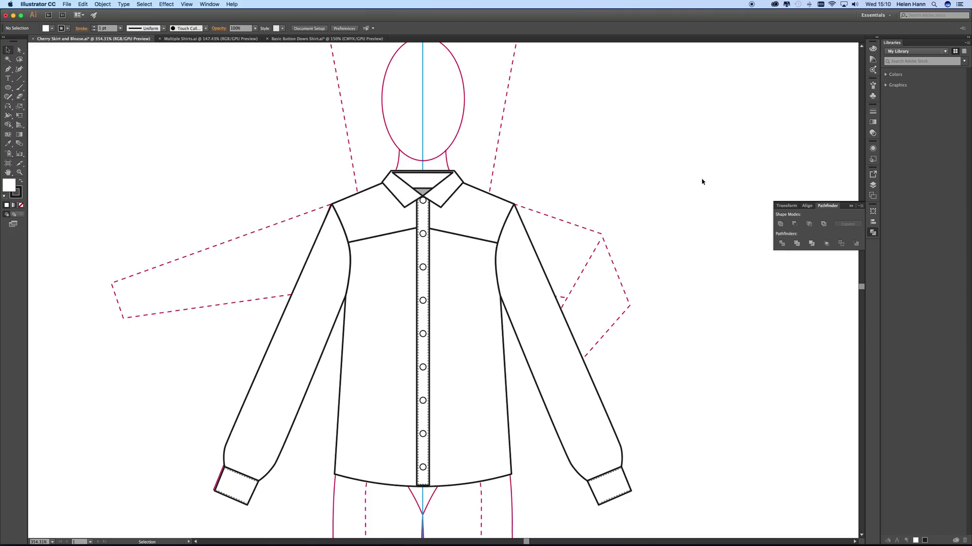
{"action": "left_click", "coordinate": [20, 172]}
{"action": "left_click_drag", "start_coordinate": [404, 241], "coordinate": [499, 292]}
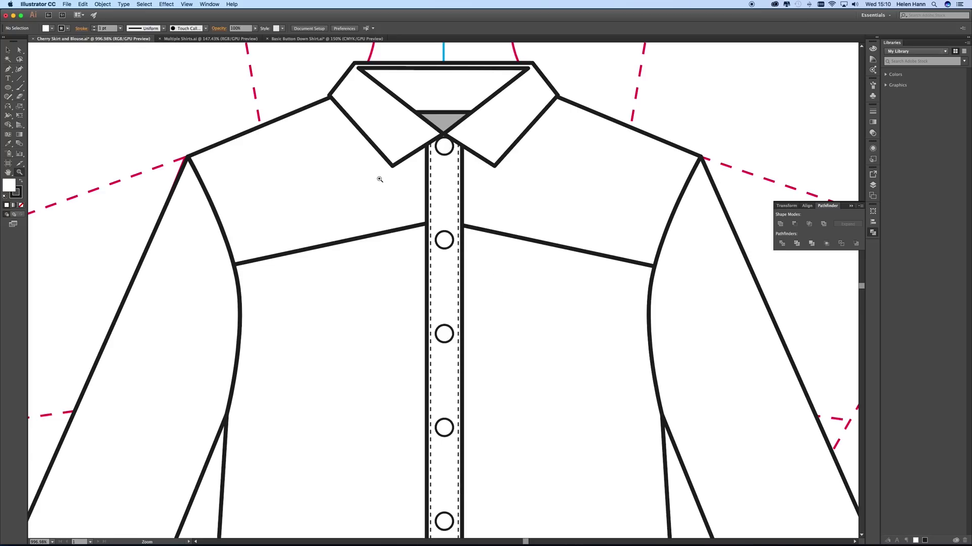
{"action": "left_click", "coordinate": [19, 50]}
{"action": "left_click", "coordinate": [350, 239]}
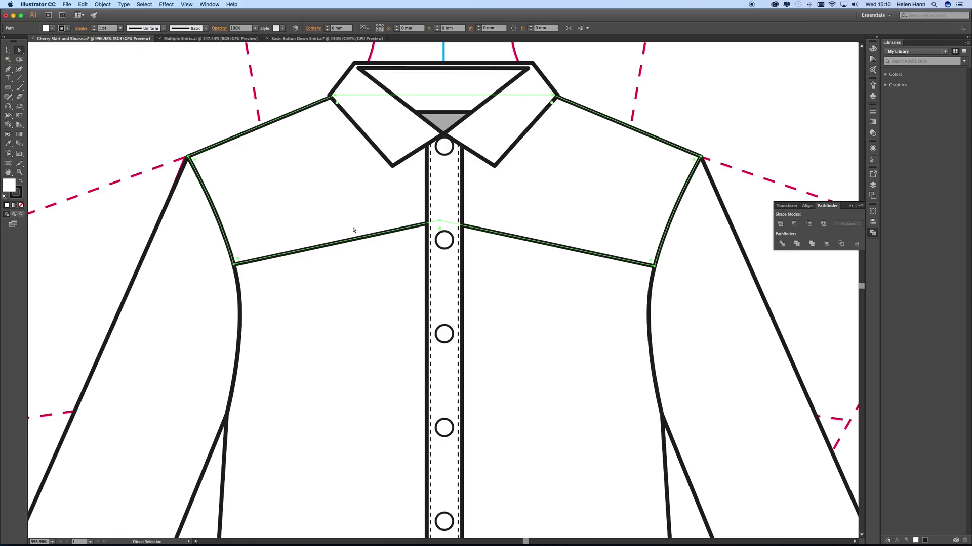
{"action": "left_click", "coordinate": [399, 251]}
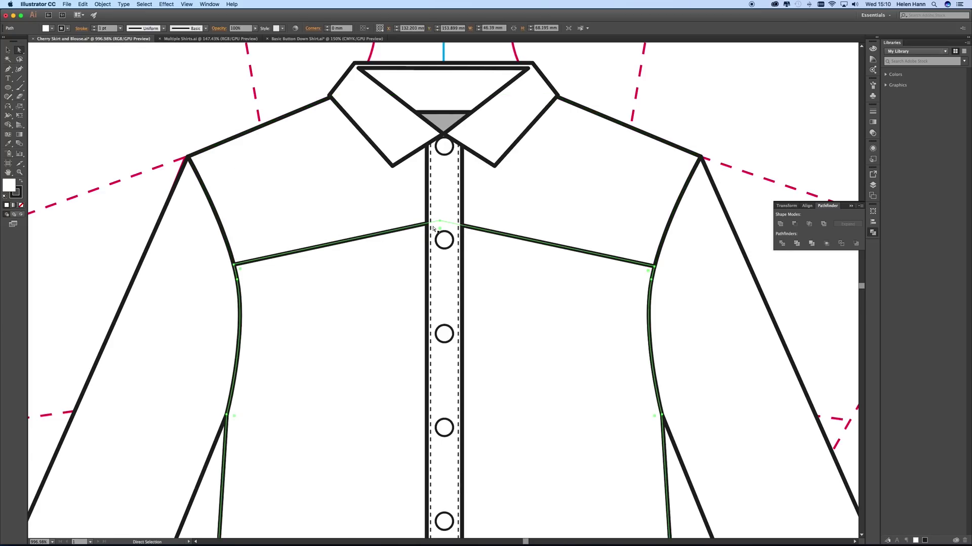
{"action": "left_click", "coordinate": [399, 206]}
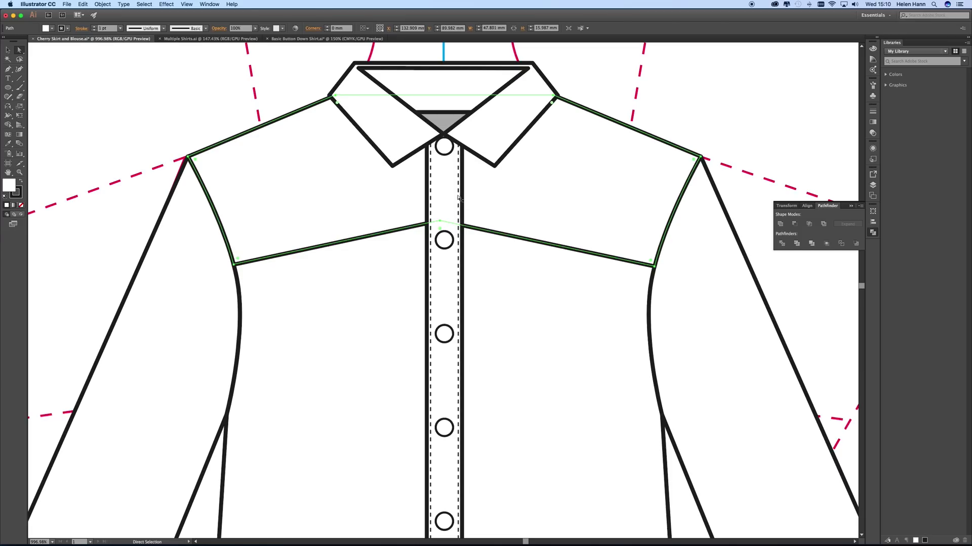
{"action": "left_click", "coordinate": [446, 202]}
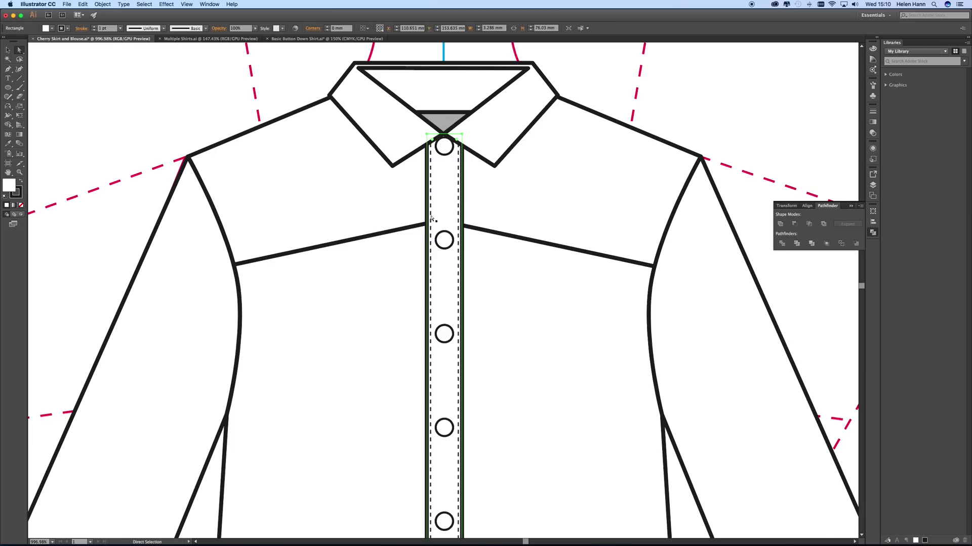
{"action": "left_click", "coordinate": [418, 227]}
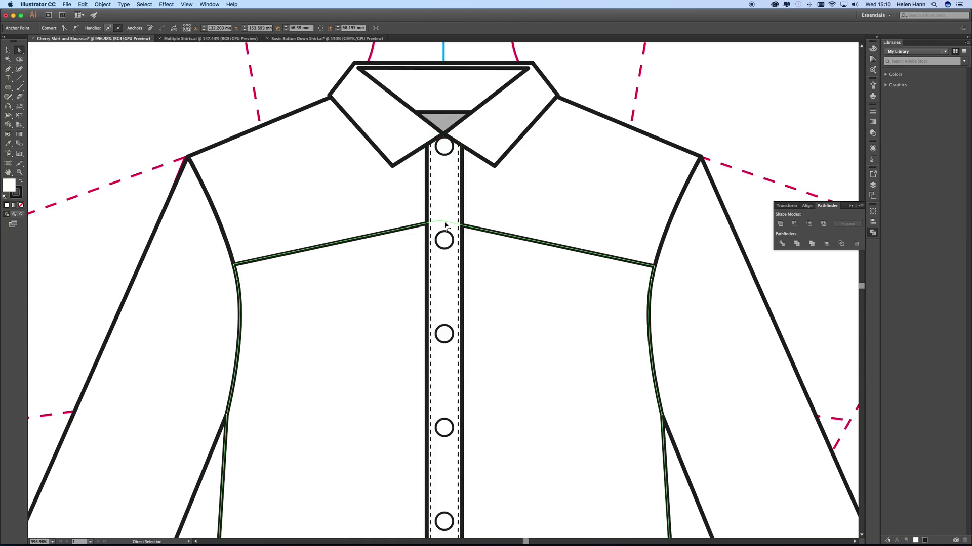
{"action": "left_click", "coordinate": [440, 222]}
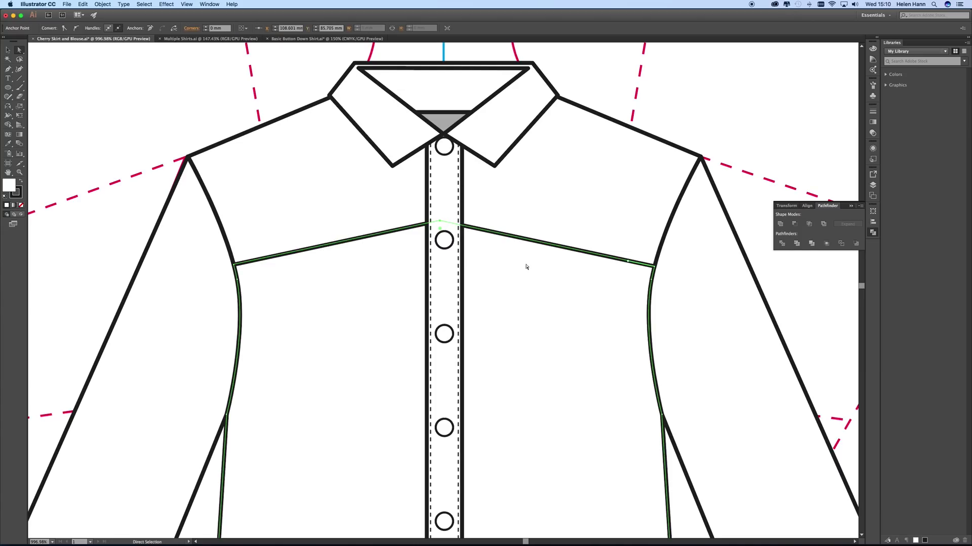
Offset the yoke panel's path by -0.3528 mm with miter joins and apply the placket's dashed stitching style to the new path with the Eyedropper.
{"action": "key", "text": "v"}
{"action": "key", "text": "a"}
{"action": "left_click", "coordinate": [533, 215]}
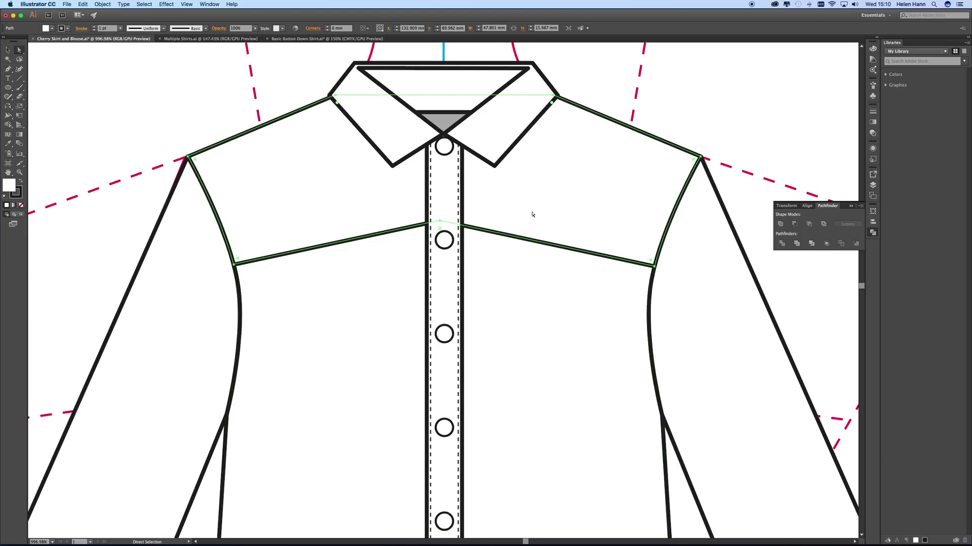
{"action": "left_click", "coordinate": [96, 4]}
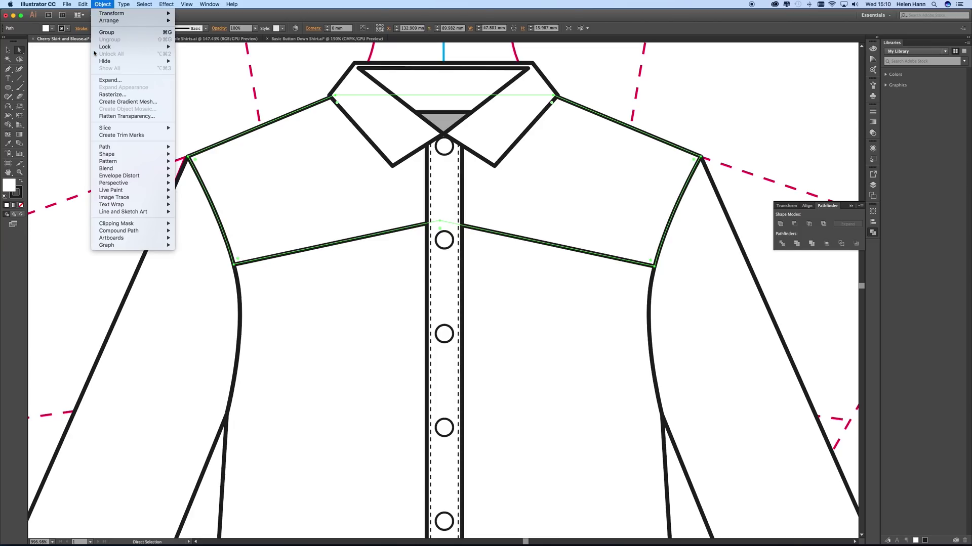
{"action": "mouse_move", "coordinate": [108, 149]}
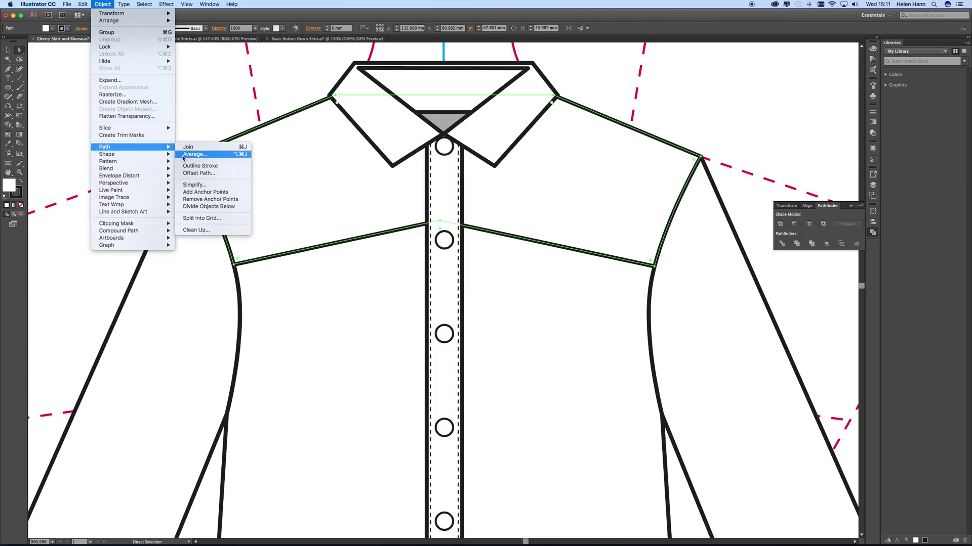
{"action": "left_click", "coordinate": [197, 173]}
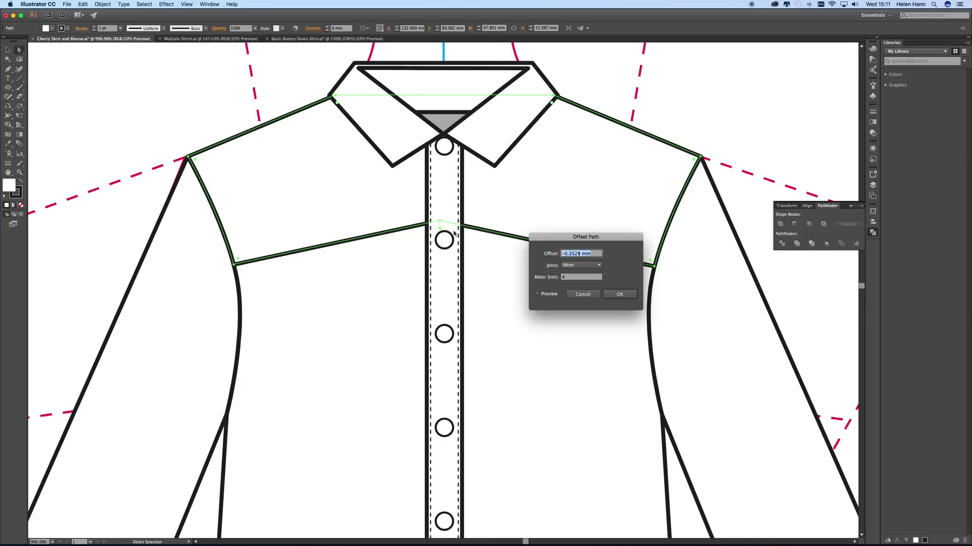
{"action": "left_click", "coordinate": [538, 294]}
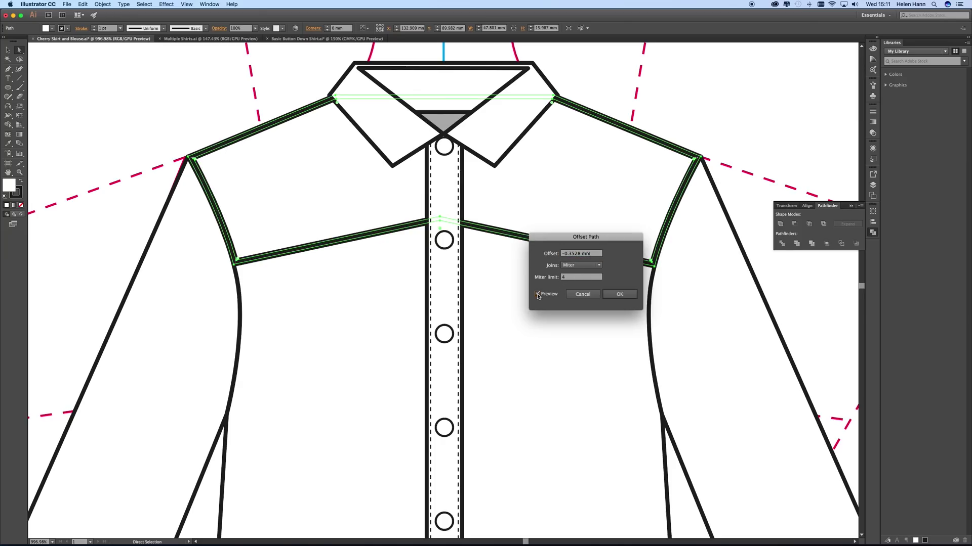
{"action": "left_click", "coordinate": [619, 295]}
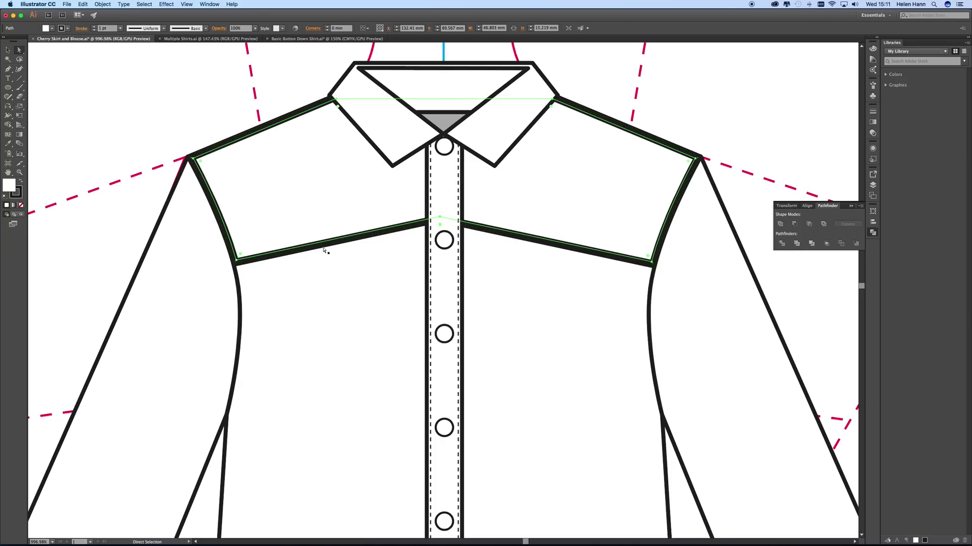
{"action": "left_click", "coordinate": [8, 143]}
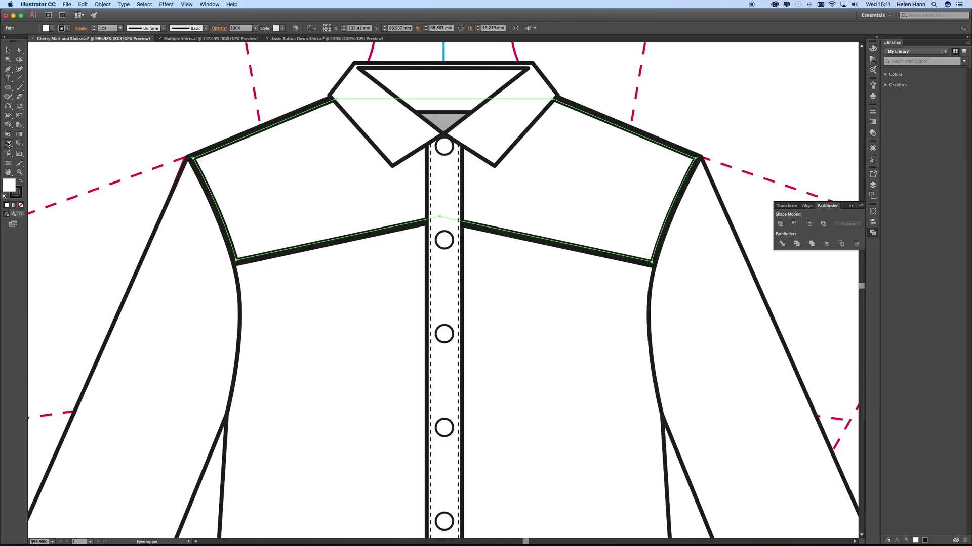
{"action": "left_click", "coordinate": [431, 264]}
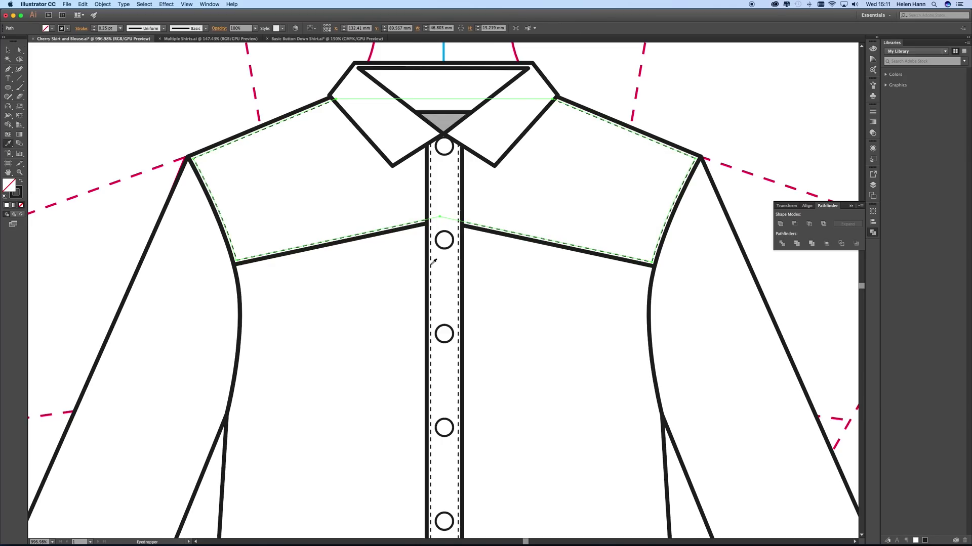
Delete the dashed stitch segments that run along both shoulder seams of the yoke.
{"action": "left_click", "coordinate": [20, 50]}
{"action": "left_click", "coordinate": [167, 112]}
{"action": "left_click", "coordinate": [302, 117]}
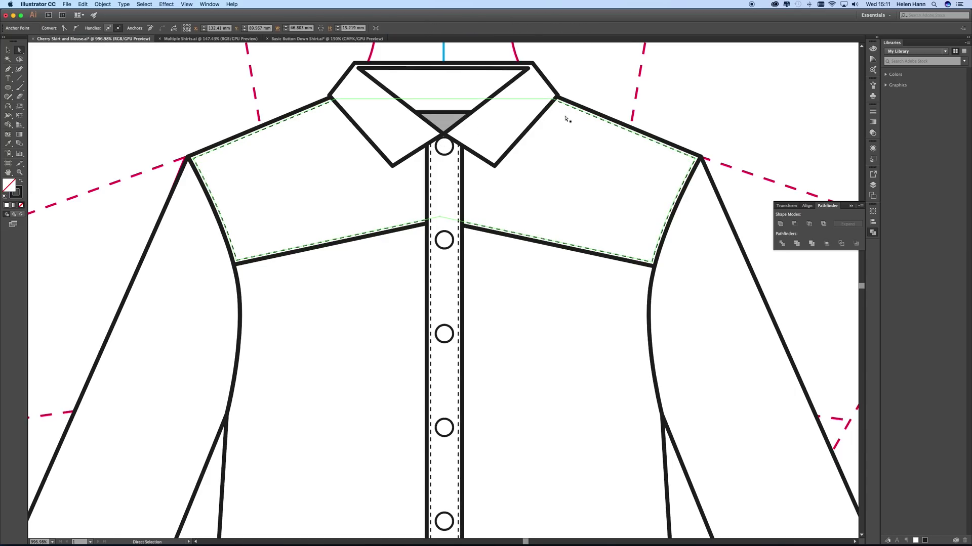
{"action": "left_click", "coordinate": [612, 126]}
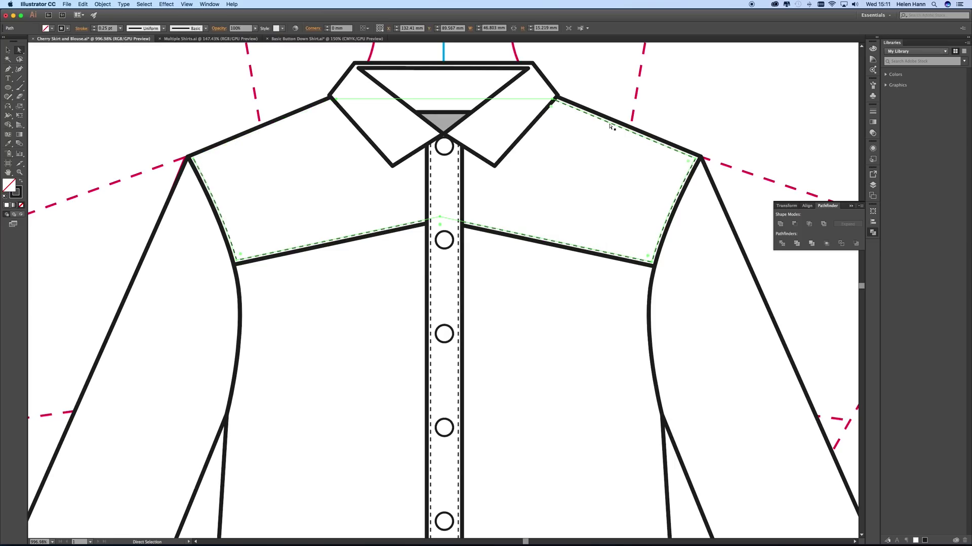
{"action": "left_click", "coordinate": [599, 121]}
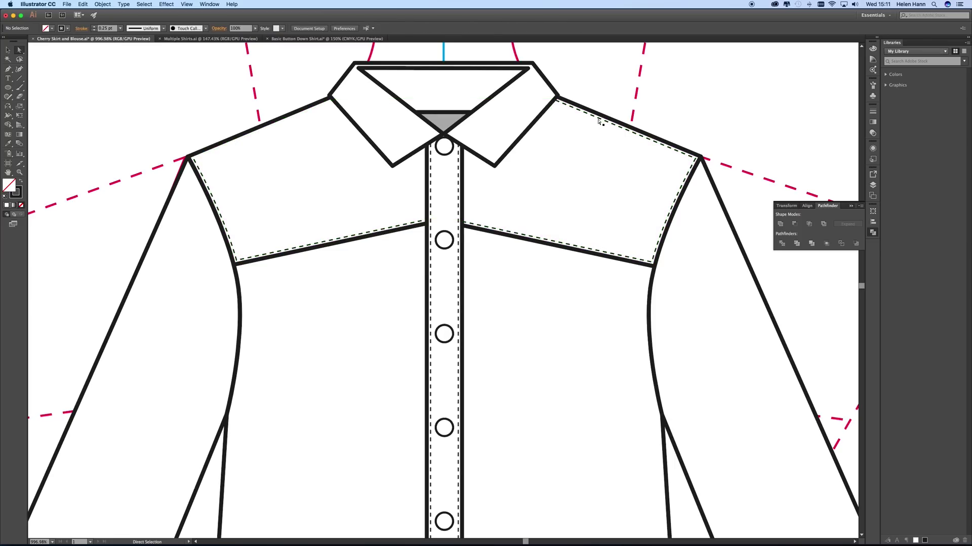
{"action": "left_click", "coordinate": [599, 121]}
{"action": "left_click", "coordinate": [599, 120]}
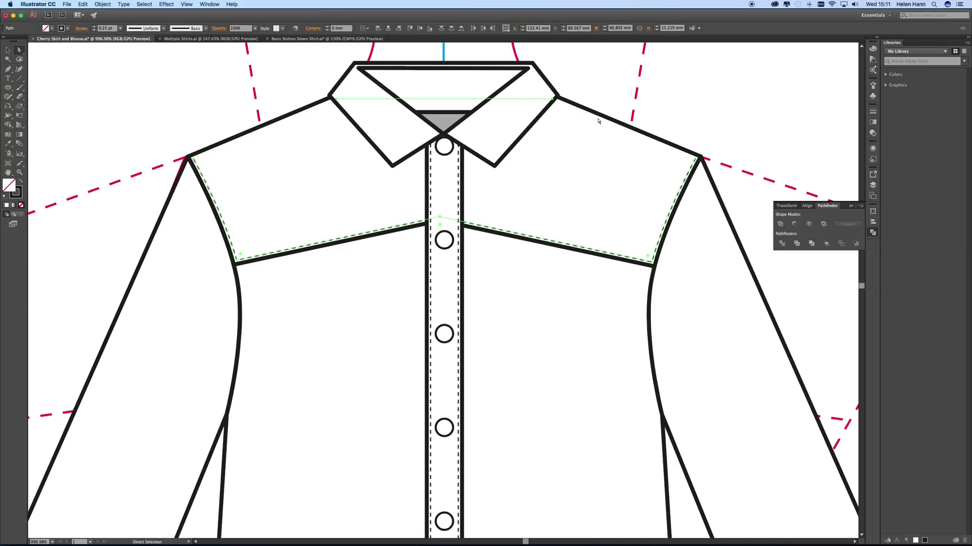